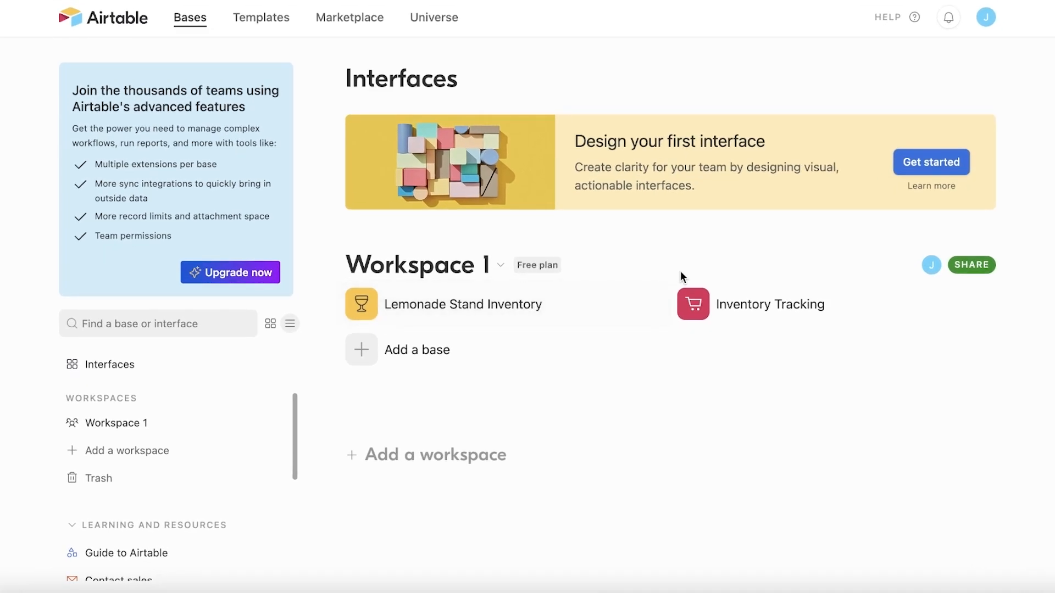
- Open the Inventory Tracking base and examine the records and fields of its Product Inventory table
{"action": "left_click", "coordinate": [694, 304]}
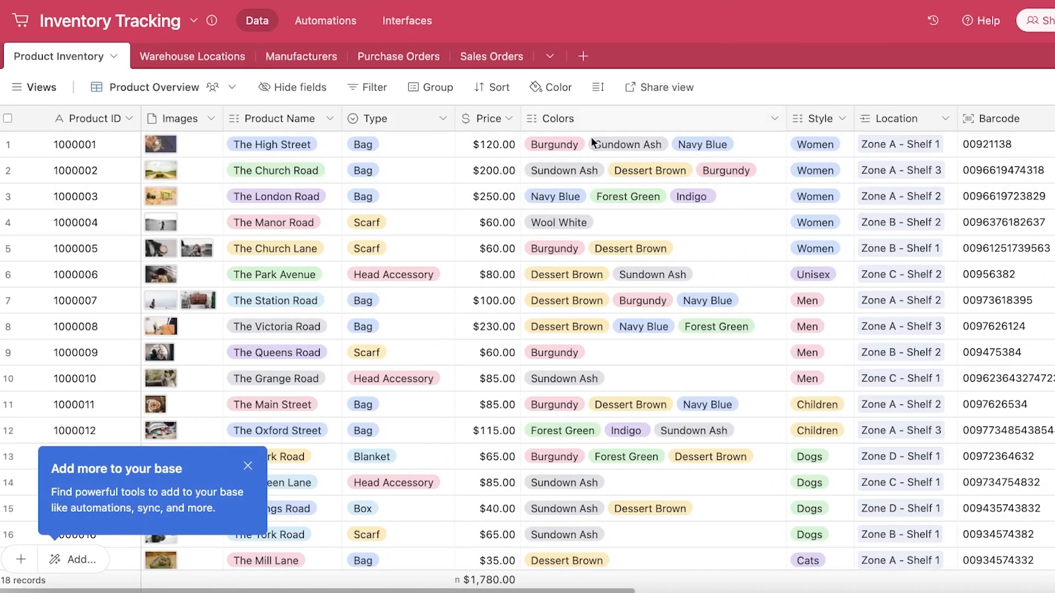
{"action": "left_click", "coordinate": [183, 22]}
{"action": "left_click", "coordinate": [580, 30]}
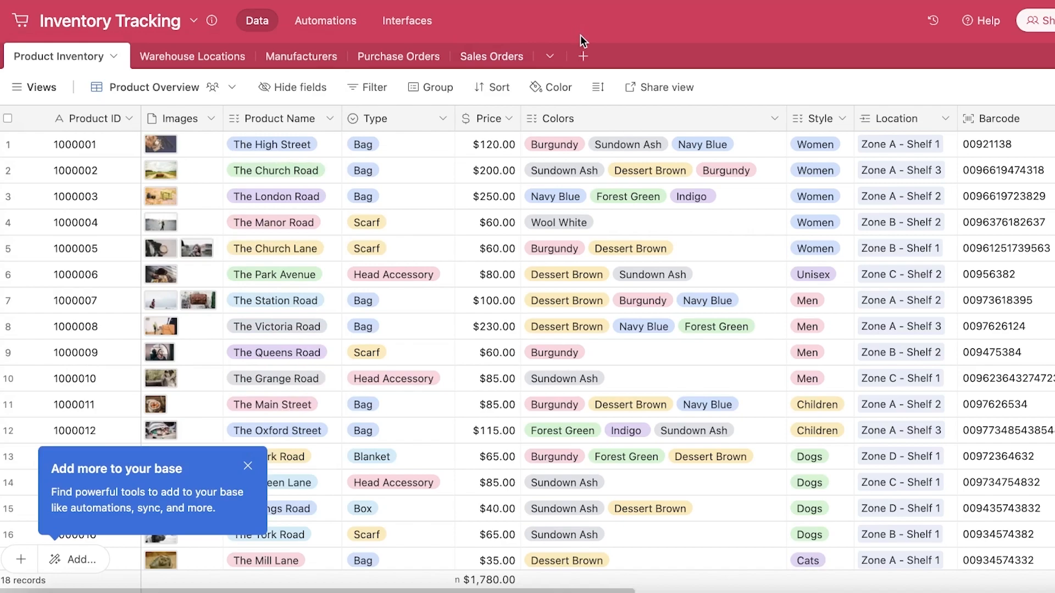
{"action": "scroll", "coordinate": [577, 126], "scroll_direction": "down", "scroll_amount": 1}
{"action": "scroll", "coordinate": [577, 165], "scroll_direction": "down", "scroll_amount": 3}
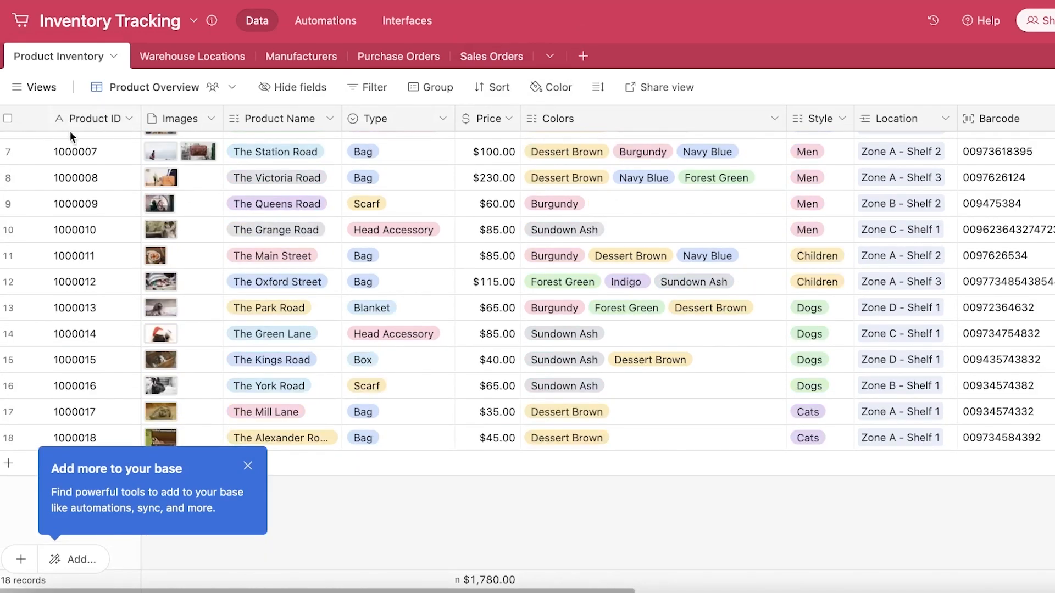
{"action": "scroll", "coordinate": [224, 228], "scroll_direction": "up", "scroll_amount": 5}
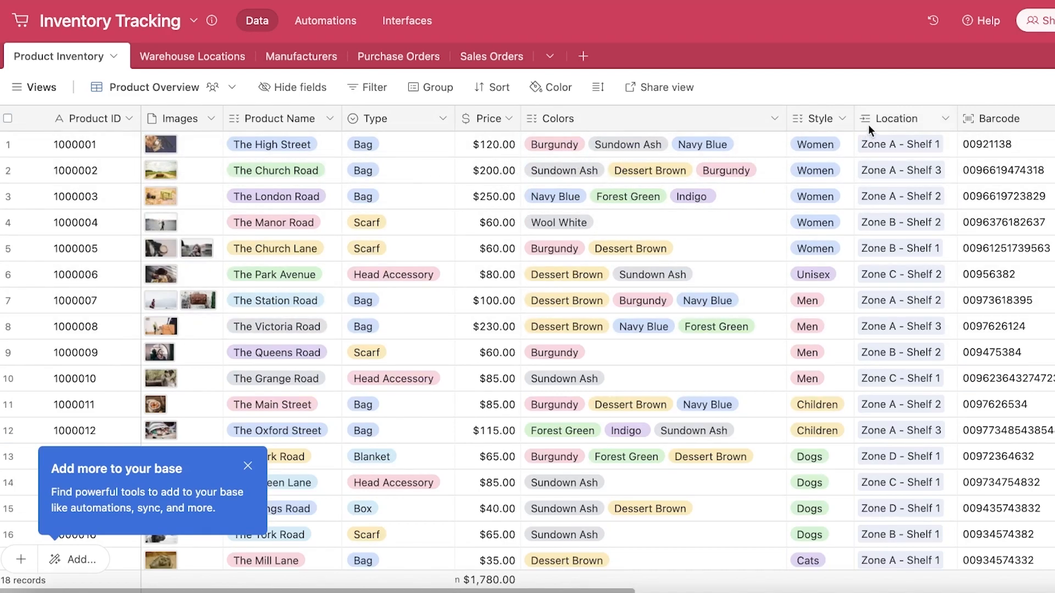
{"action": "left_click", "coordinate": [248, 466]}
{"action": "left_click_drag", "start_coordinate": [239, 590], "coordinate": [576, 562]}
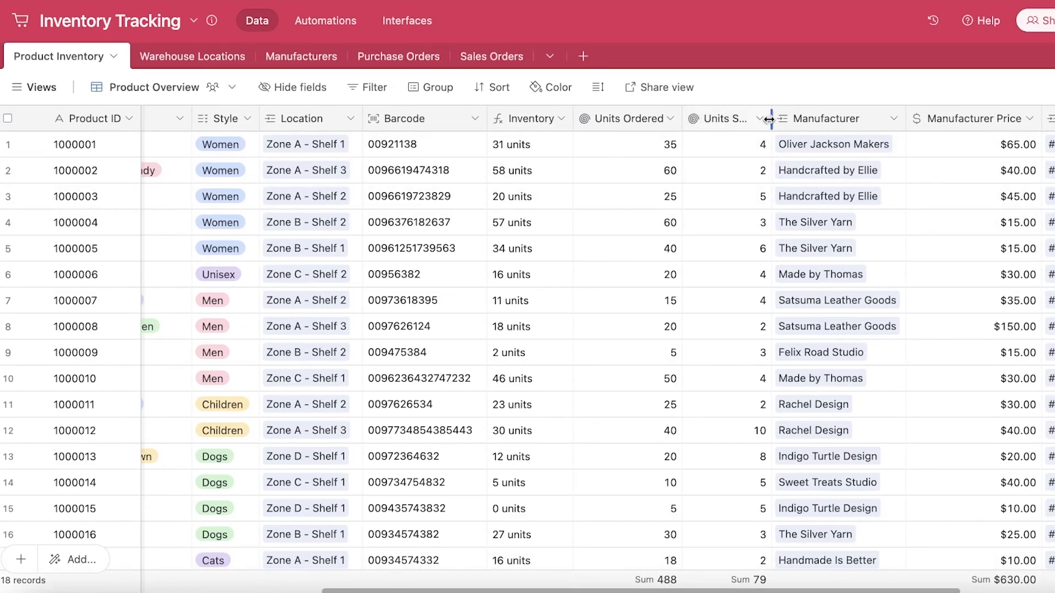
{"action": "left_click_drag", "start_coordinate": [666, 589], "coordinate": [286, 549]}
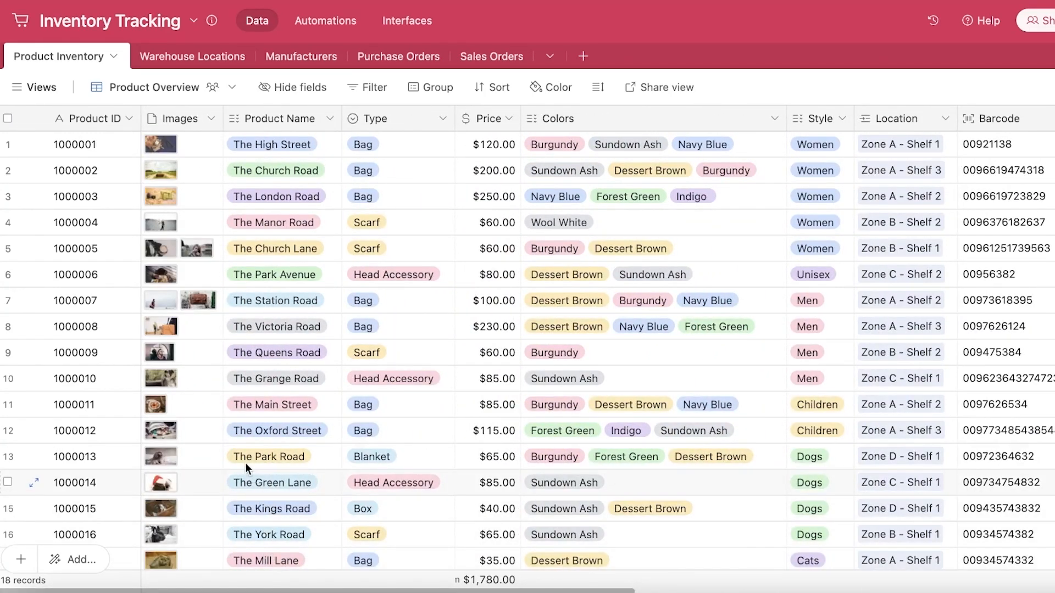
- Look through the Inventory Overview and Product Gallery views of the Product Inventory table, and return to Product Overview
{"action": "left_click", "coordinate": [43, 87]}
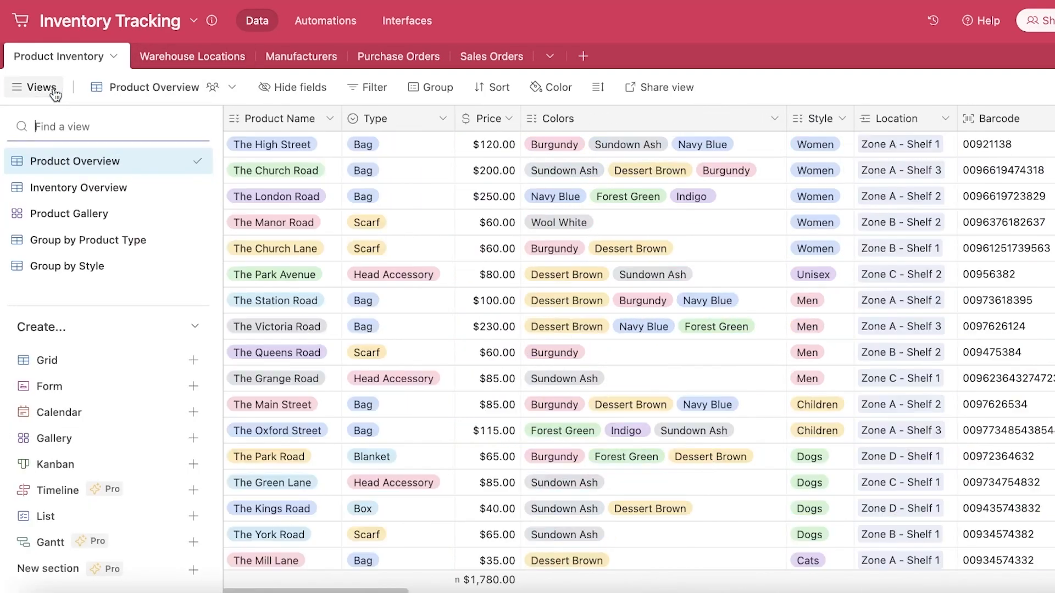
{"action": "left_click", "coordinate": [117, 190]}
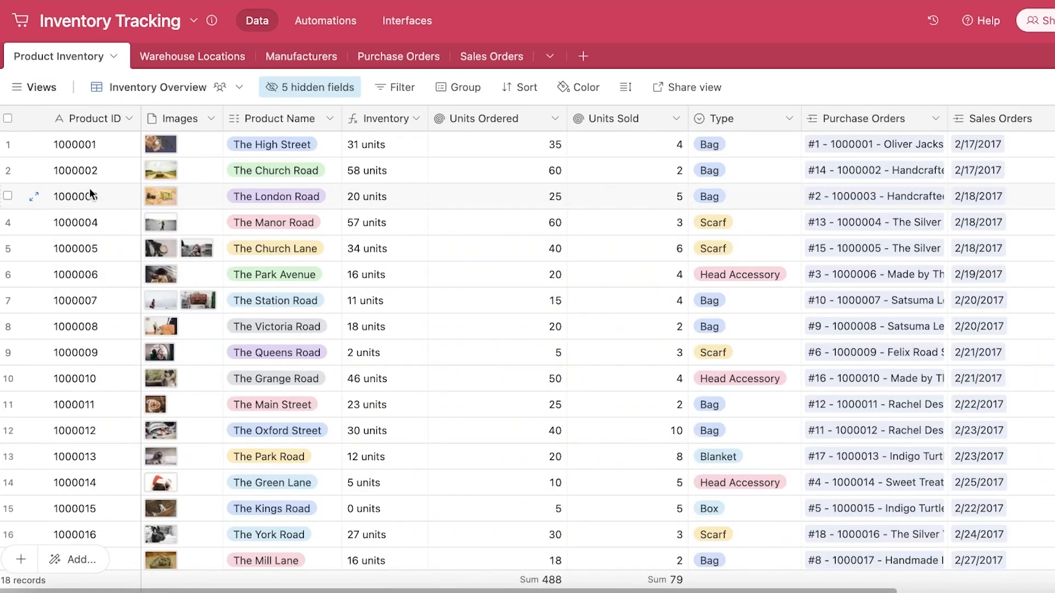
{"action": "left_click", "coordinate": [8, 88]}
{"action": "left_click", "coordinate": [31, 214]}
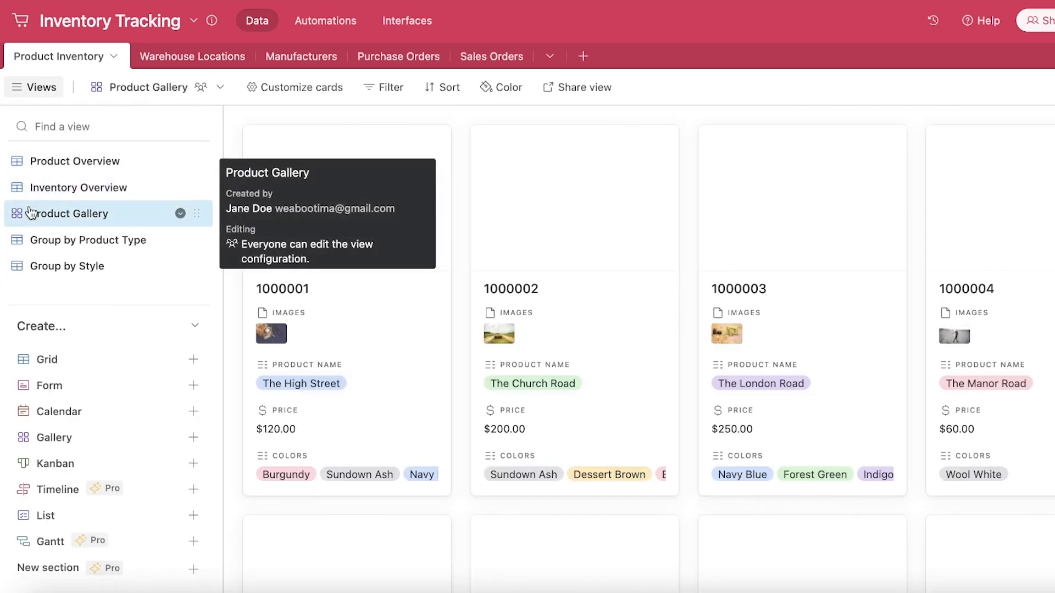
{"action": "scroll", "coordinate": [1033, 176], "scroll_direction": "down", "scroll_amount": 3}
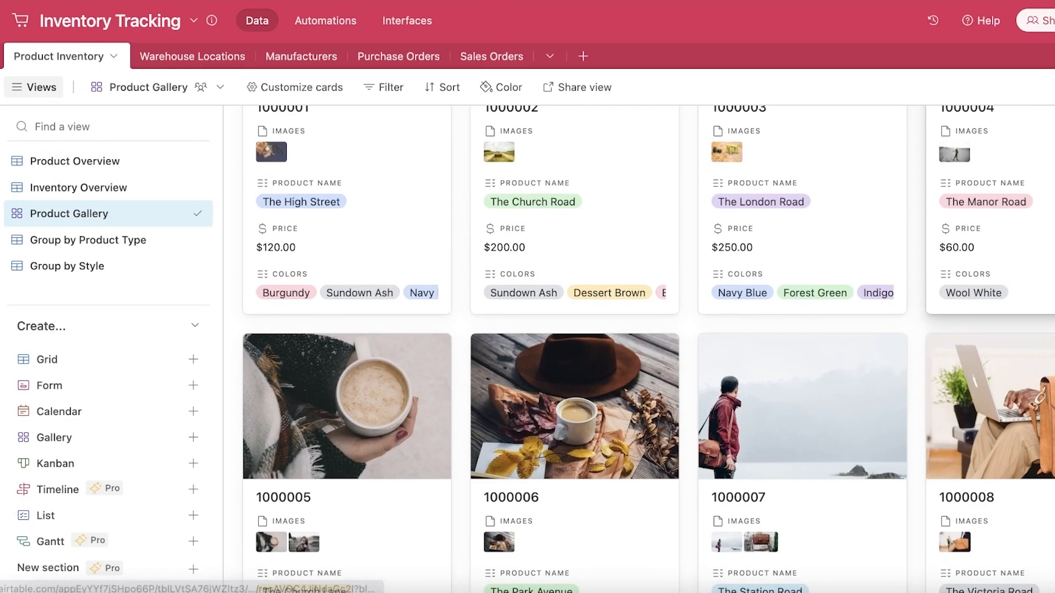
{"action": "scroll", "coordinate": [1044, 165], "scroll_direction": "up", "scroll_amount": 3}
{"action": "left_click", "coordinate": [48, 186]}
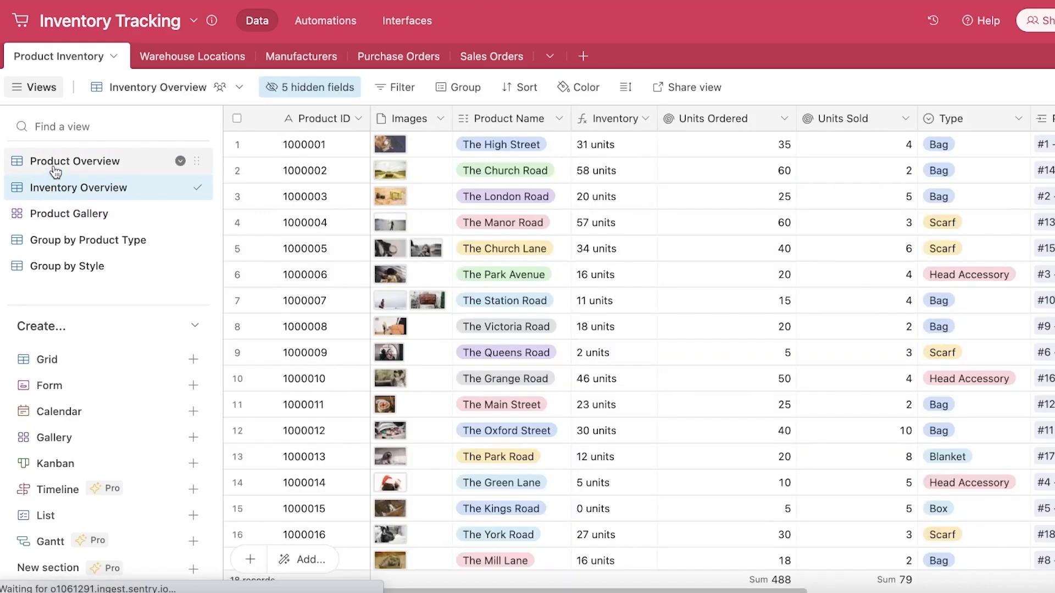
{"action": "left_click", "coordinate": [47, 161]}
{"action": "left_click", "coordinate": [233, 121]}
{"action": "left_click", "coordinate": [234, 122]}
{"action": "left_click", "coordinate": [236, 119]}
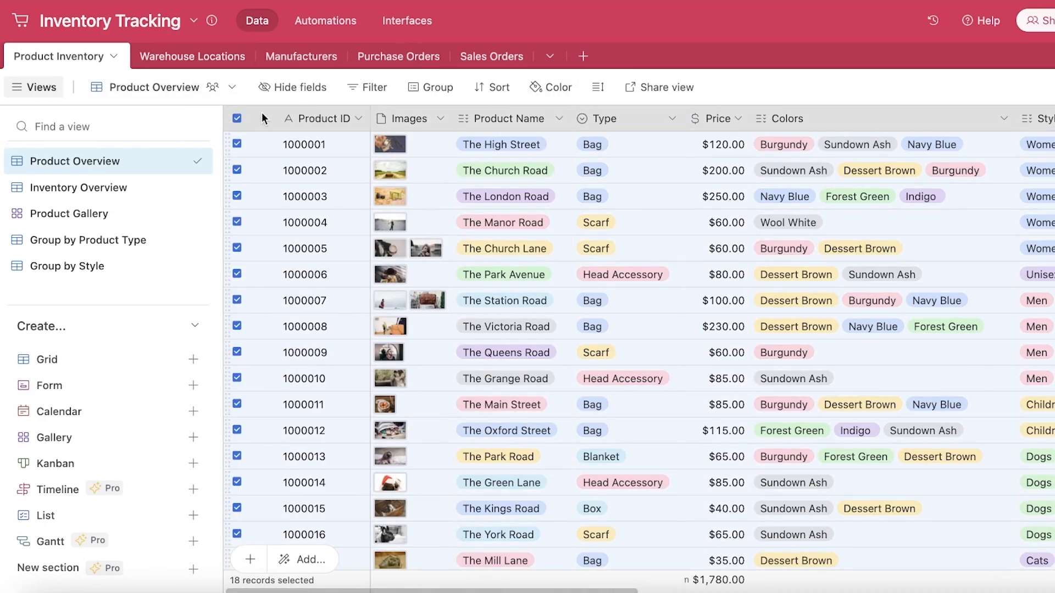
{"action": "left_click", "coordinate": [237, 118]}
- Duplicate the Product Inventory table without its records and add a blank record to the copy
{"action": "left_click", "coordinate": [102, 56]}
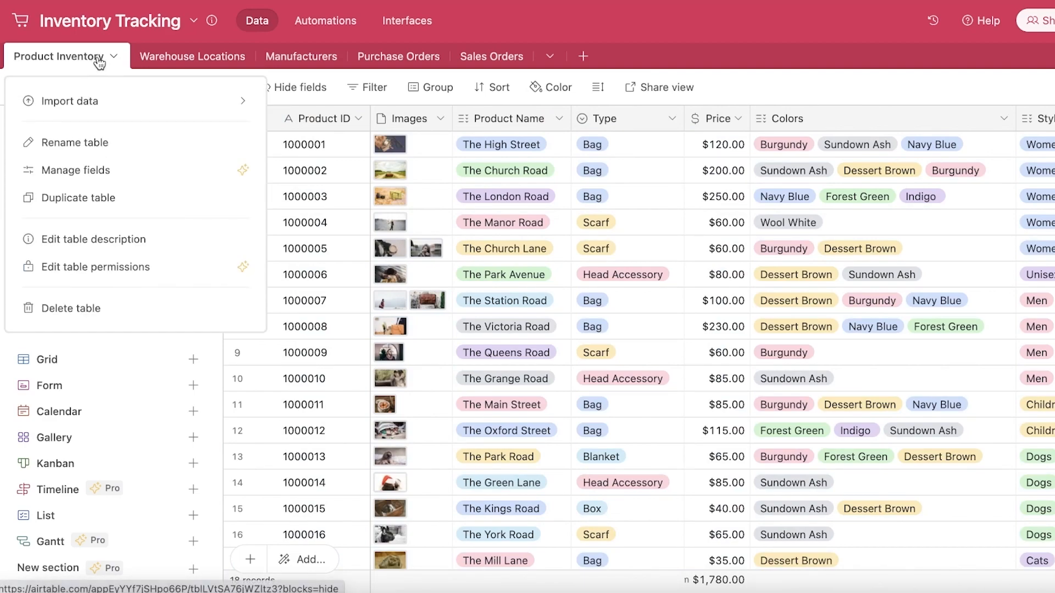
{"action": "left_click", "coordinate": [80, 193]}
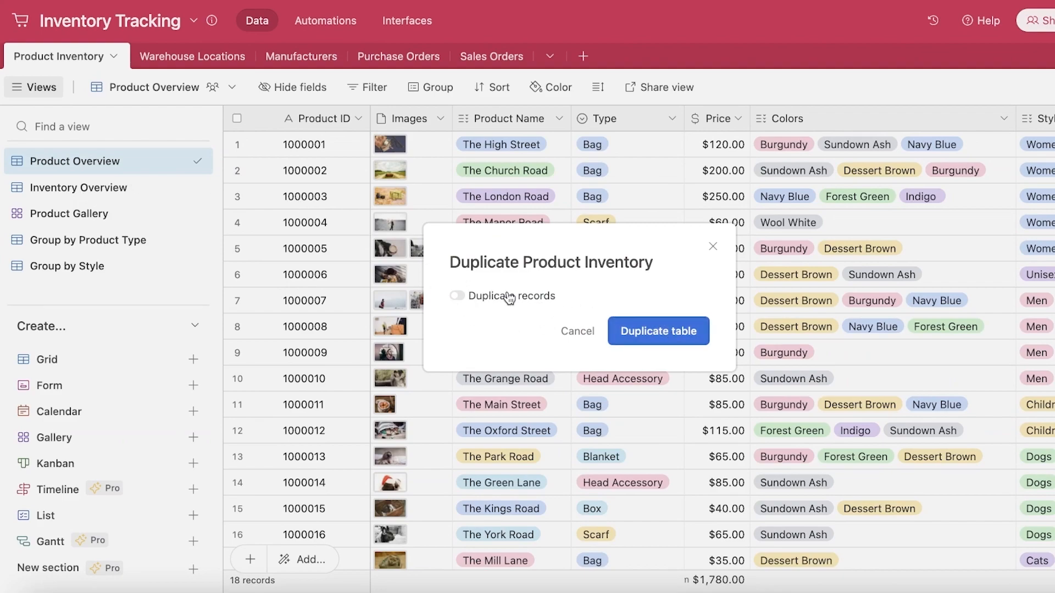
{"action": "left_click", "coordinate": [648, 333]}
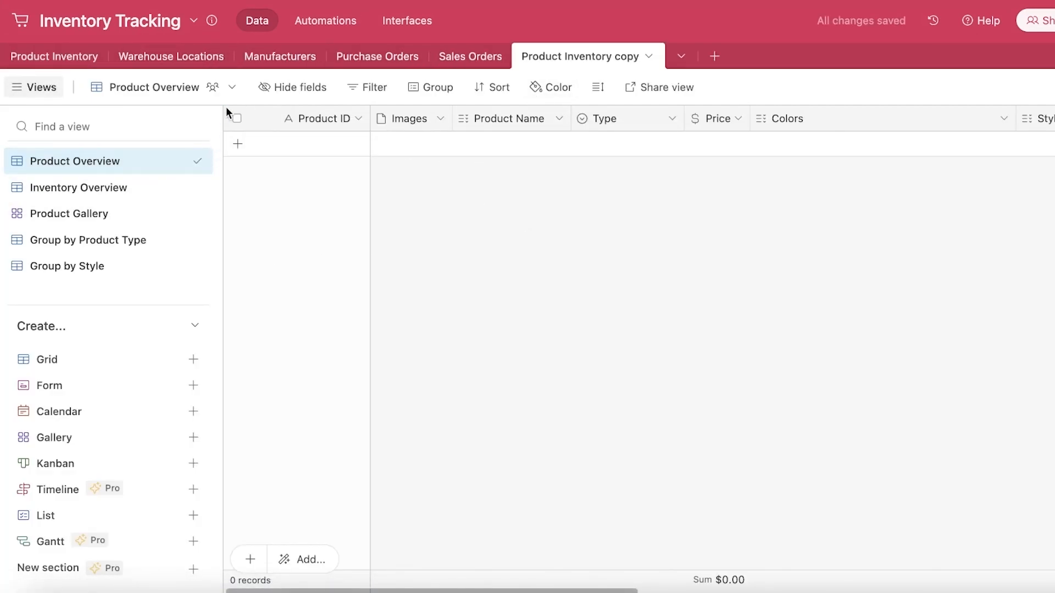
{"action": "left_click_drag", "start_coordinate": [223, 109], "coordinate": [54, 105]}
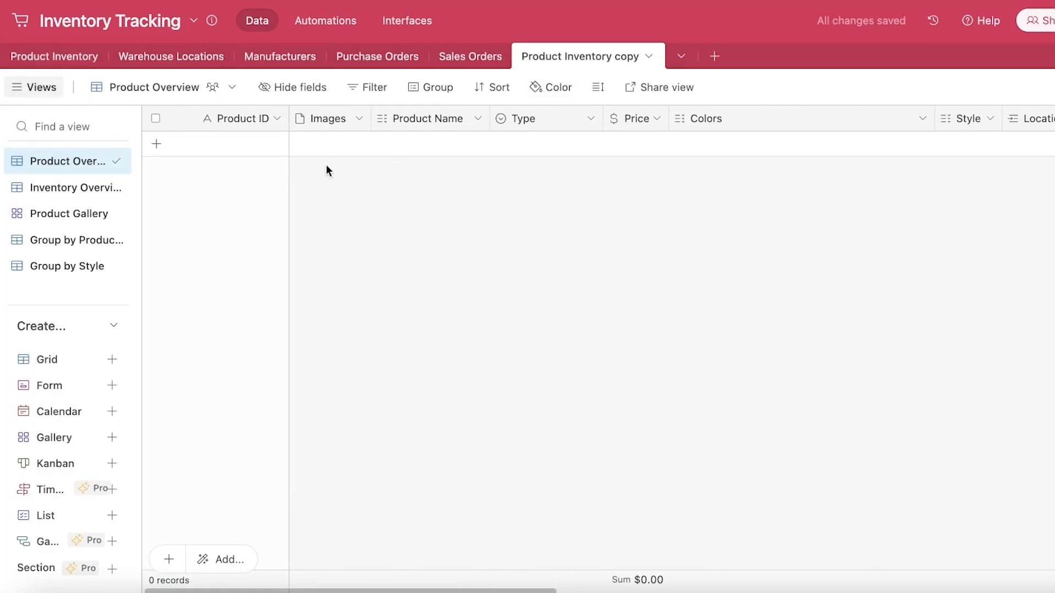
{"action": "left_click", "coordinate": [564, 153]}
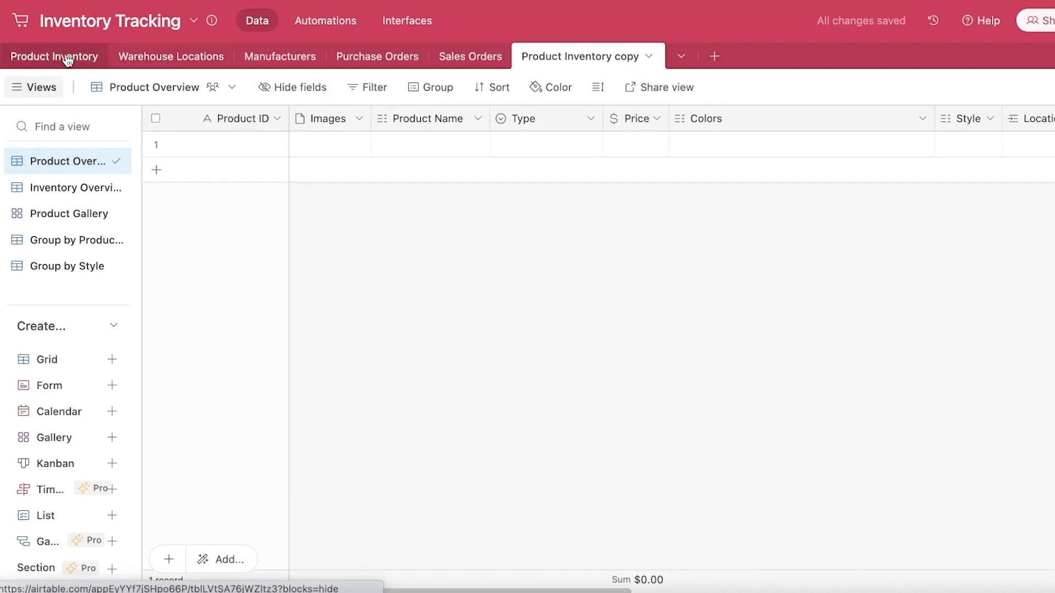
- Delete the original Product Inventory table from the base
{"action": "left_click", "coordinate": [83, 56]}
{"action": "left_click", "coordinate": [113, 57]}
{"action": "left_click", "coordinate": [118, 306]}
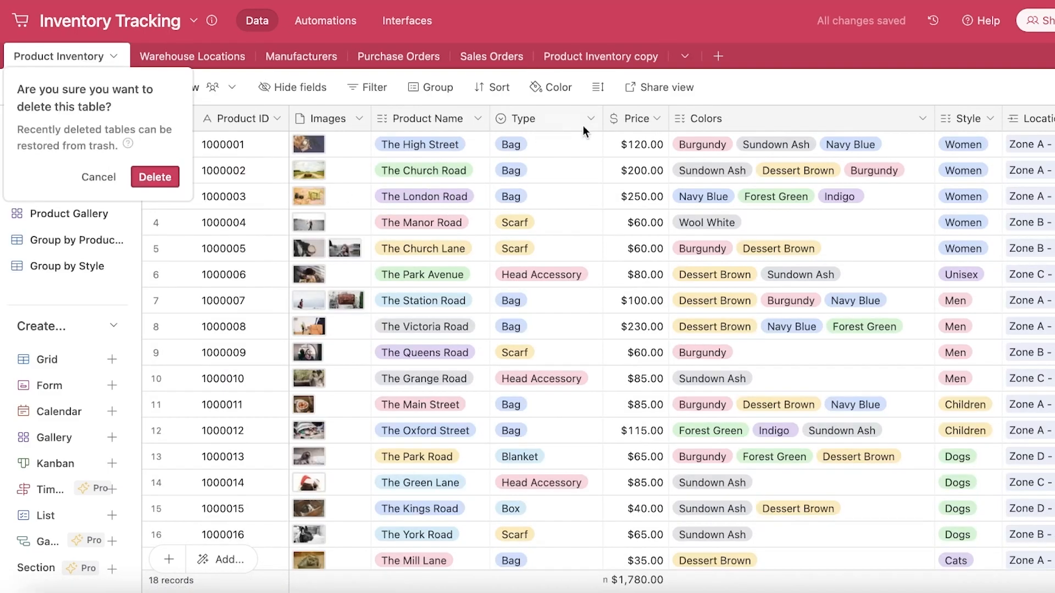
{"action": "left_click", "coordinate": [154, 176]}
- Look through the base's remaining tables, including Product Inventory copy, Sales Orders, Purchase Orders and Manufacturers
{"action": "left_click", "coordinate": [220, 57]}
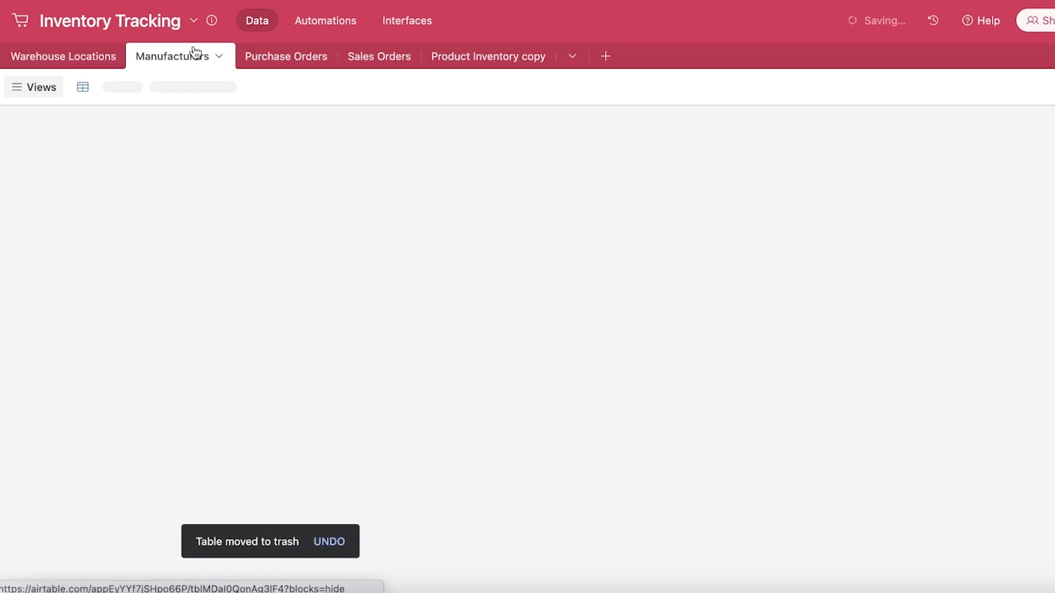
{"action": "left_click", "coordinate": [483, 62]}
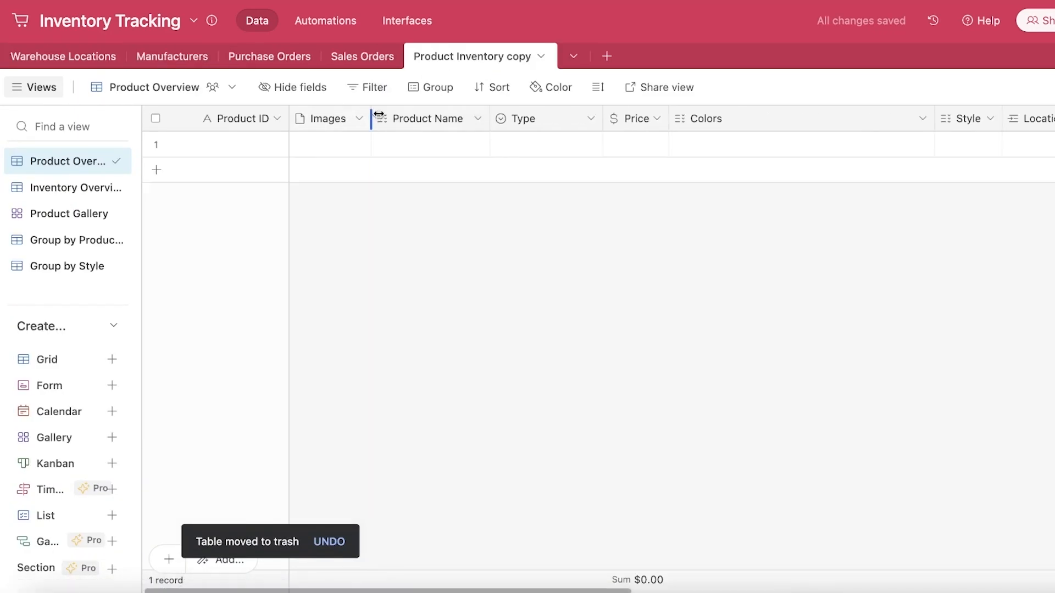
{"action": "left_click", "coordinate": [345, 55]}
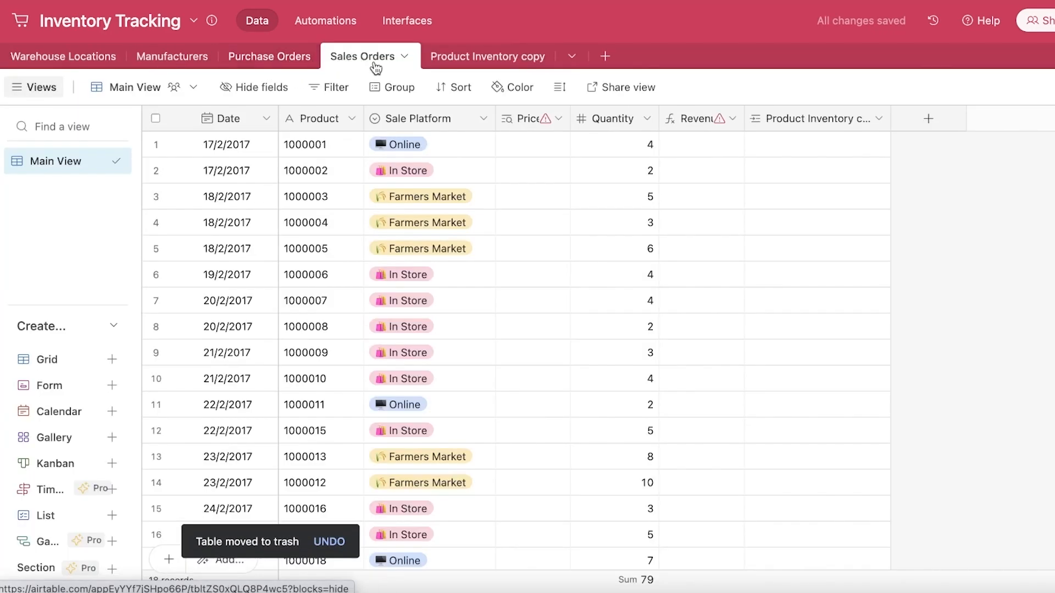
{"action": "left_click", "coordinate": [268, 56]}
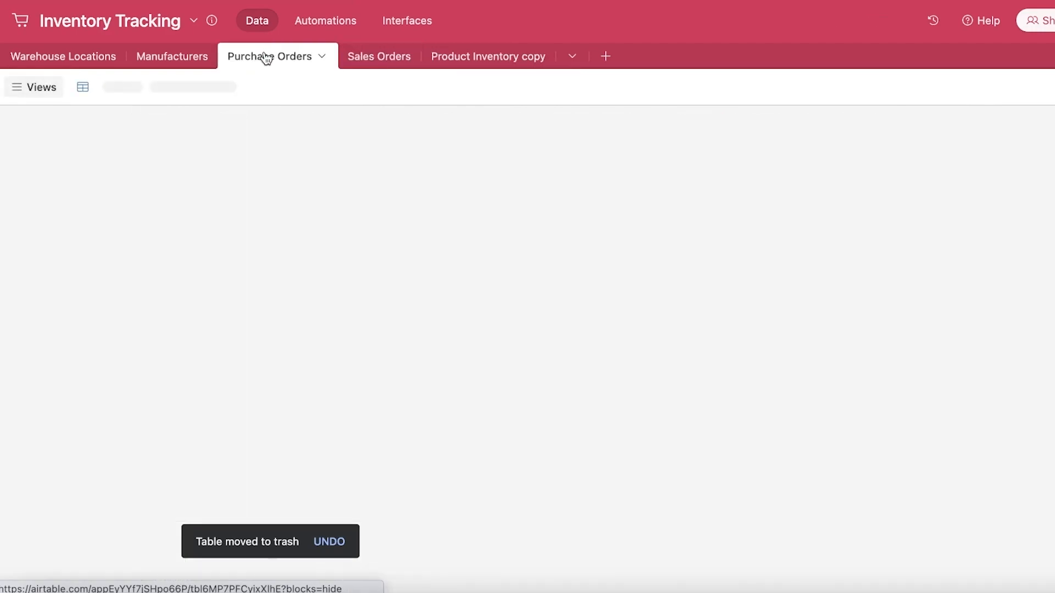
{"action": "left_click", "coordinate": [154, 58]}
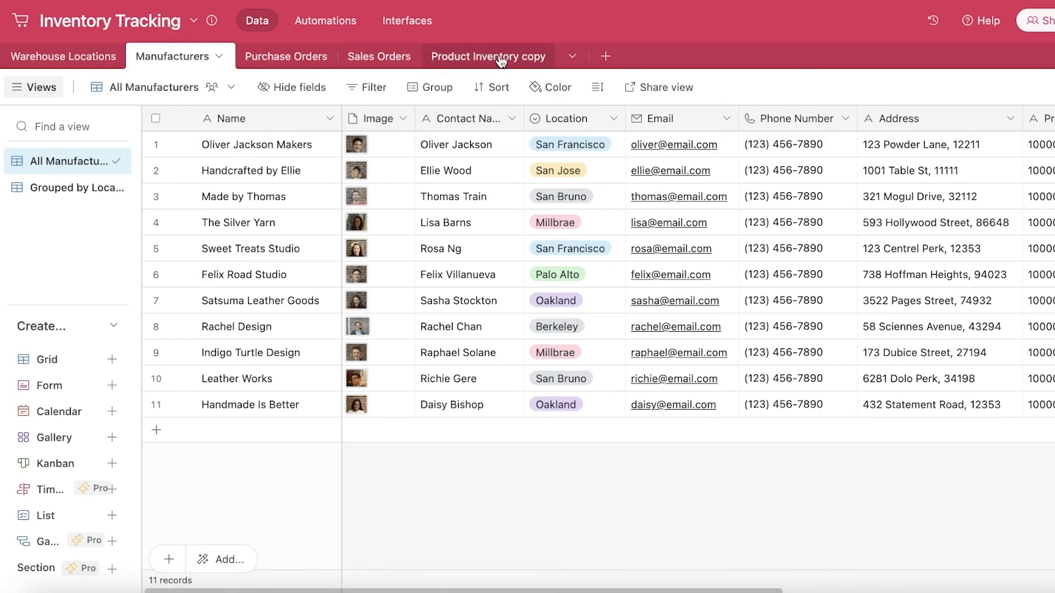
- Delete the Location field from the Product Inventory copy table, accepting the impact on its dependency
{"action": "left_click", "coordinate": [473, 57]}
{"action": "left_click", "coordinate": [712, 113]}
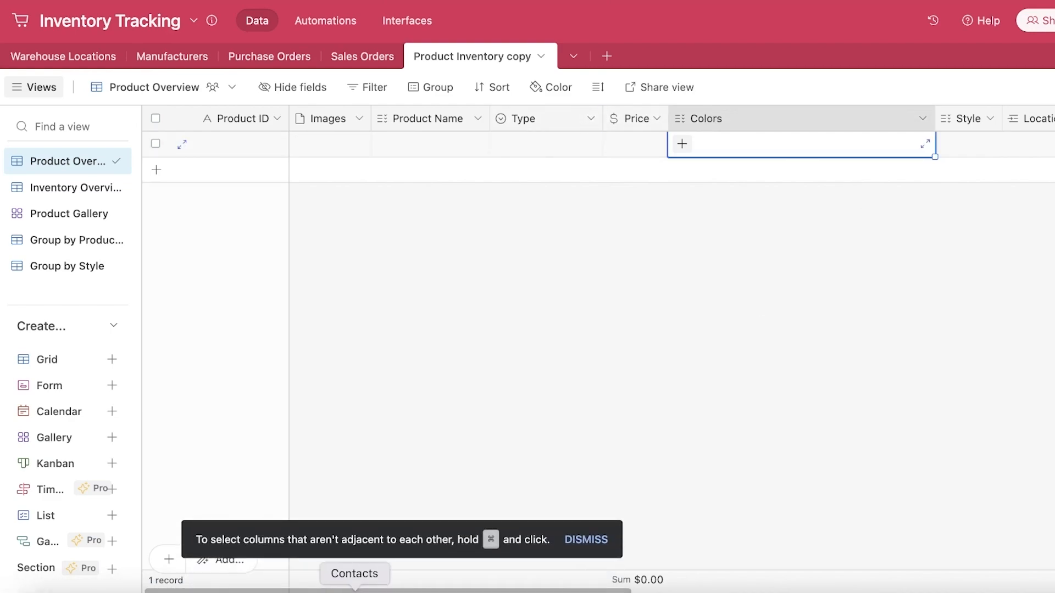
{"action": "scroll", "coordinate": [654, 221], "scroll_direction": "right", "scroll_amount": 7}
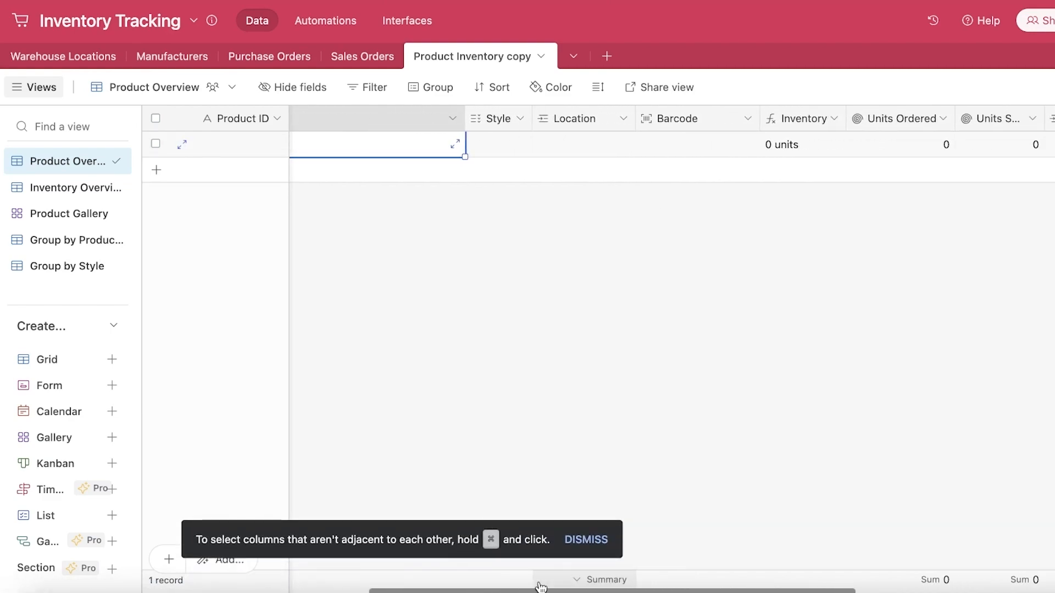
{"action": "left_click", "coordinate": [606, 120]}
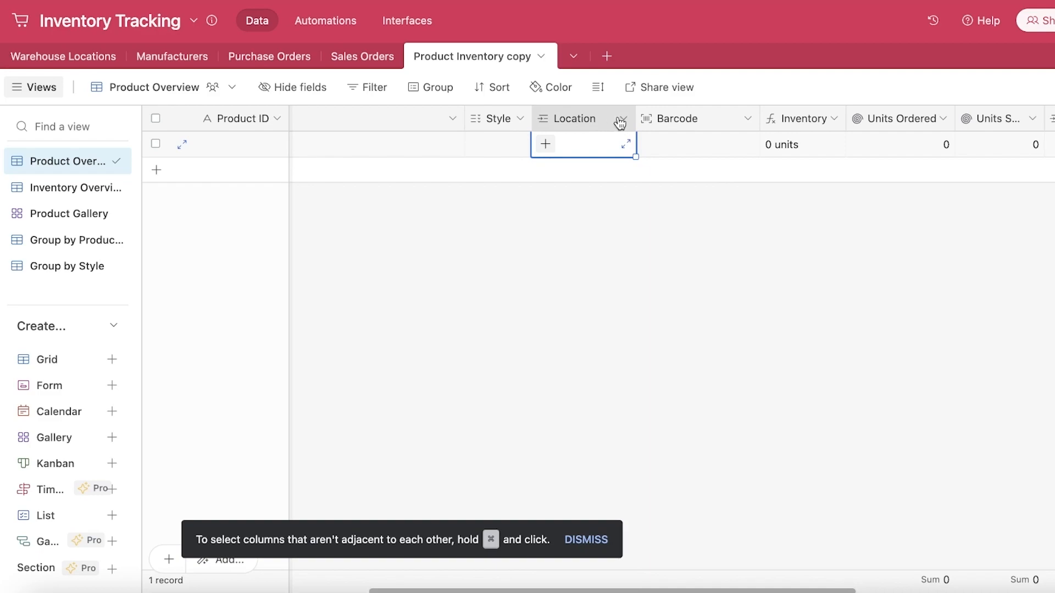
{"action": "left_click", "coordinate": [621, 120]}
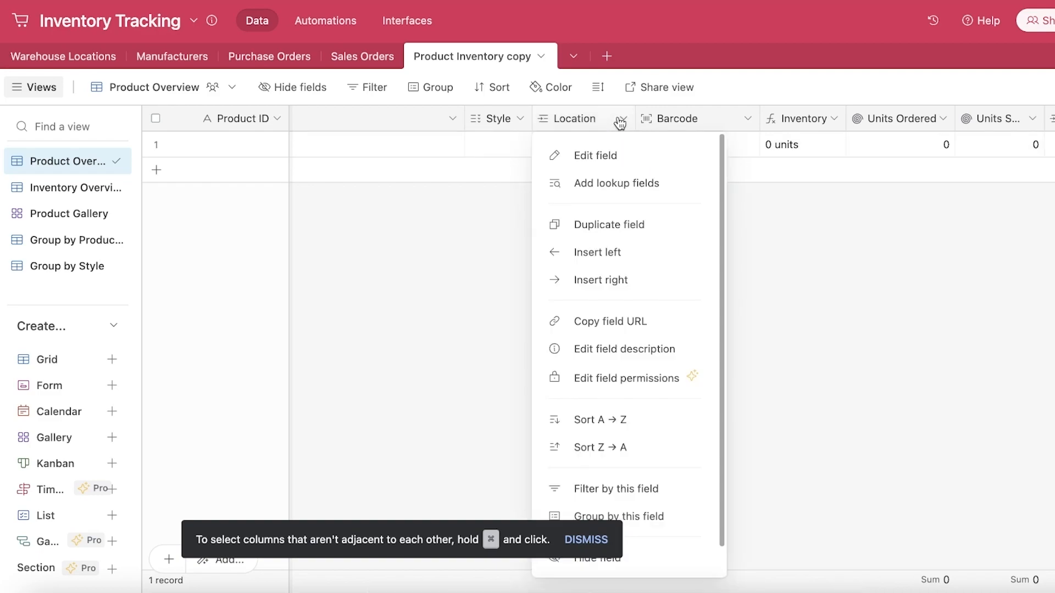
{"action": "scroll", "coordinate": [616, 439], "scroll_direction": "down", "scroll_amount": 1}
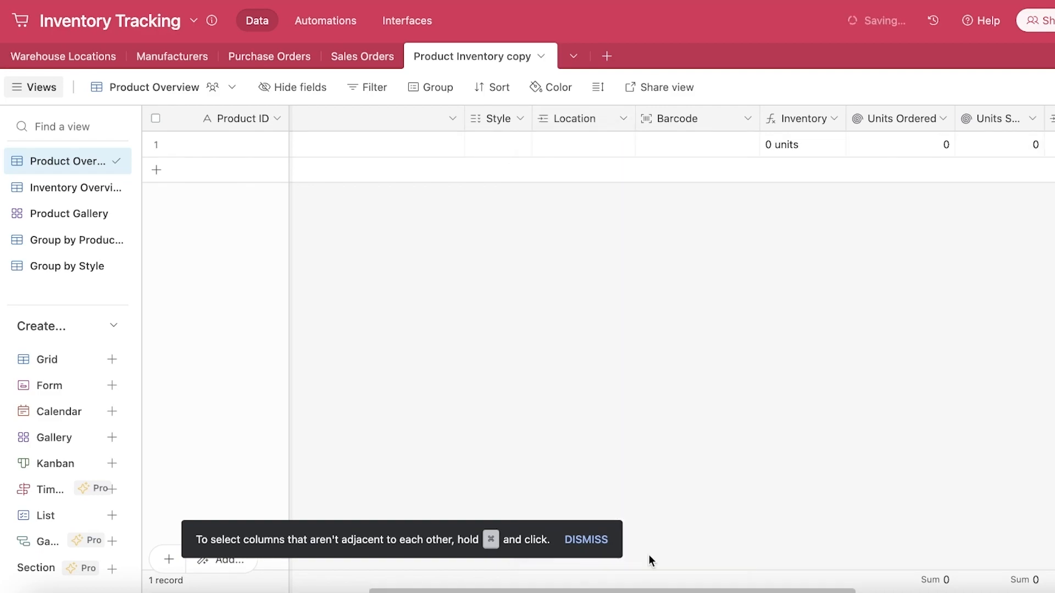
{"action": "left_click", "coordinate": [650, 560]}
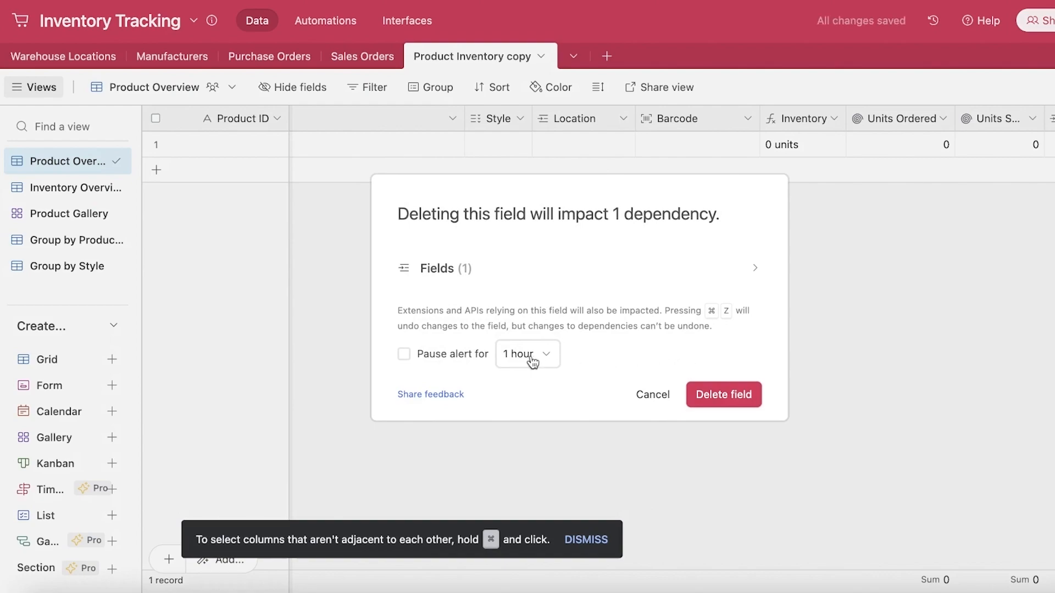
{"action": "left_click", "coordinate": [707, 388]}
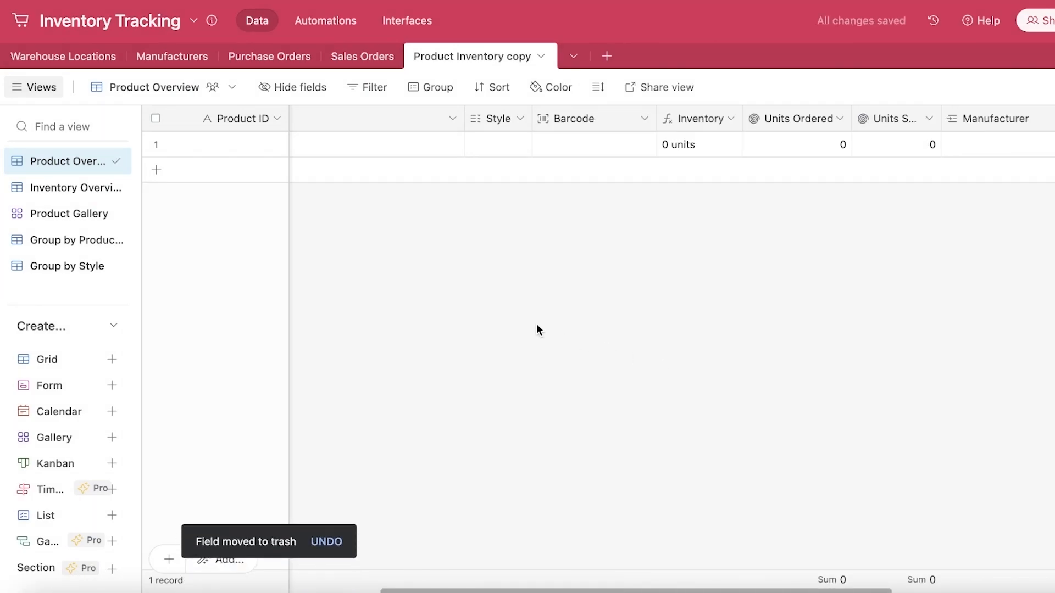
{"action": "left_click", "coordinate": [77, 19]}
{"action": "left_click", "coordinate": [494, 201]}
{"action": "left_click_drag", "start_coordinate": [743, 592], "coordinate": [483, 569]}
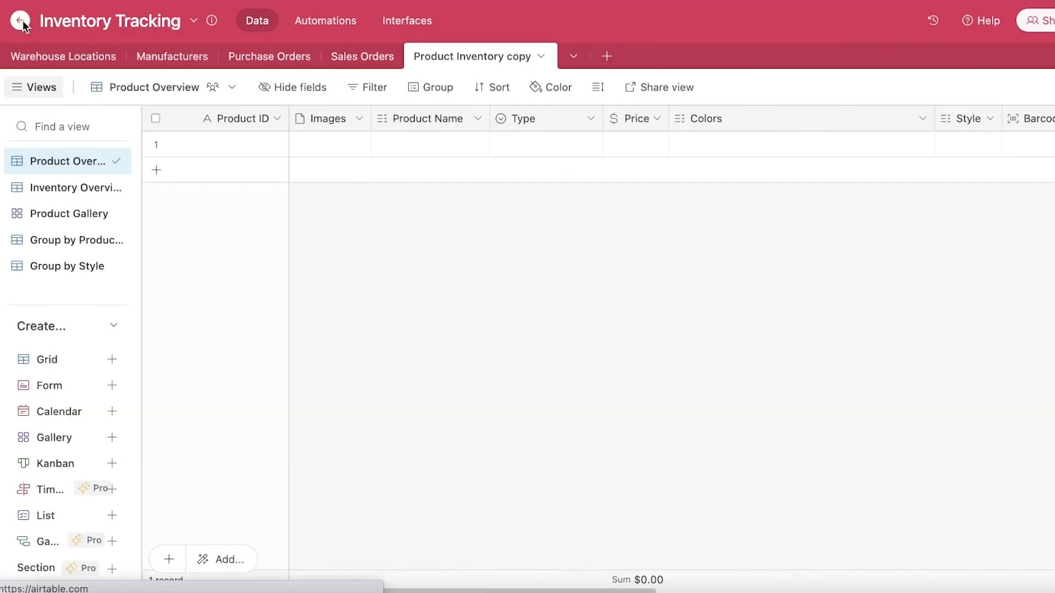
- Return to the home page, add a new base to Workspace 1 and dismiss the Getting started guidance
{"action": "left_click", "coordinate": [21, 22]}
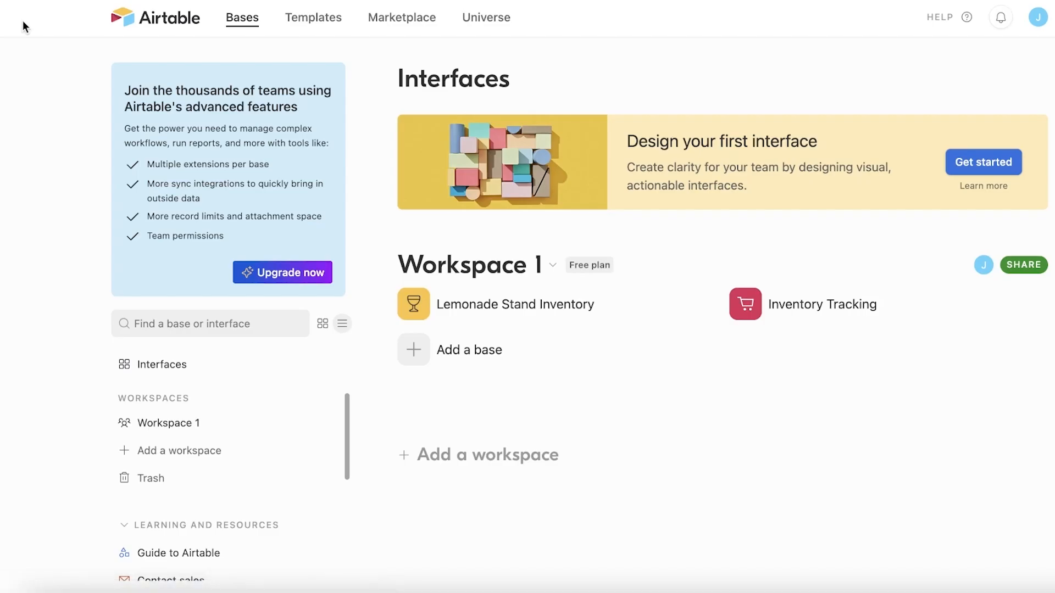
{"action": "left_click", "coordinate": [377, 350]}
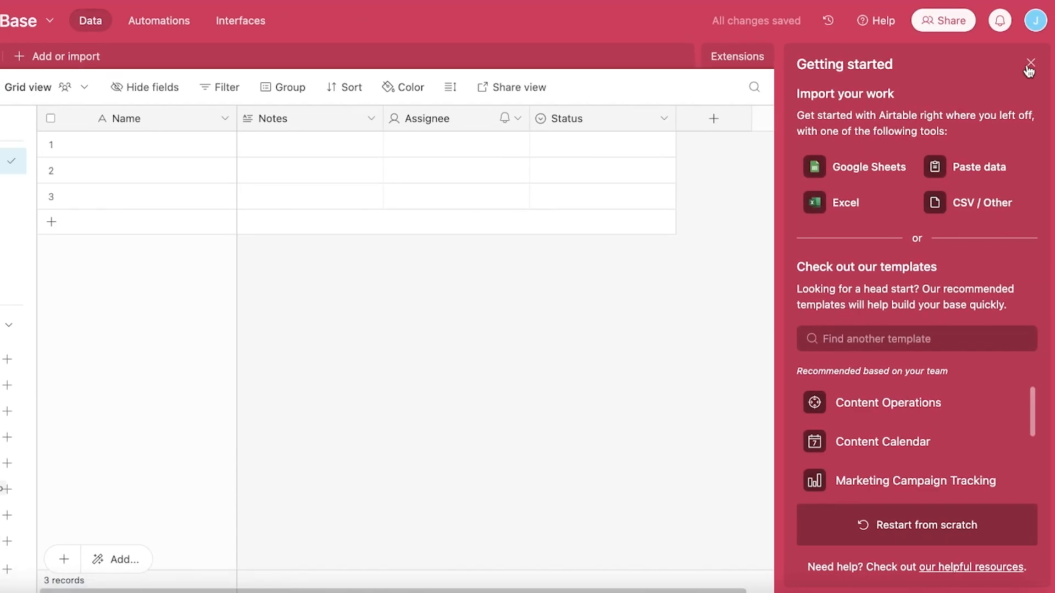
{"action": "left_click", "coordinate": [1031, 64]}
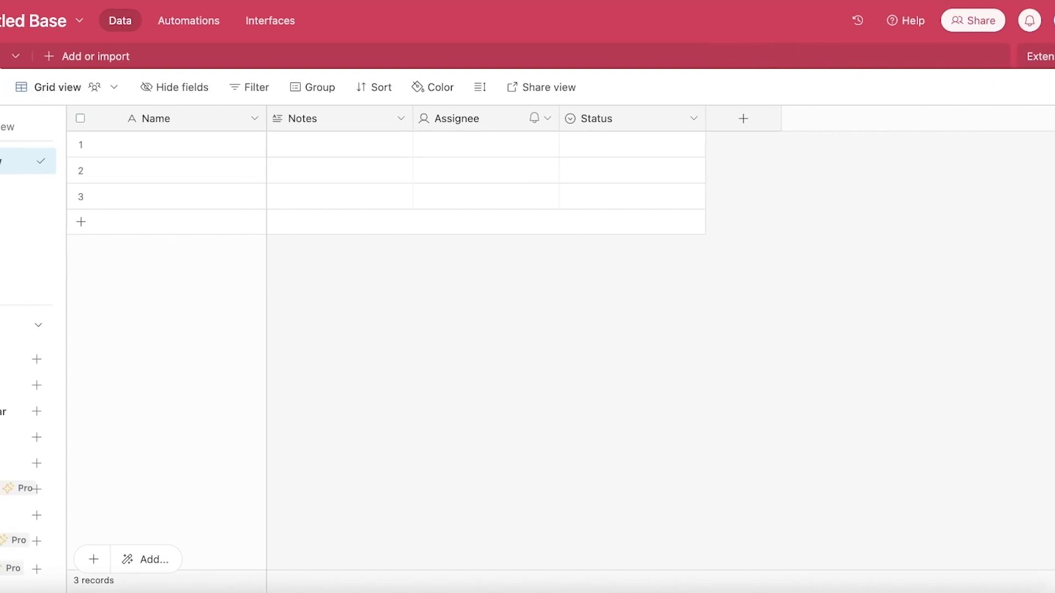
{"action": "left_click", "coordinate": [48, 56]}
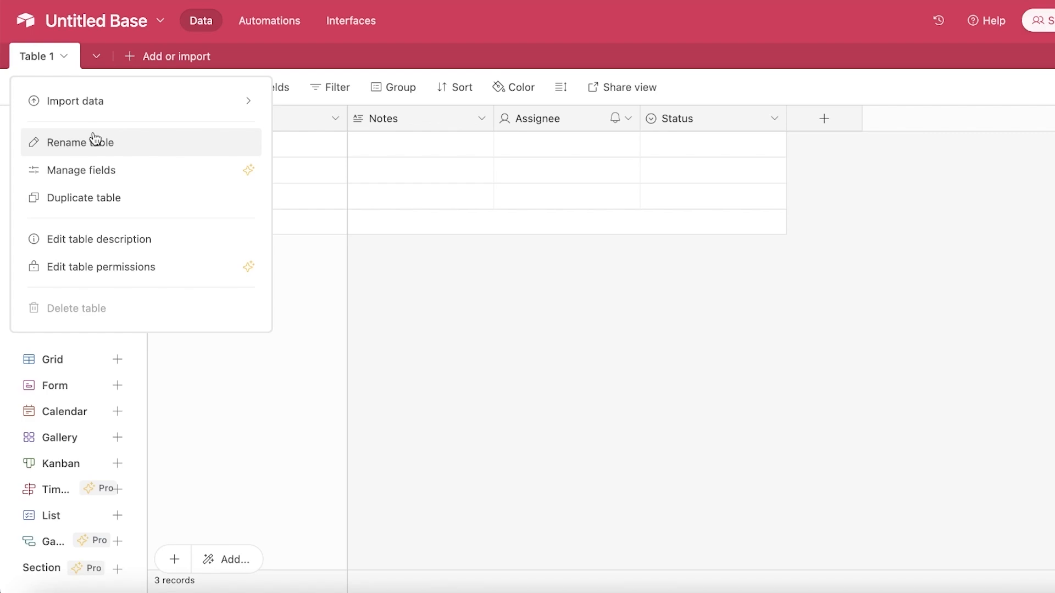
{"action": "left_click", "coordinate": [371, 225]}
{"action": "left_click", "coordinate": [204, 144]}
- Rename the table's primary field to Product Name
{"action": "left_click", "coordinate": [215, 119]}
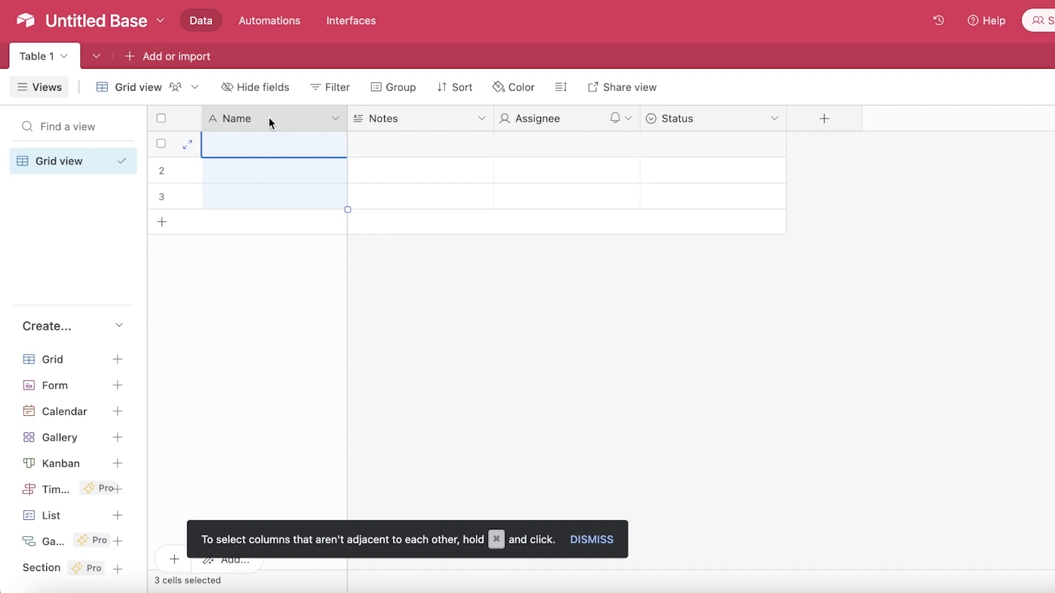
{"action": "left_click", "coordinate": [335, 119]}
{"action": "left_click", "coordinate": [318, 156]}
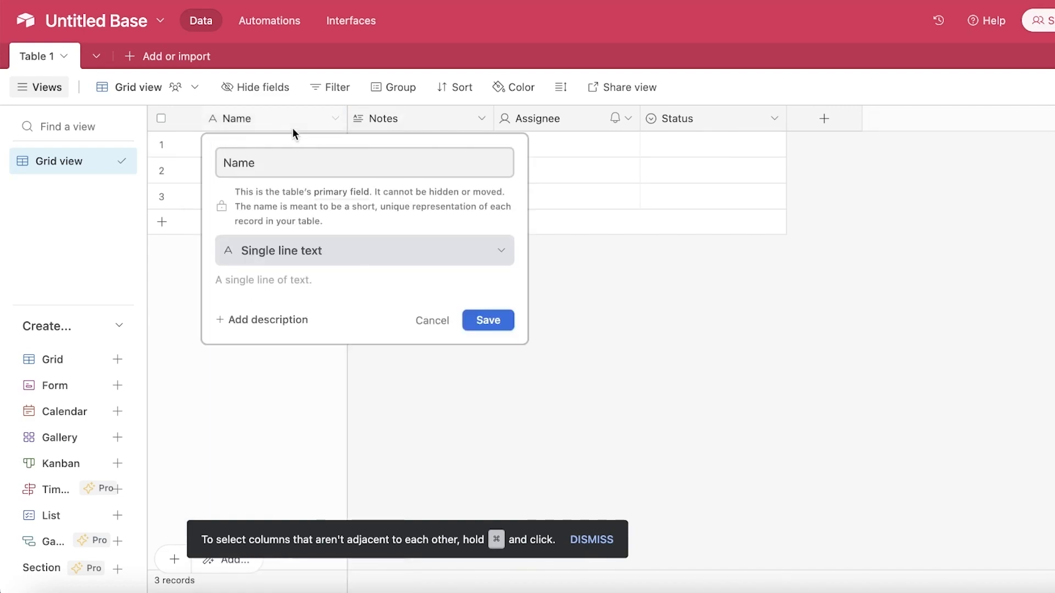
{"action": "double_click", "coordinate": [297, 155]}
{"action": "type", "text": "Product Name"}
{"action": "left_click", "coordinate": [486, 321]}
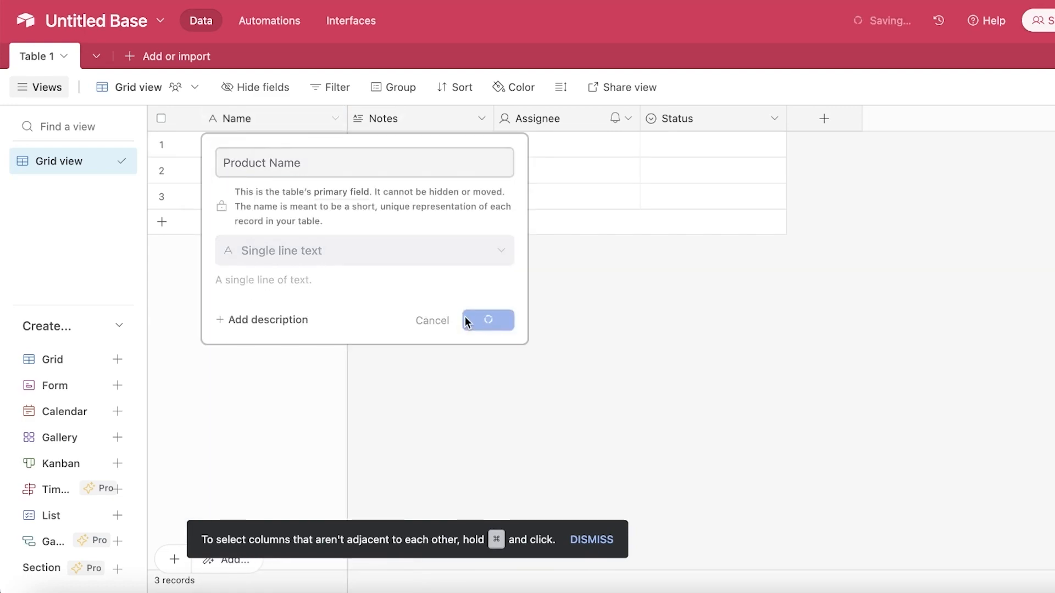
{"action": "left_click", "coordinate": [284, 149]}
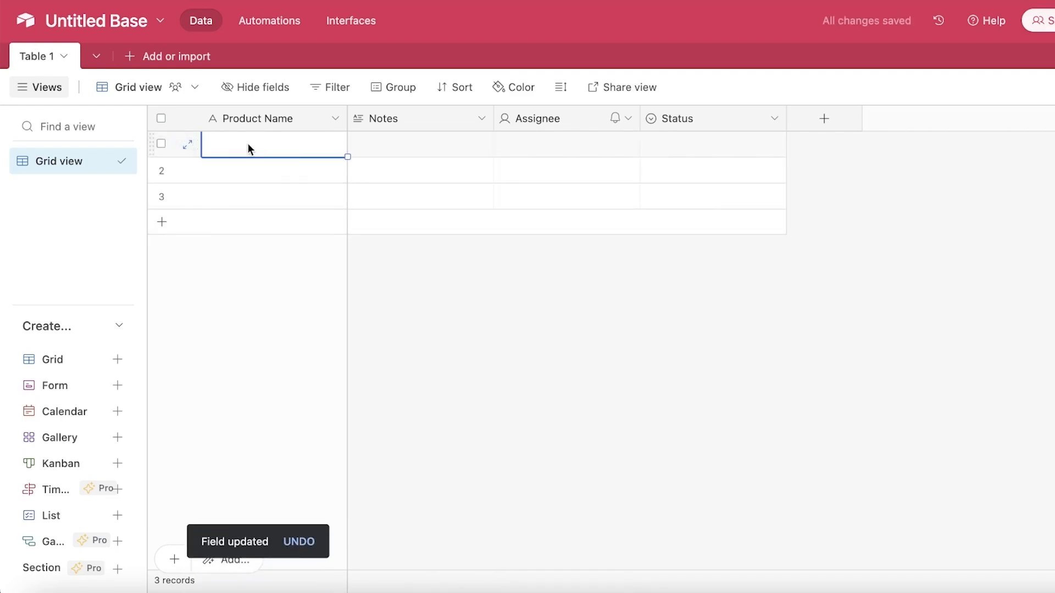
- Delete the default Notes, Assignee and Status fields from Table 1
{"action": "left_click", "coordinate": [384, 119]}
{"action": "left_click", "coordinate": [480, 119]}
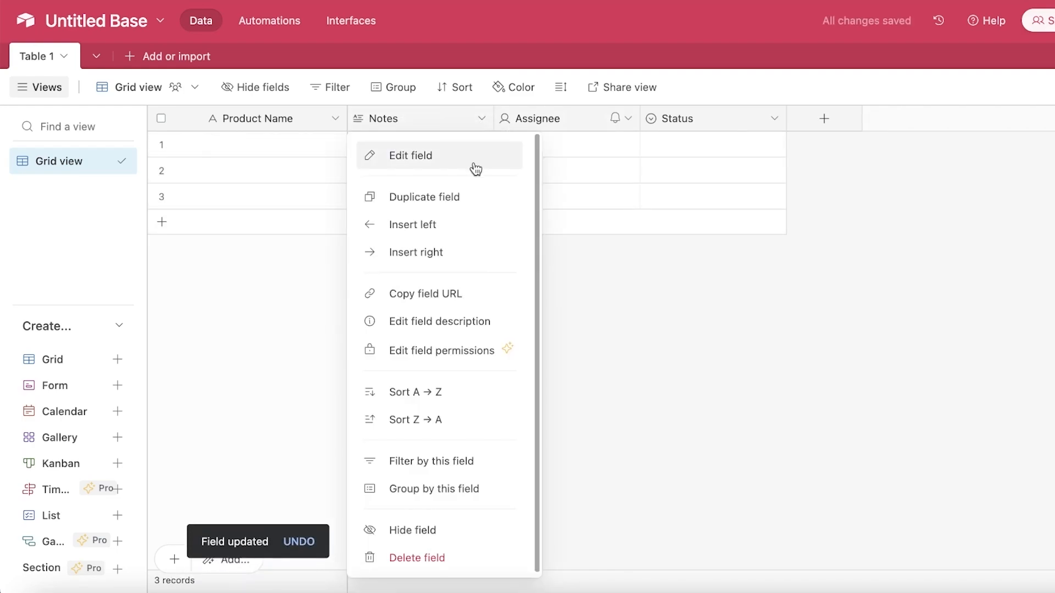
{"action": "left_click", "coordinate": [746, 129]}
{"action": "left_click", "coordinate": [477, 121]}
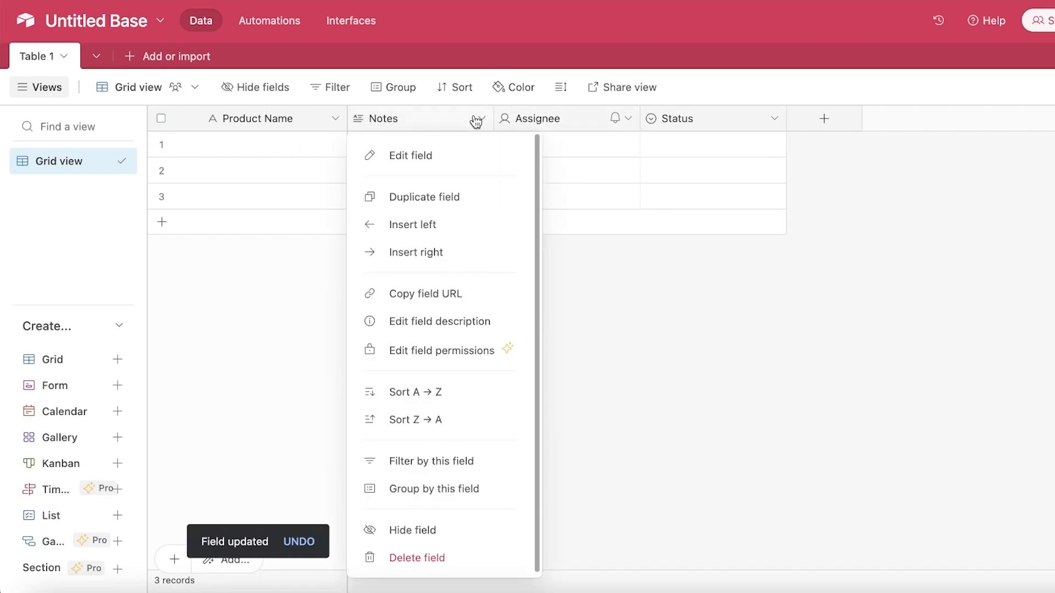
{"action": "left_click", "coordinate": [416, 559]}
{"action": "left_click", "coordinate": [481, 119]}
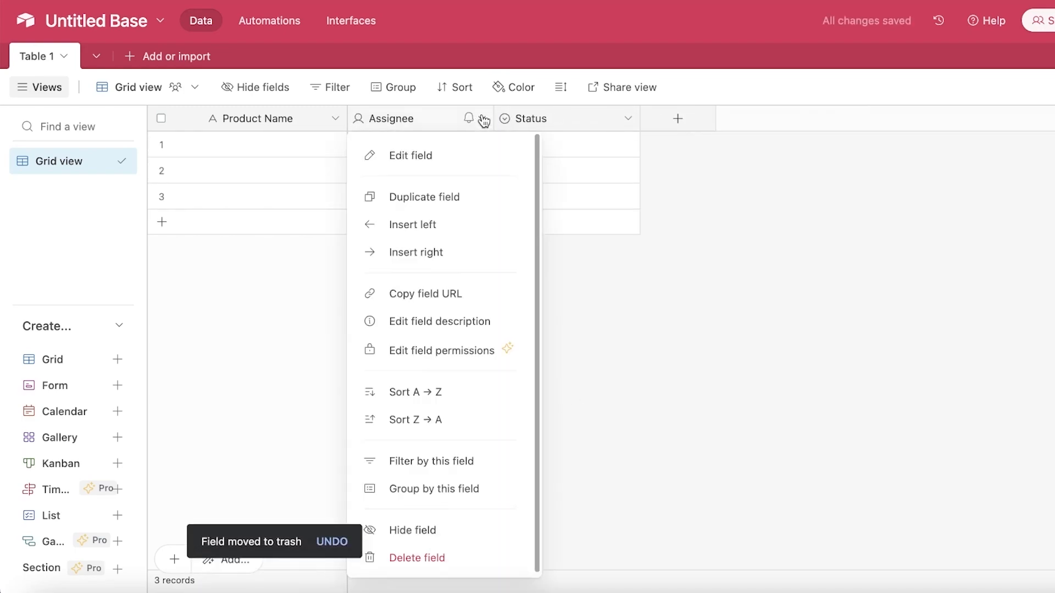
{"action": "left_click", "coordinate": [417, 558]}
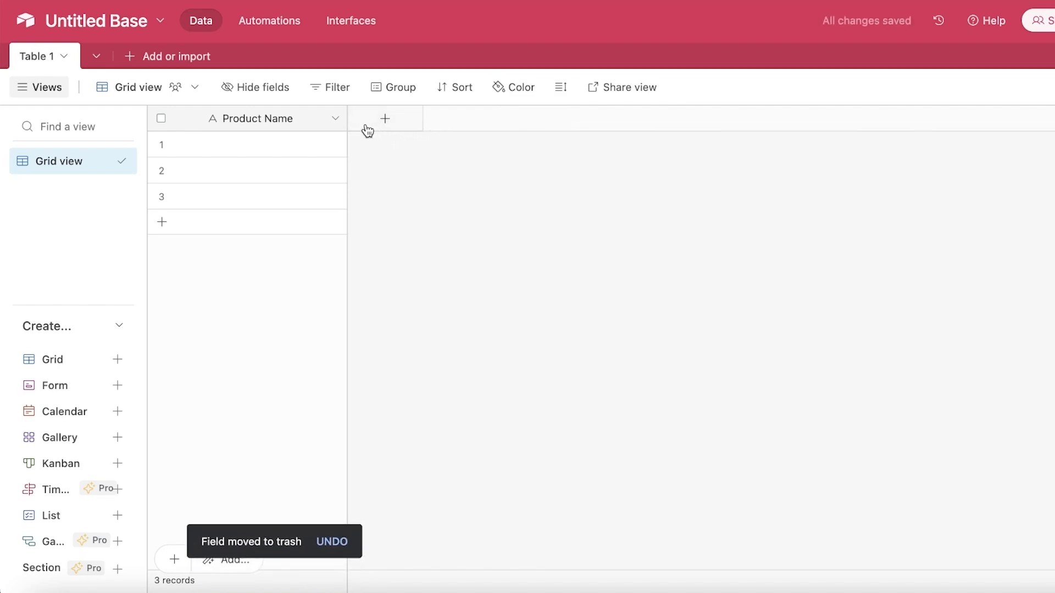
- Add a field named Category after Product Name and set its field type to Single select
{"action": "left_click", "coordinate": [391, 127]}
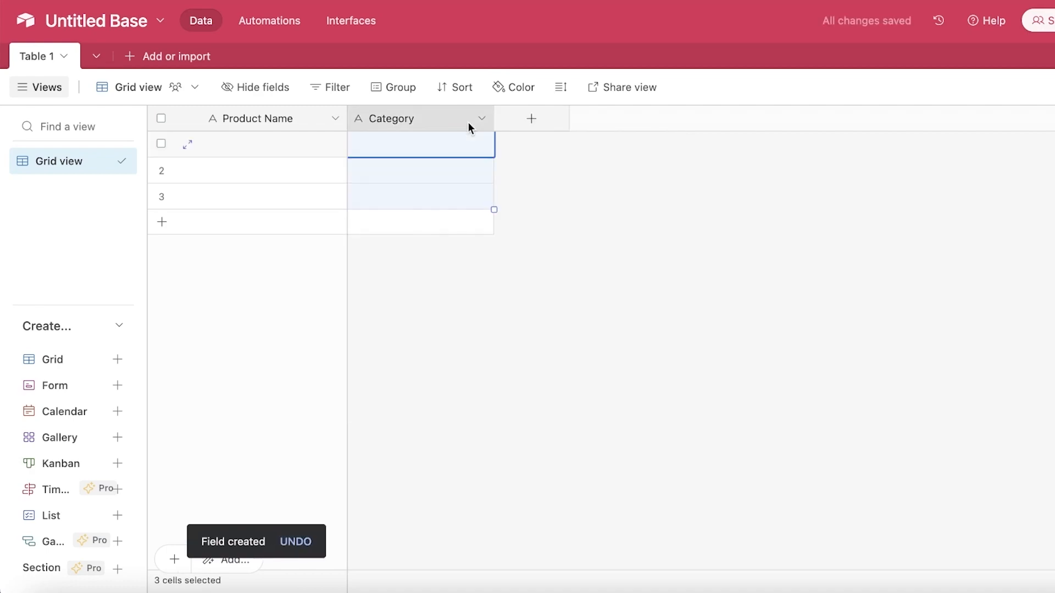
{"action": "left_click", "coordinate": [474, 123]}
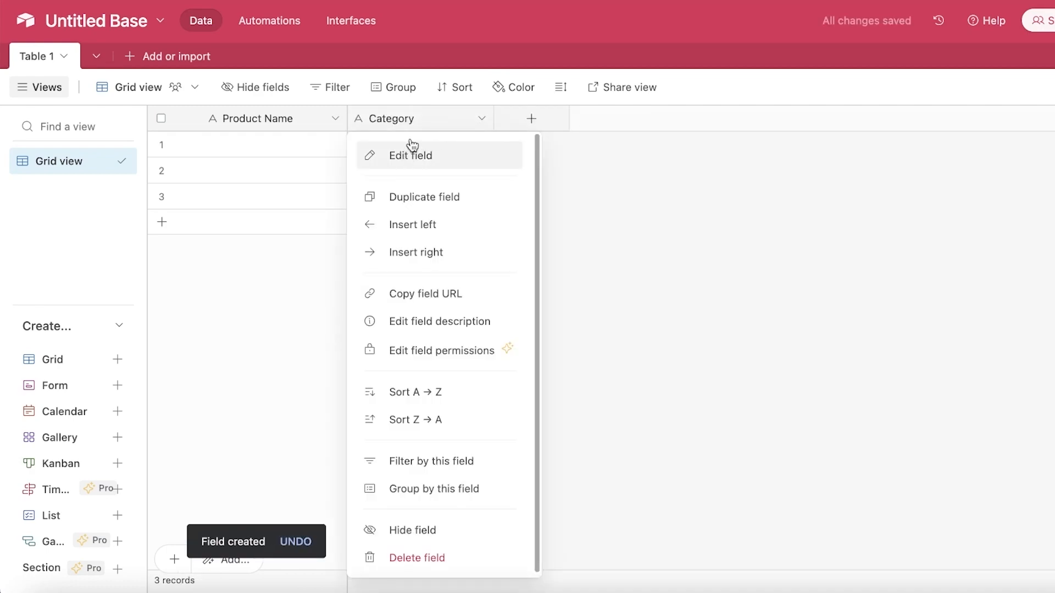
{"action": "left_click", "coordinate": [415, 157]}
{"action": "left_click", "coordinate": [422, 202]}
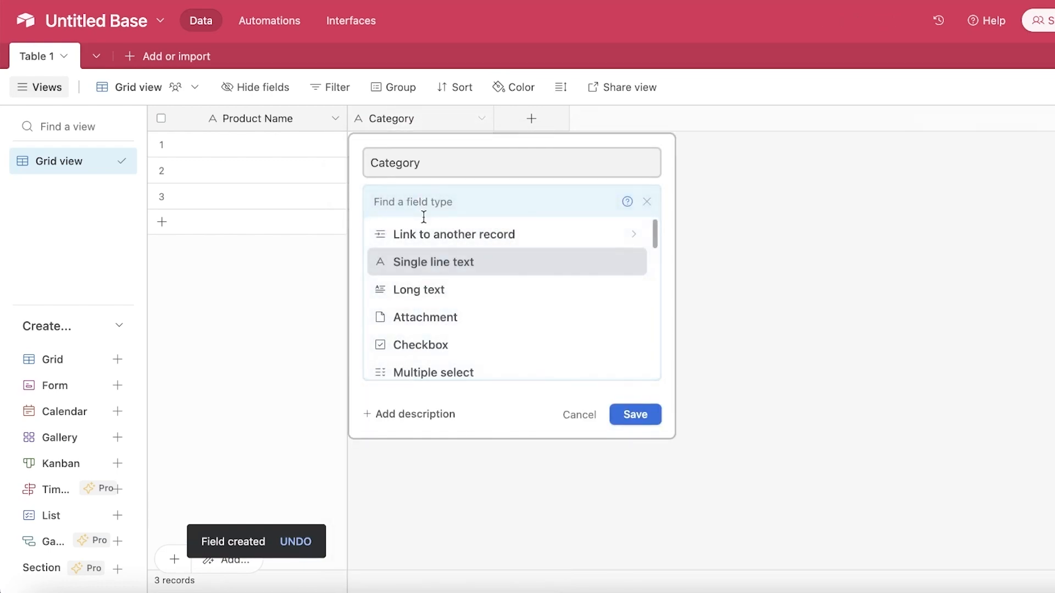
{"action": "scroll", "coordinate": [476, 326], "scroll_direction": "down", "scroll_amount": 4}
{"action": "scroll", "coordinate": [474, 326], "scroll_direction": "down", "scroll_amount": 7}
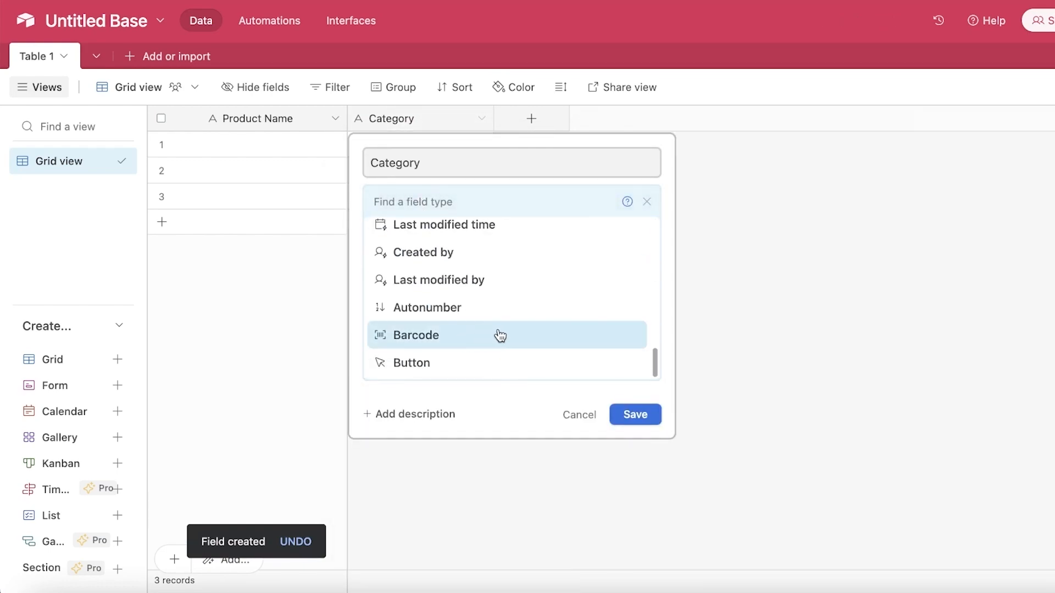
{"action": "scroll", "coordinate": [503, 336], "scroll_direction": "up", "scroll_amount": 10}
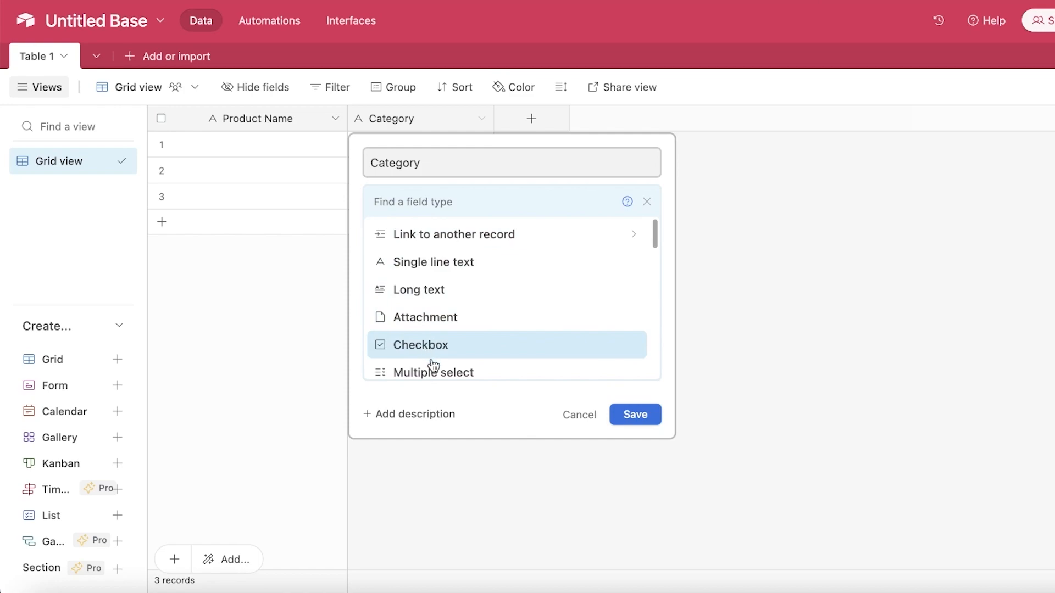
{"action": "left_click", "coordinate": [437, 376]}
{"action": "left_click", "coordinate": [453, 207]}
{"action": "scroll", "coordinate": [452, 312], "scroll_direction": "down", "scroll_amount": 1}
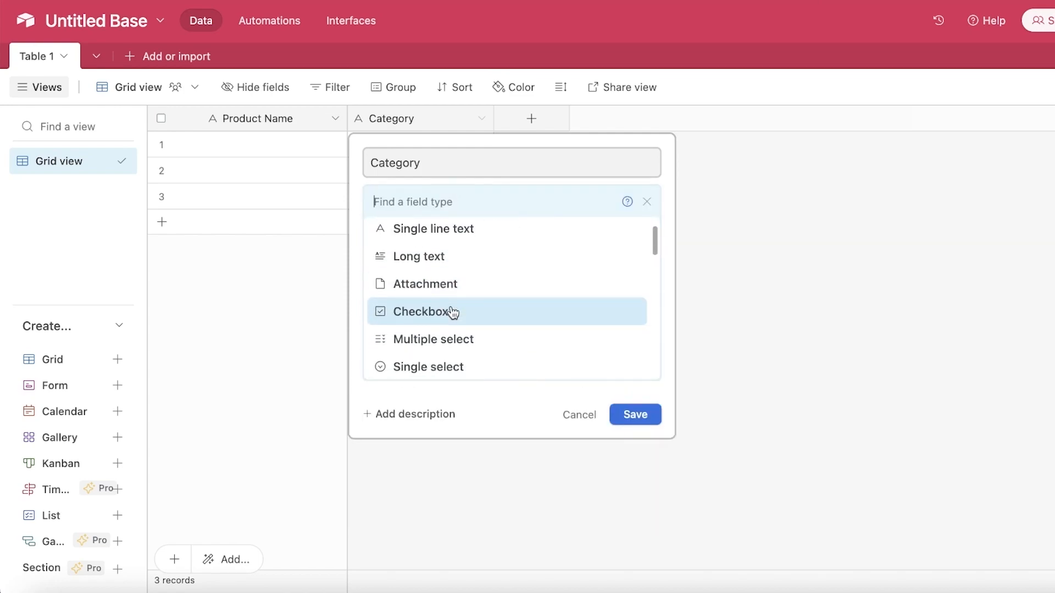
{"action": "left_click", "coordinate": [455, 362]}
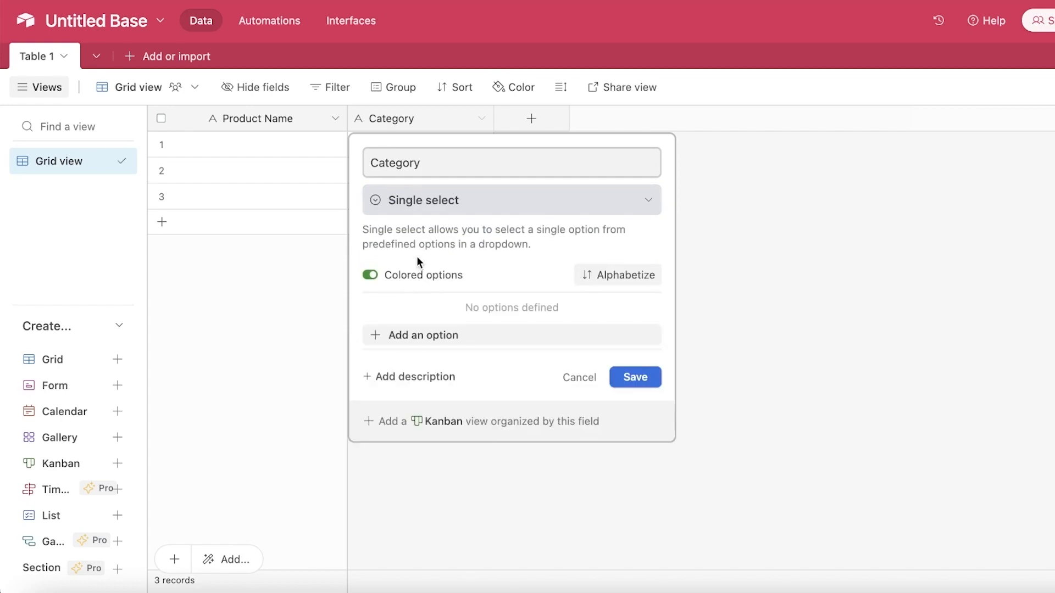
- Define the options Clothing and Jewels for the Category field and save the field
{"action": "left_click", "coordinate": [370, 276]}
{"action": "left_click", "coordinate": [400, 336]}
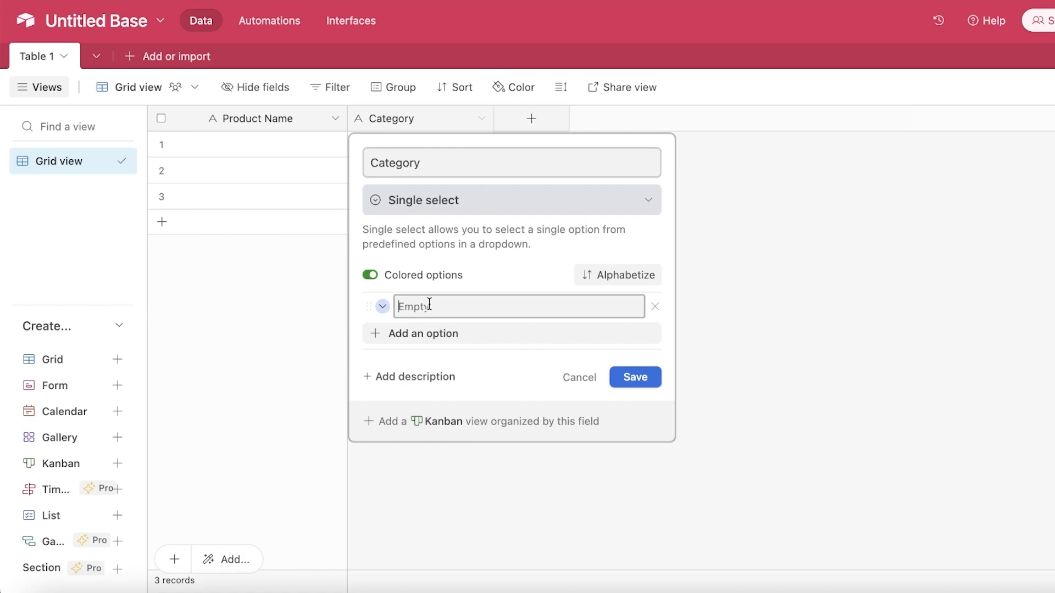
{"action": "type", "text": "Clothing"}
{"action": "key", "text": "Return"}
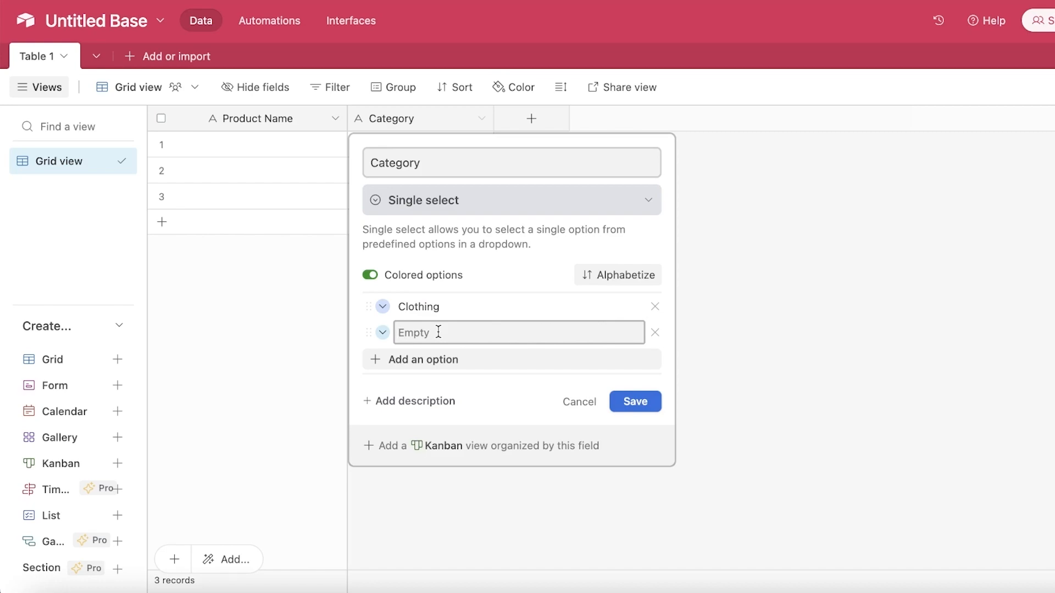
{"action": "type", "text": "Jewels"}
{"action": "left_click", "coordinate": [640, 402]}
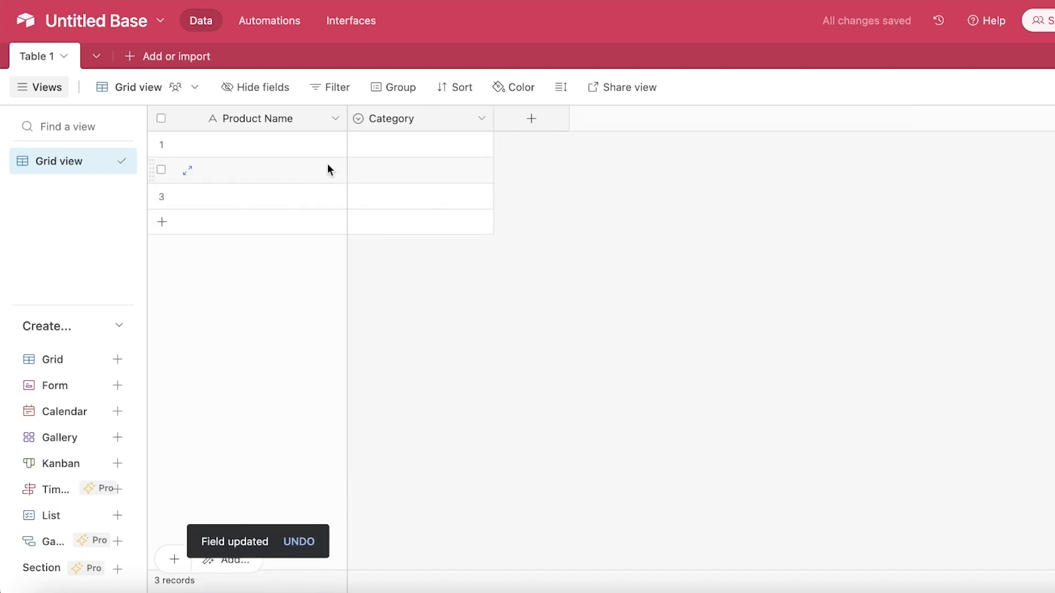
- Fill in the first record with the product name Tshirt and the category Clothing
{"action": "left_click", "coordinate": [259, 144]}
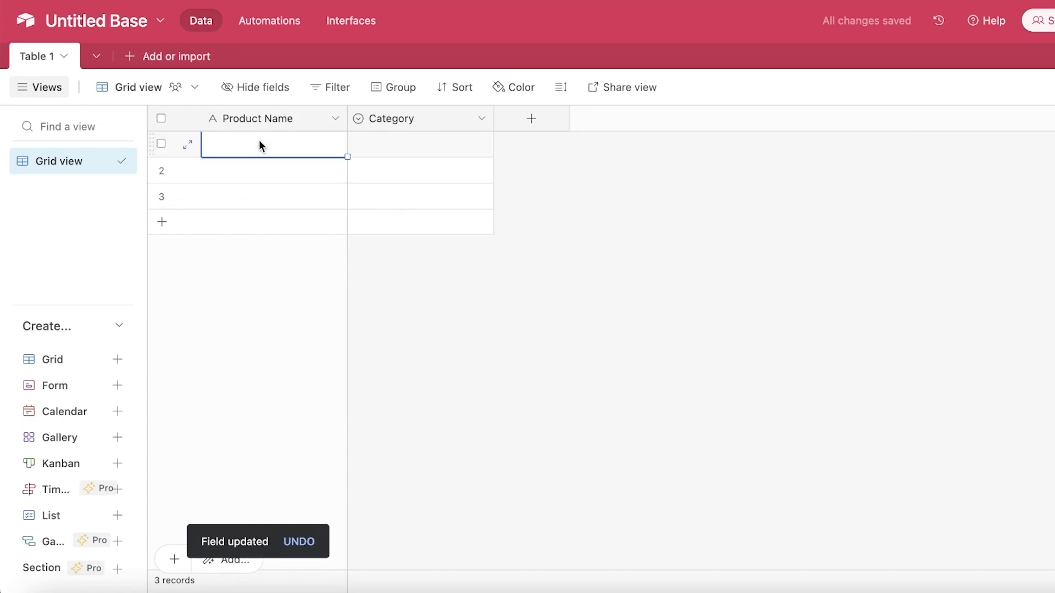
{"action": "type", "text": "Tshirt"}
{"action": "key", "text": "Return"}
{"action": "left_click", "coordinate": [379, 146]}
{"action": "left_click", "coordinate": [379, 146]}
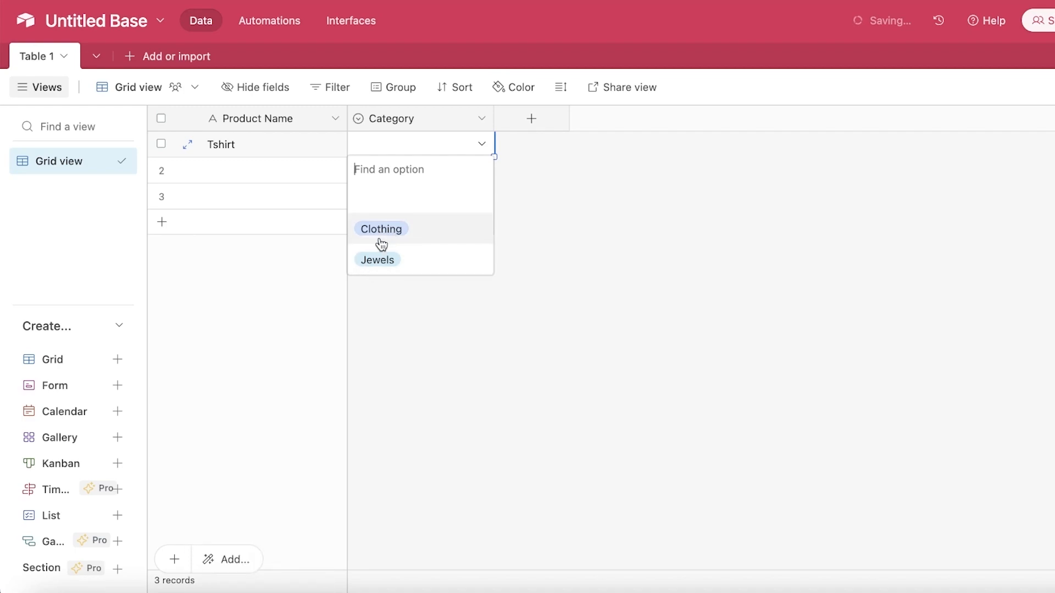
{"action": "left_click", "coordinate": [390, 231]}
{"action": "left_click", "coordinate": [443, 153]}
{"action": "left_click_drag", "start_coordinate": [470, 141], "coordinate": [556, 191]}
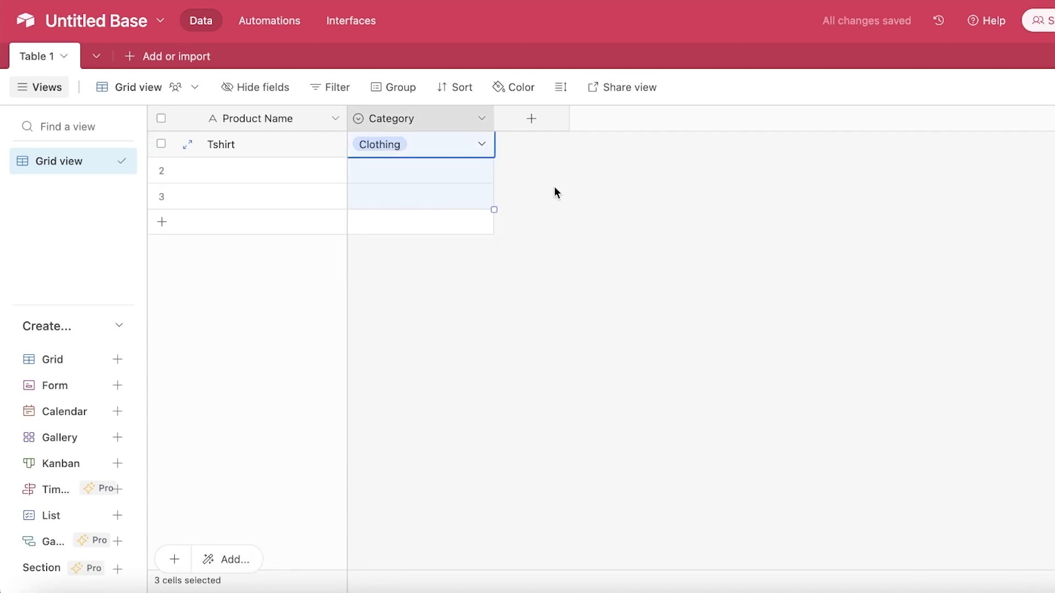
- Add a Price field after Category and delete it again
{"action": "left_click", "coordinate": [547, 124]}
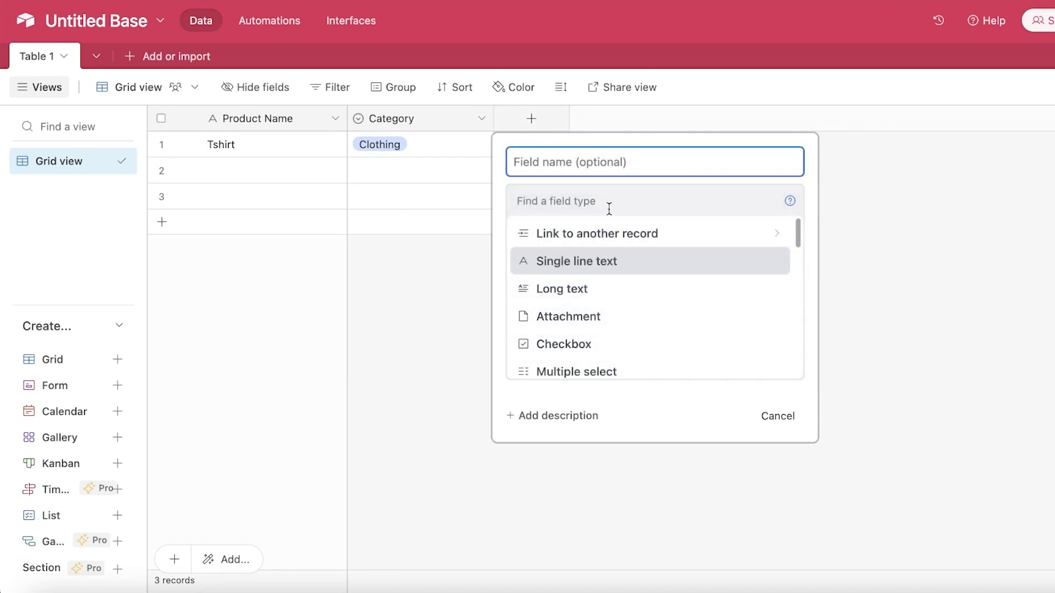
{"action": "scroll", "coordinate": [591, 358], "scroll_direction": "down", "scroll_amount": 3}
{"action": "left_click", "coordinate": [539, 122]}
{"action": "scroll", "coordinate": [565, 275], "scroll_direction": "down", "scroll_amount": 10}
{"action": "scroll", "coordinate": [761, 282], "scroll_direction": "up", "scroll_amount": 10}
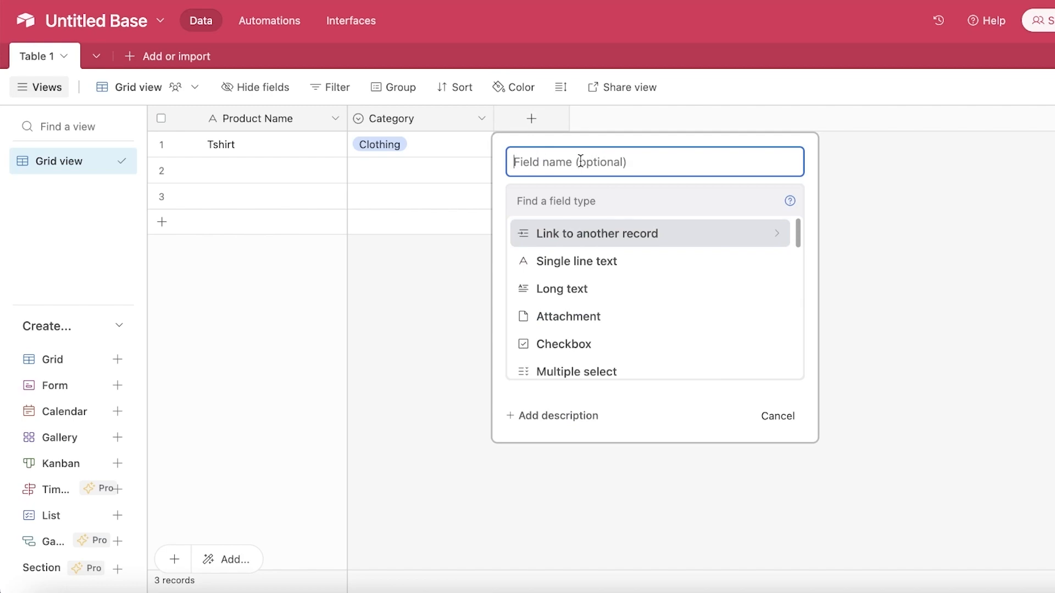
{"action": "type", "text": "Price"}
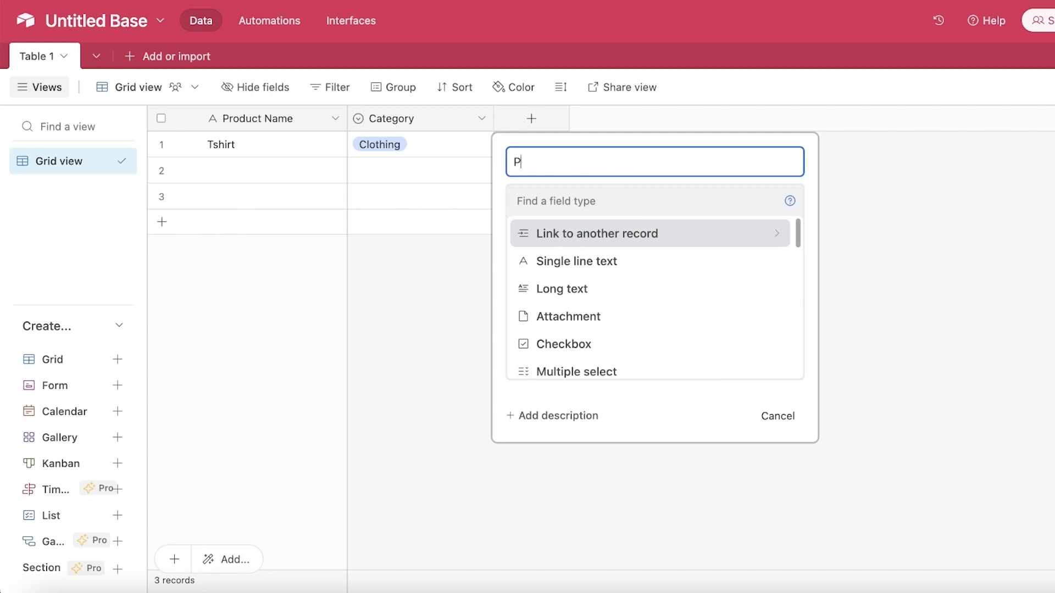
{"action": "key", "text": "Return"}
{"action": "left_click", "coordinate": [628, 119]}
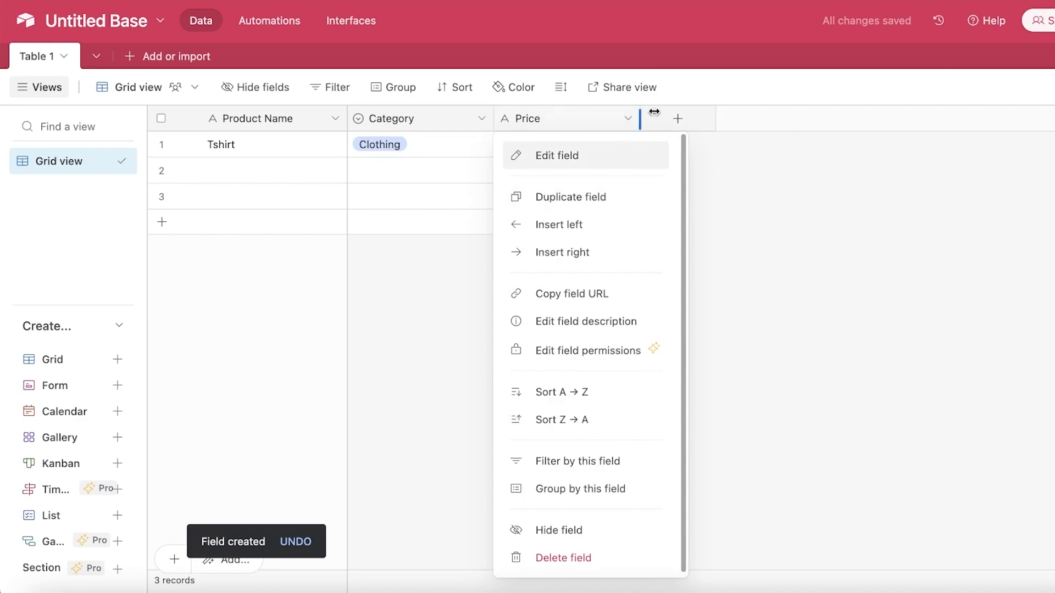
{"action": "left_click", "coordinate": [563, 558]}
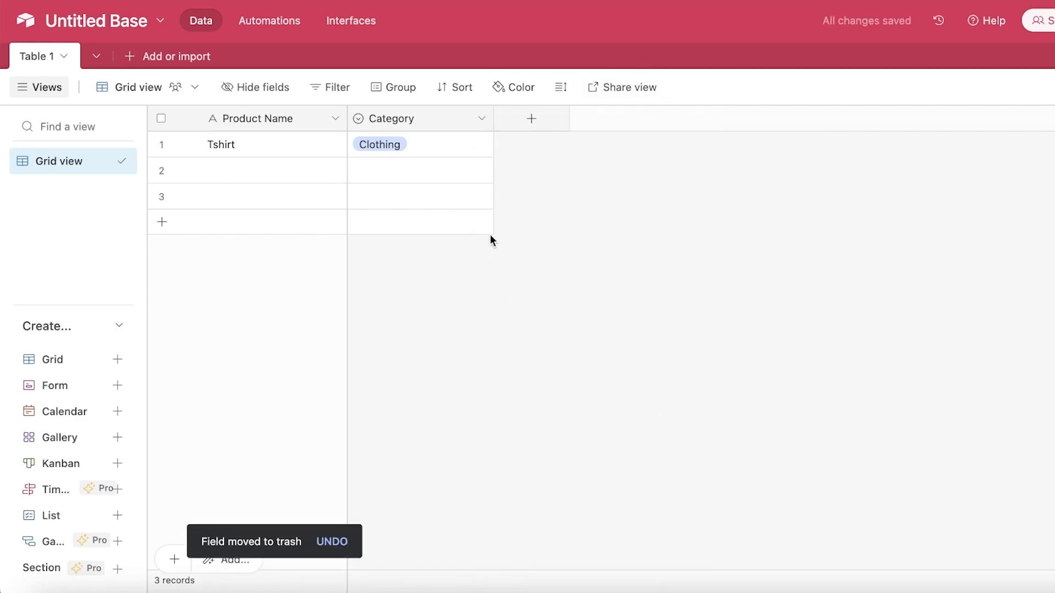
{"action": "left_click", "coordinate": [550, 117]}
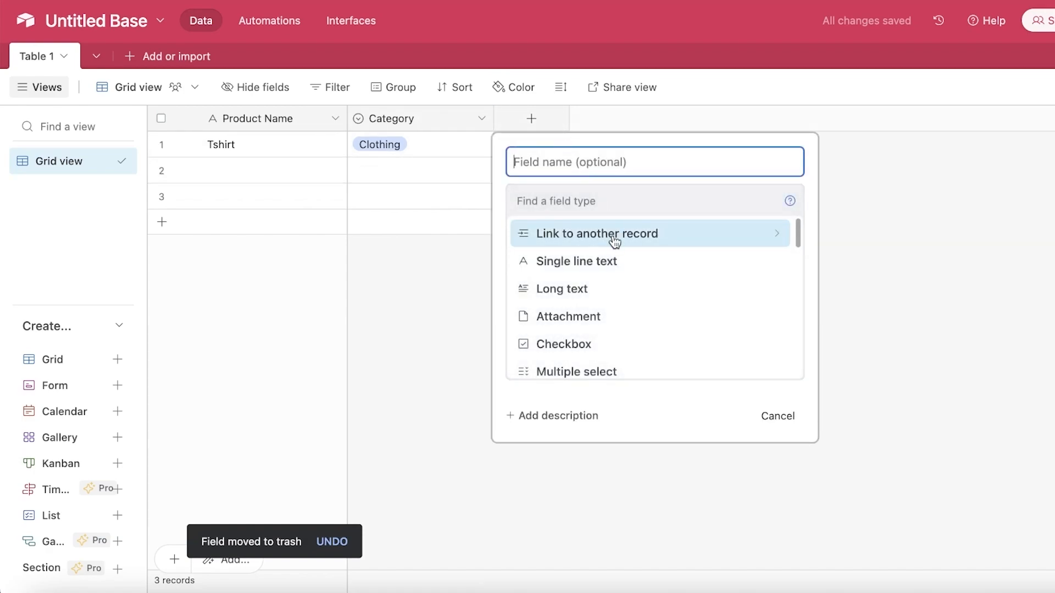
{"action": "left_click", "coordinate": [603, 263]}
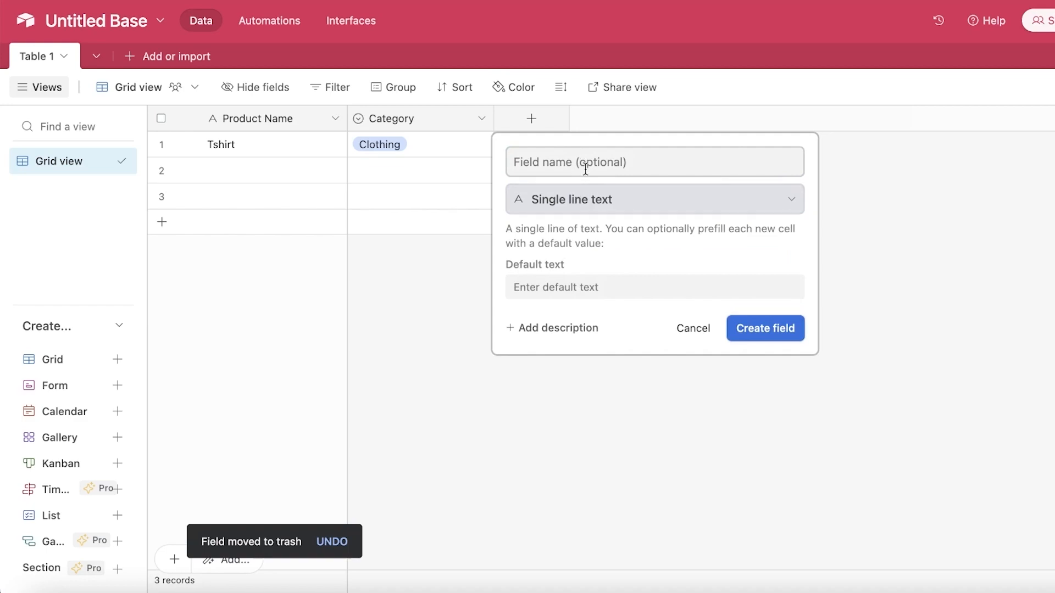
{"action": "left_click", "coordinate": [585, 169]}
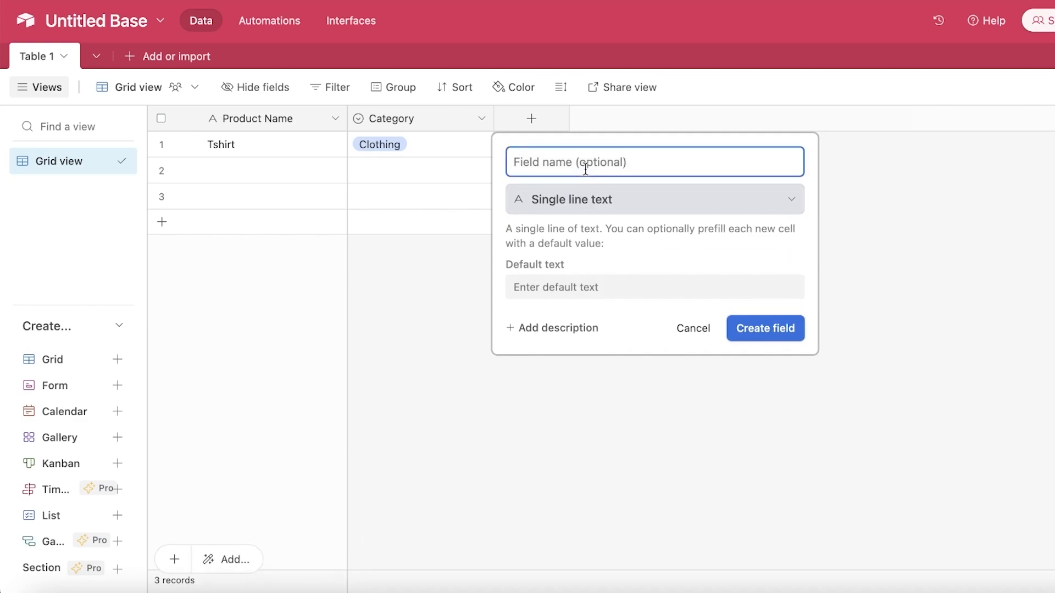
{"action": "type", "text": "Product Code"}
{"action": "left_click", "coordinate": [577, 198]}
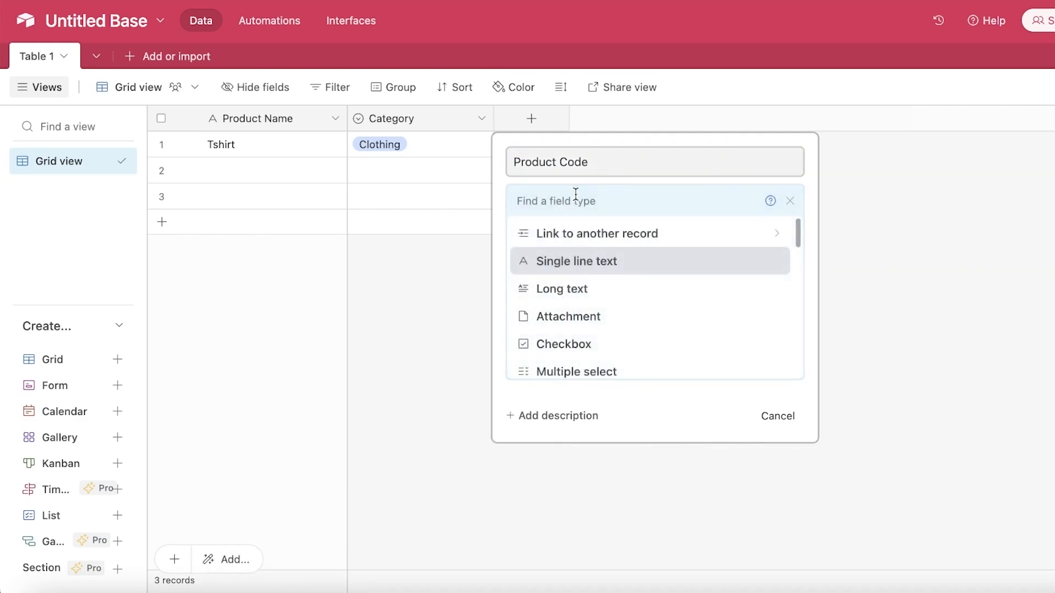
{"action": "scroll", "coordinate": [577, 299], "scroll_direction": "down", "scroll_amount": 2}
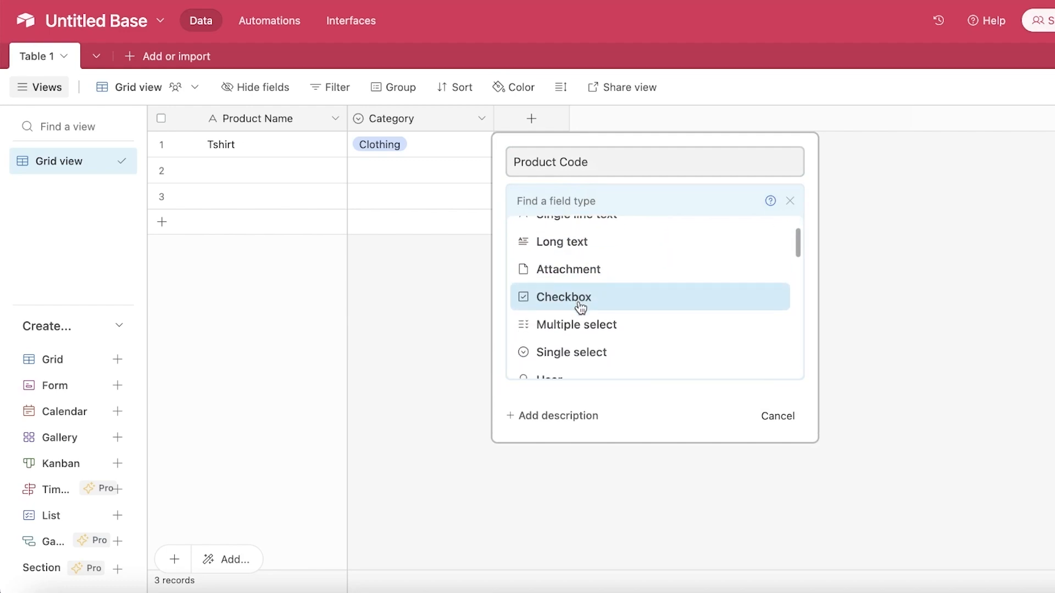
{"action": "left_click", "coordinate": [790, 201]}
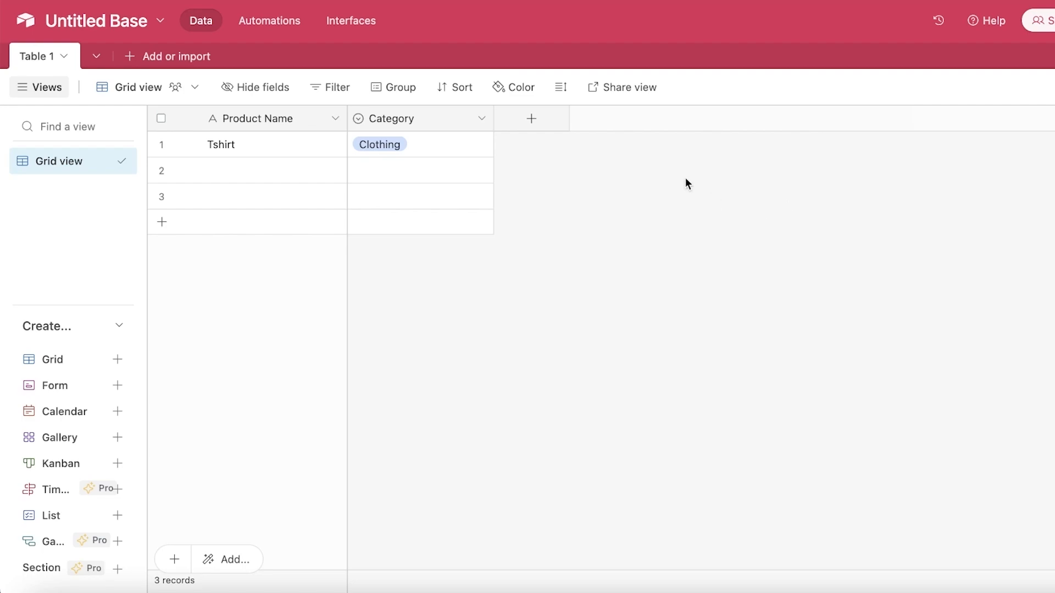
- Add a Formula field named Product code after Category, computed from {Product Name} and 01
{"action": "left_click", "coordinate": [547, 129]}
{"action": "scroll", "coordinate": [601, 285], "scroll_direction": "down", "scroll_amount": 10}
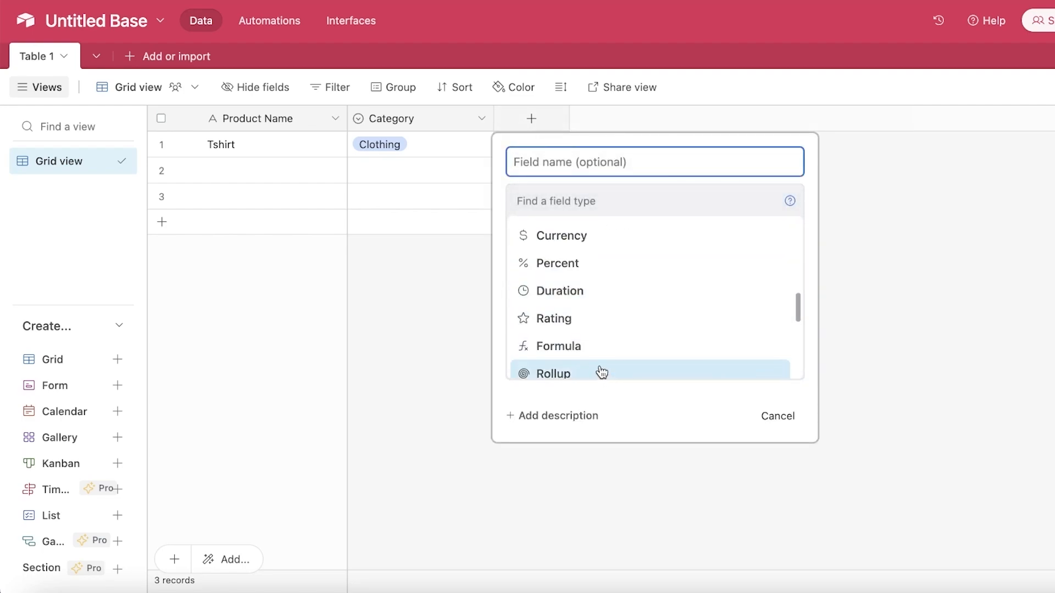
{"action": "scroll", "coordinate": [577, 310], "scroll_direction": "up", "scroll_amount": 5}
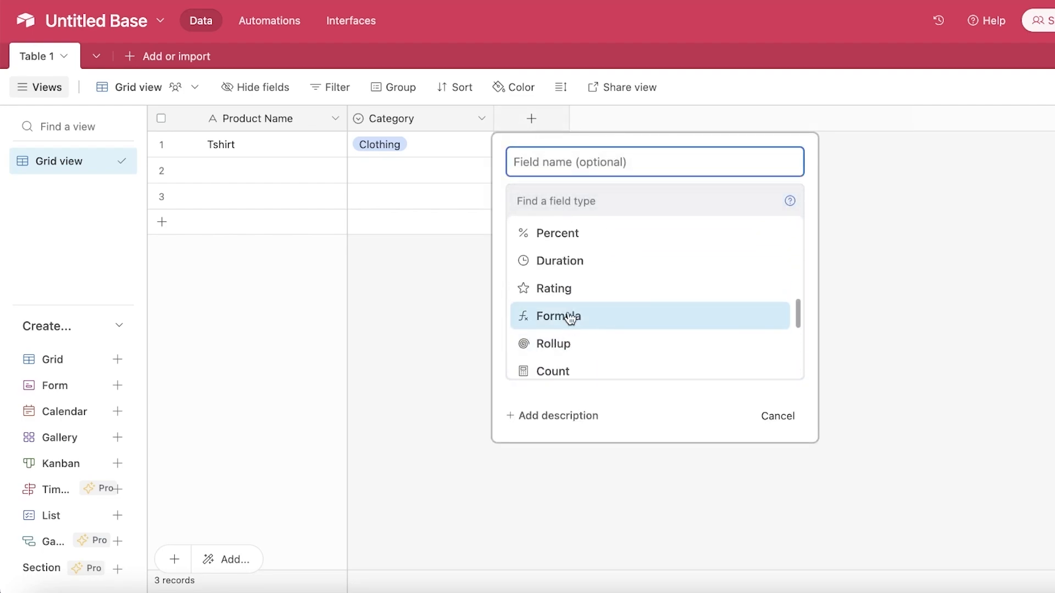
{"action": "left_click", "coordinate": [572, 312]}
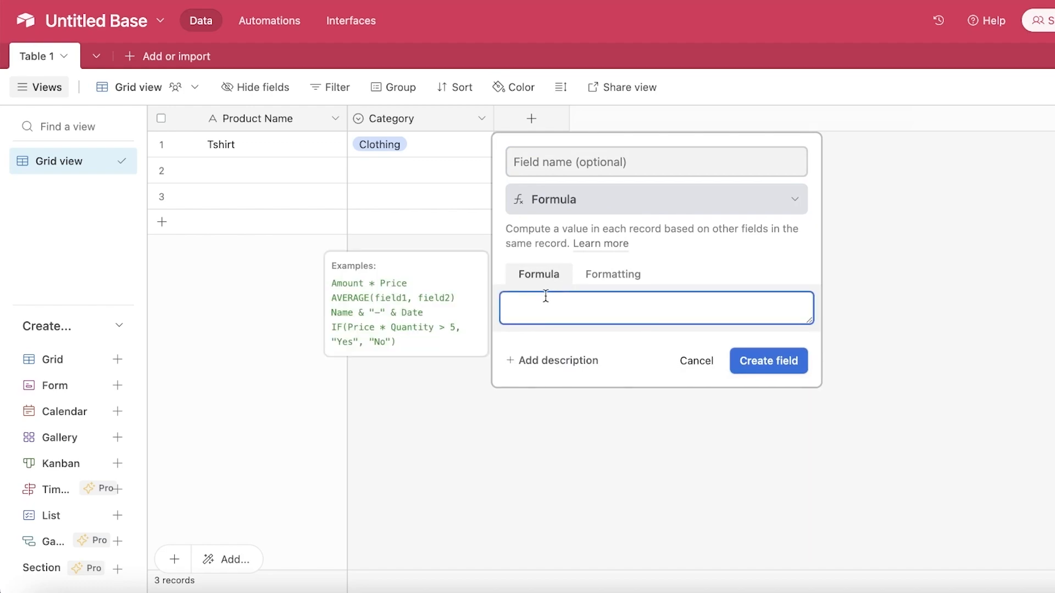
{"action": "type", "text": "*Product"}
{"action": "left_click", "coordinate": [554, 368]}
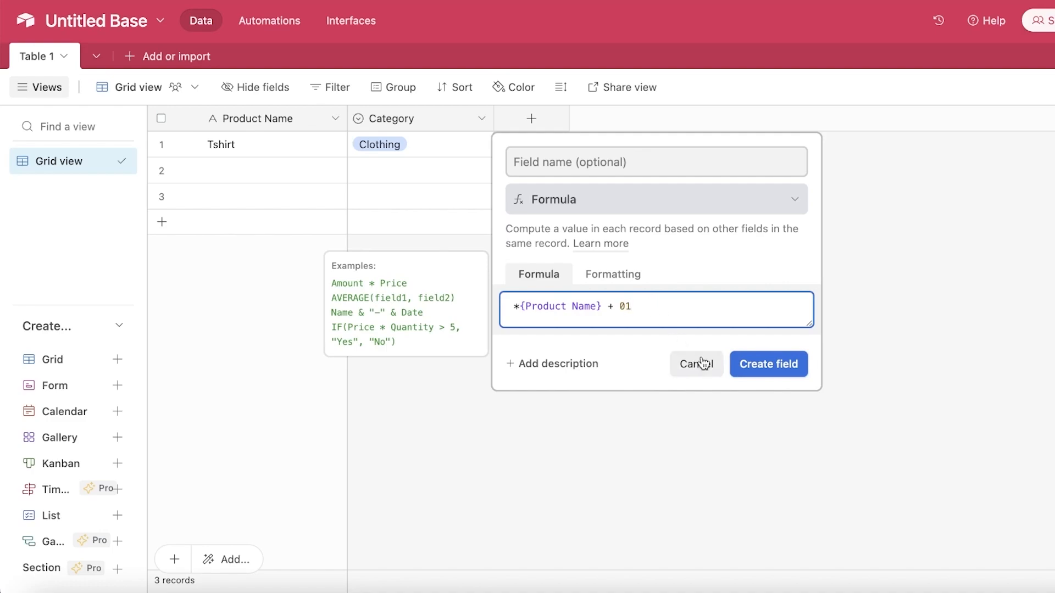
{"action": "left_click", "coordinate": [744, 364]}
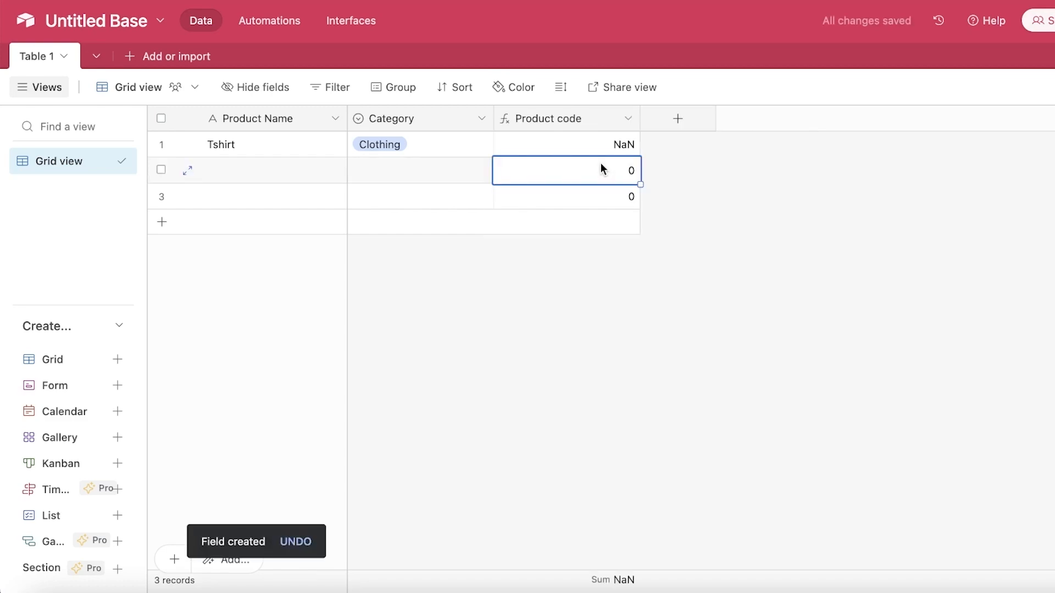
- Delete the Product code field
{"action": "left_click", "coordinate": [594, 145]}
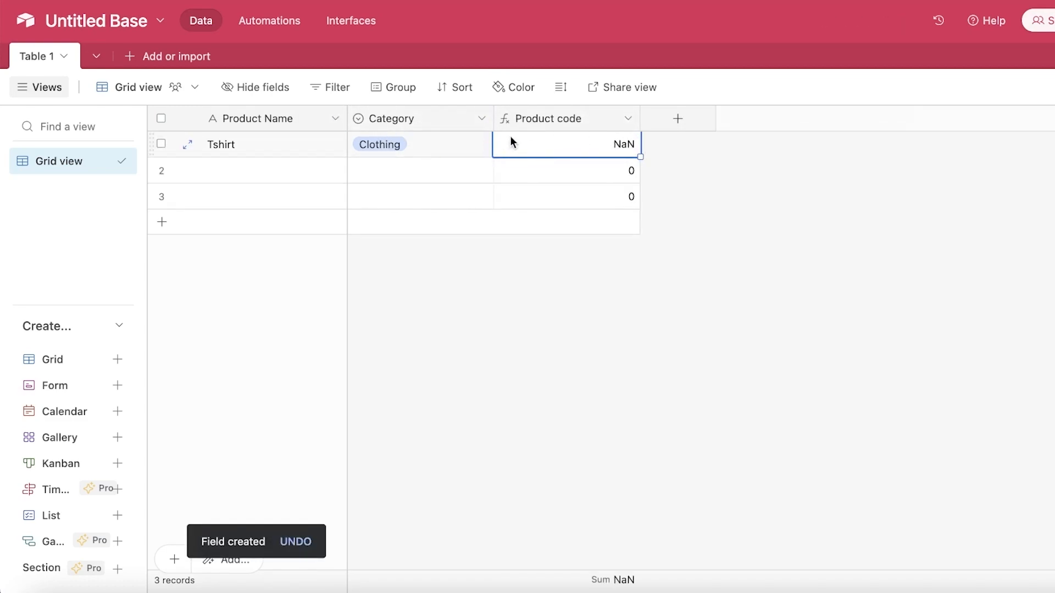
{"action": "left_click", "coordinate": [631, 120]}
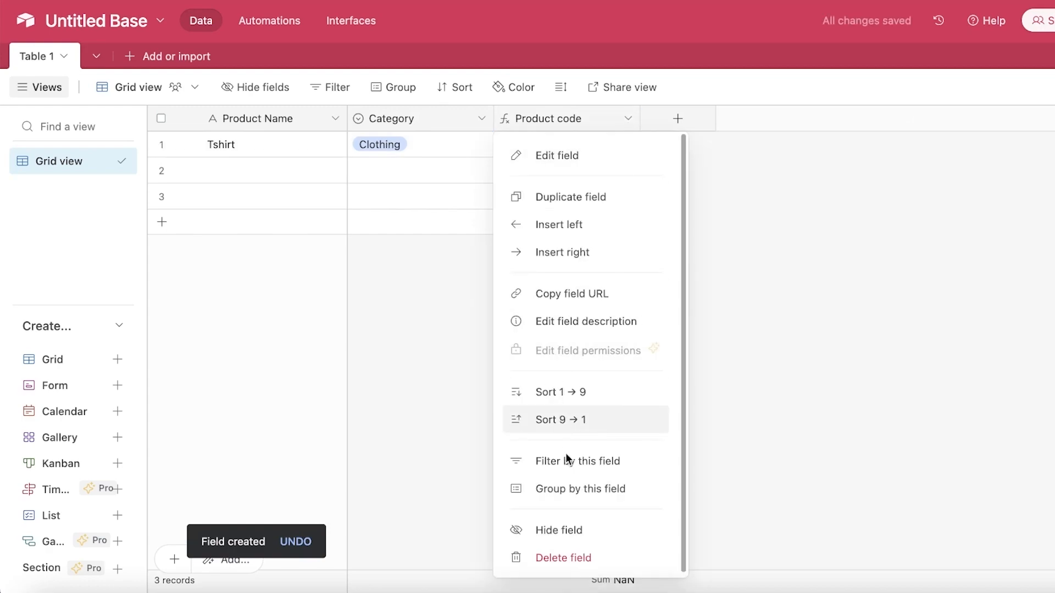
{"action": "left_click", "coordinate": [571, 555]}
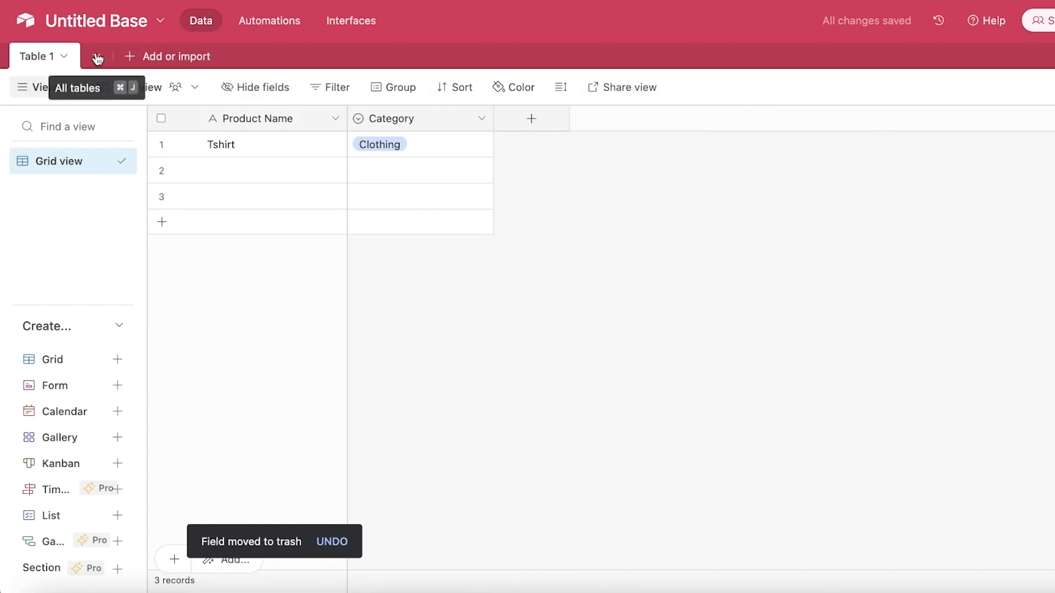
- Create a blank table in the base and name it Received
{"action": "left_click", "coordinate": [126, 56]}
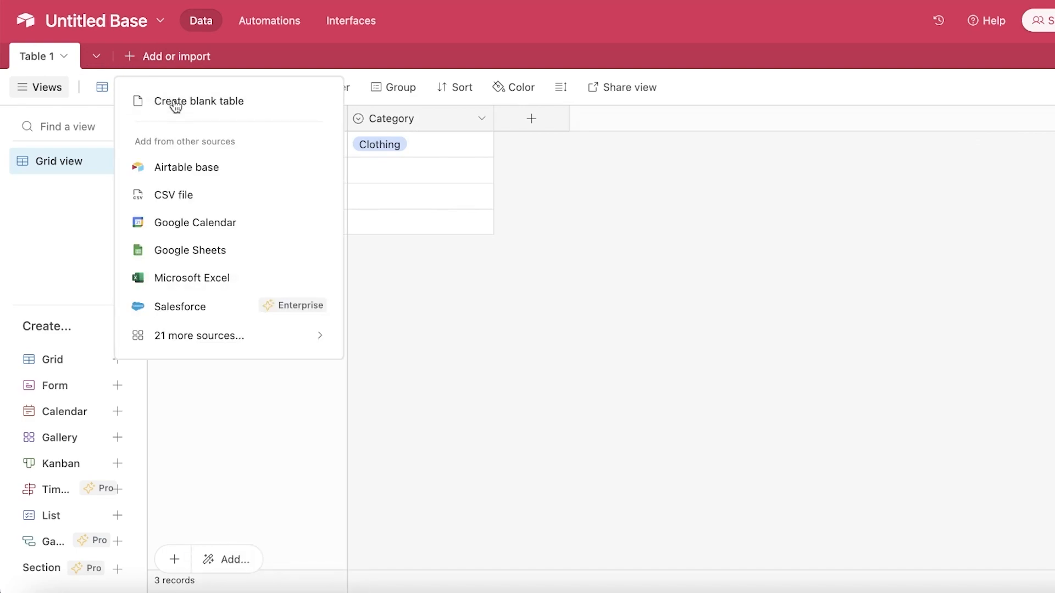
{"action": "left_click", "coordinate": [172, 101]}
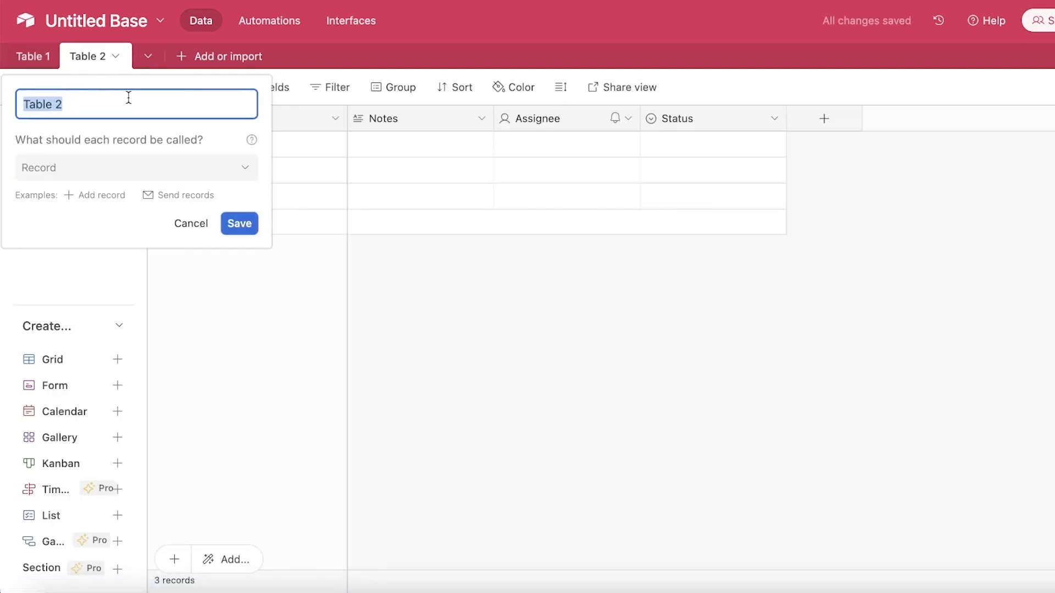
{"action": "key", "text": "BackSpace"}
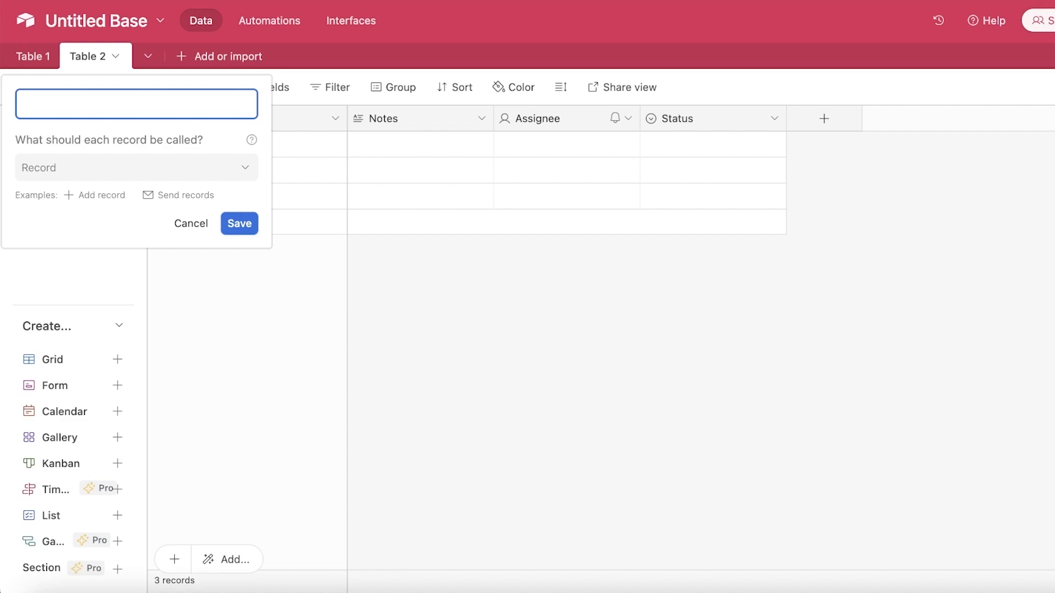
{"action": "type", "text": "Received"}
{"action": "key", "text": "Return"}
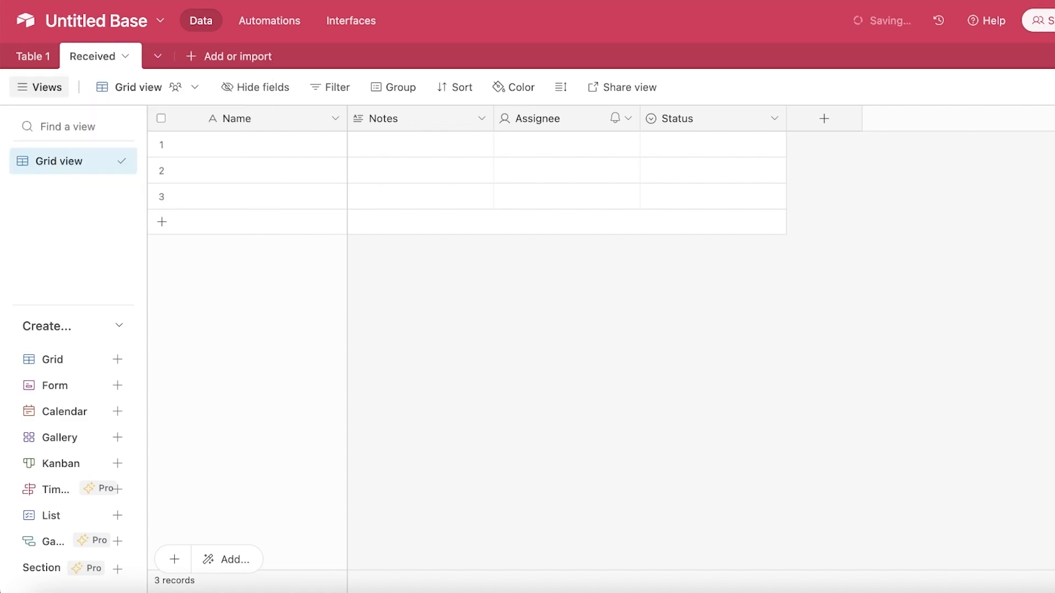
- Rename the Received table's primary field as Product Name
{"action": "left_click", "coordinate": [223, 127]}
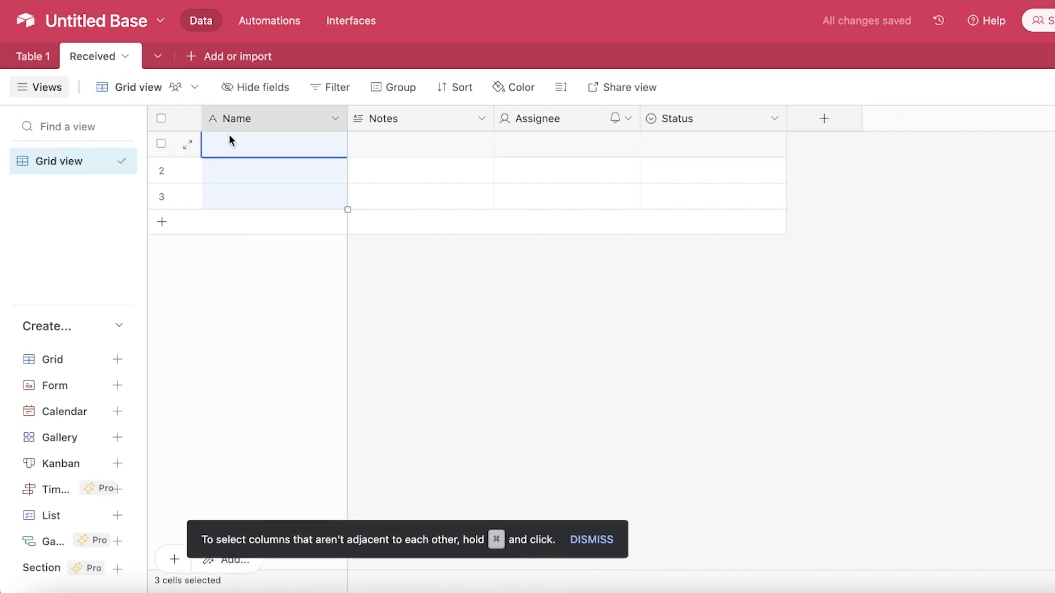
{"action": "left_click", "coordinate": [336, 120]}
{"action": "left_click", "coordinate": [313, 156]}
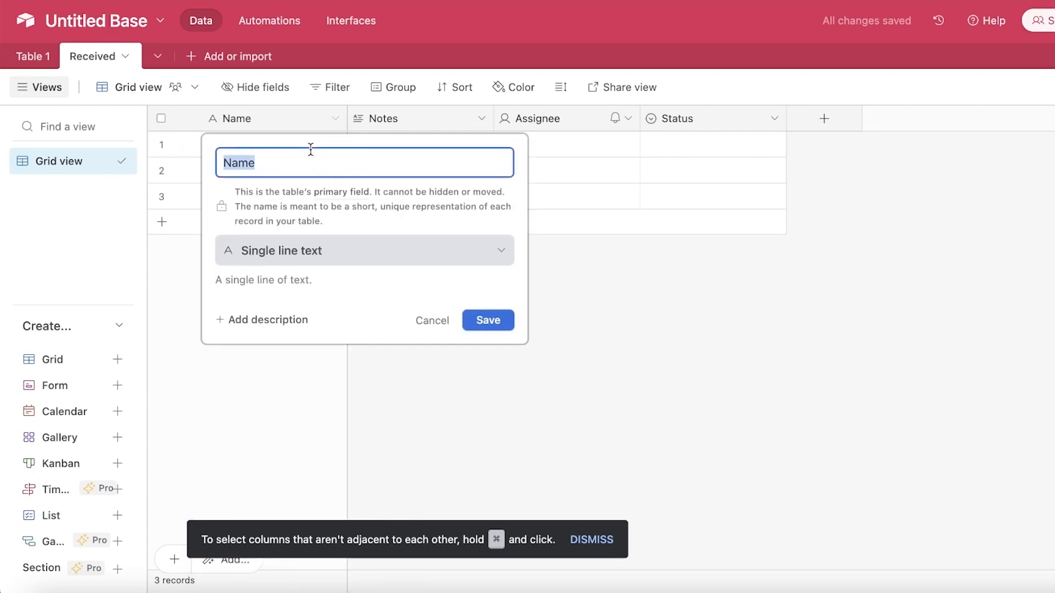
{"action": "type", "text": "Product Name"}
- Browse the field types offered for the primary field and save it as Single line text
{"action": "left_click", "coordinate": [278, 247]}
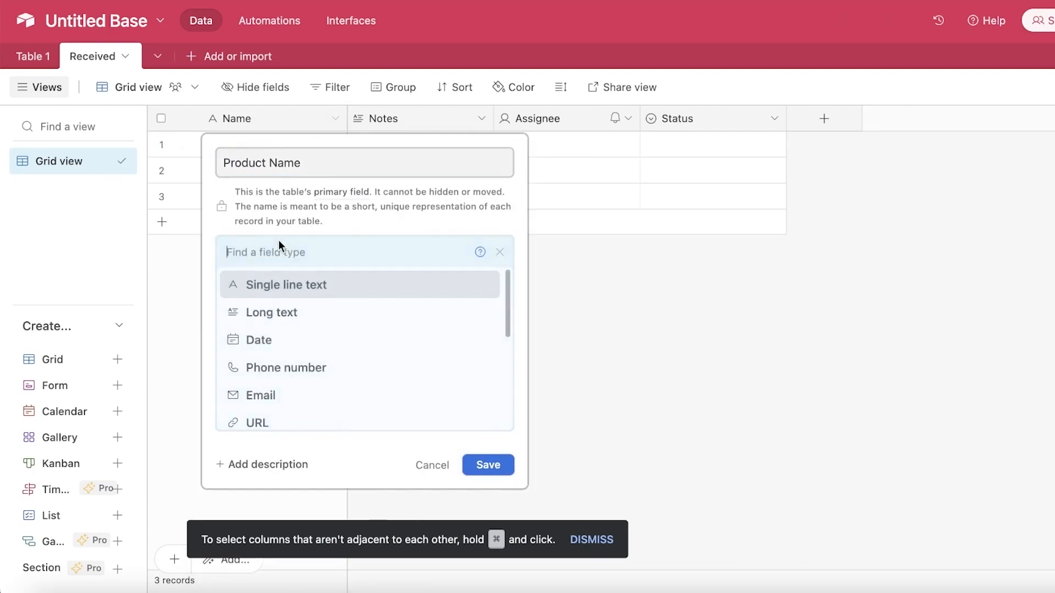
{"action": "scroll", "coordinate": [298, 358], "scroll_direction": "down", "scroll_amount": 2}
{"action": "scroll", "coordinate": [307, 283], "scroll_direction": "down", "scroll_amount": 6}
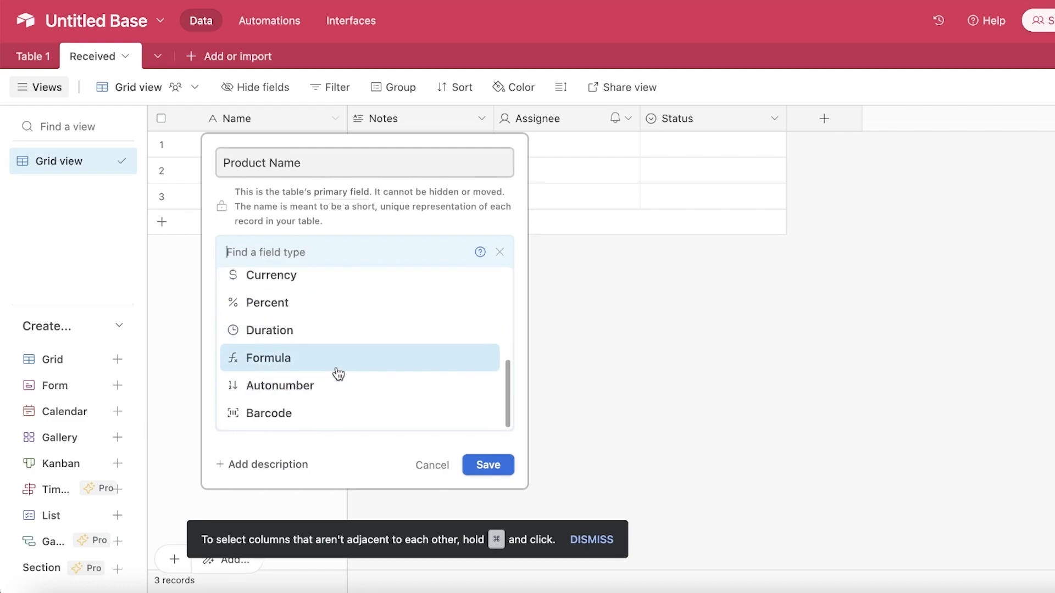
{"action": "scroll", "coordinate": [311, 355], "scroll_direction": "up", "scroll_amount": 5}
{"action": "scroll", "coordinate": [308, 354], "scroll_direction": "up", "scroll_amount": 3}
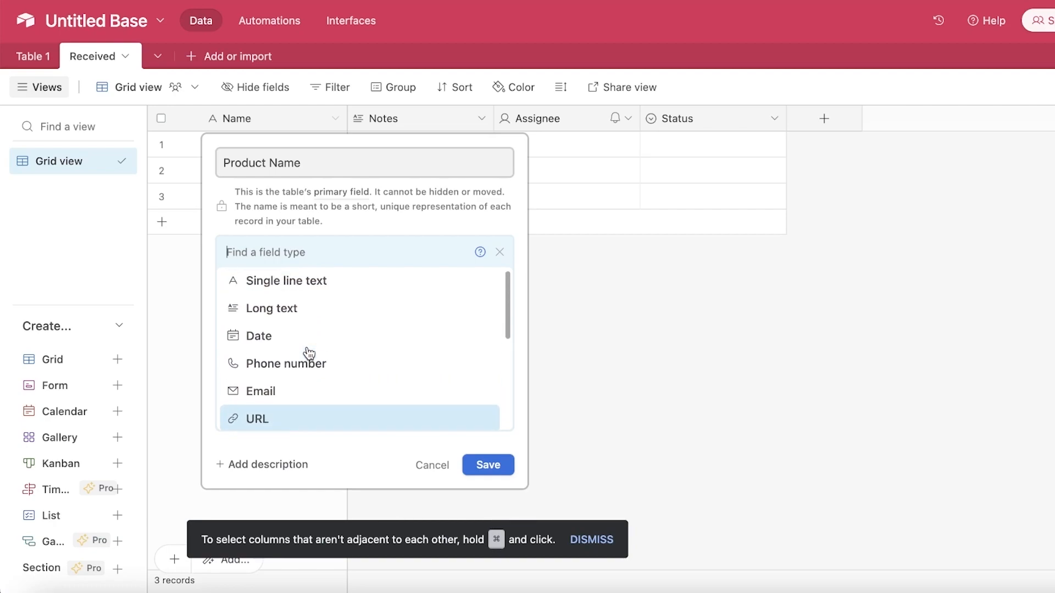
{"action": "scroll", "coordinate": [316, 297], "scroll_direction": "down", "scroll_amount": 1}
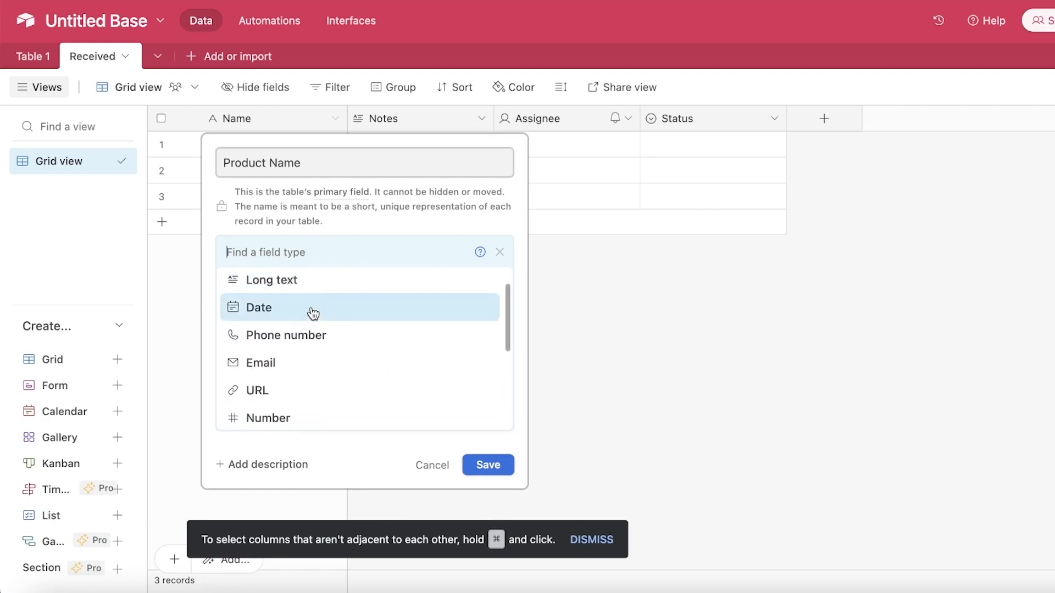
{"action": "scroll", "coordinate": [305, 303], "scroll_direction": "up", "scroll_amount": 1}
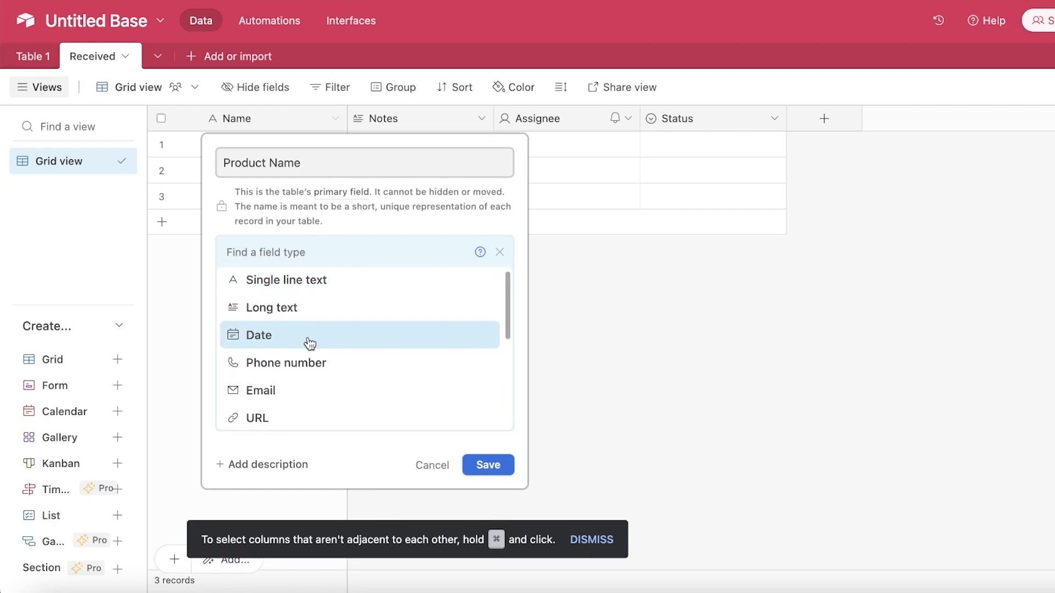
{"action": "scroll", "coordinate": [306, 344], "scroll_direction": "down", "scroll_amount": 6}
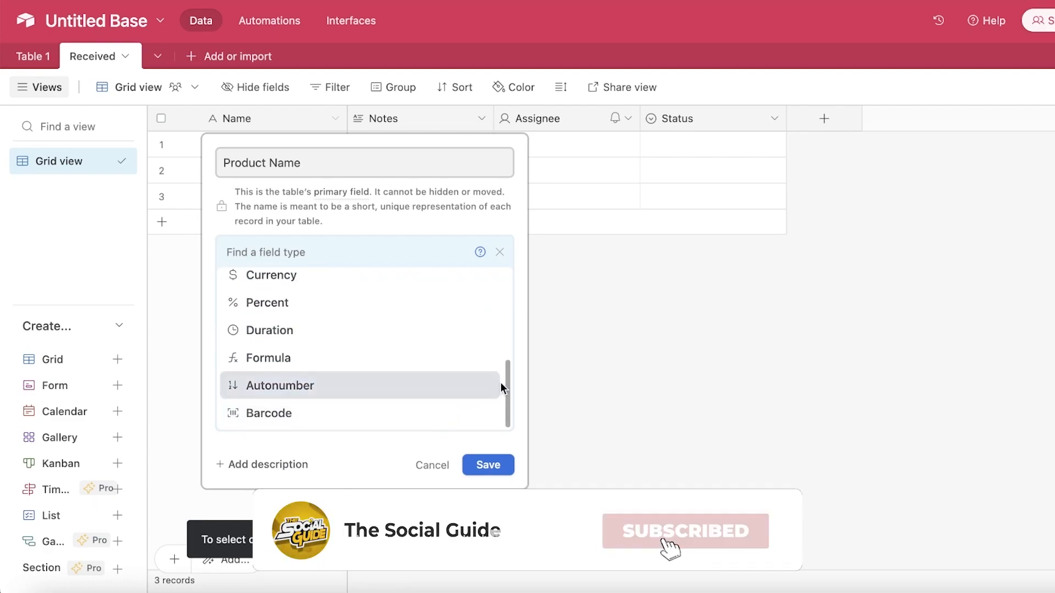
{"action": "left_click_drag", "start_coordinate": [506, 385], "coordinate": [506, 341]}
{"action": "scroll", "coordinate": [287, 325], "scroll_direction": "down", "scroll_amount": 2}
{"action": "scroll", "coordinate": [290, 325], "scroll_direction": "up", "scroll_amount": 3}
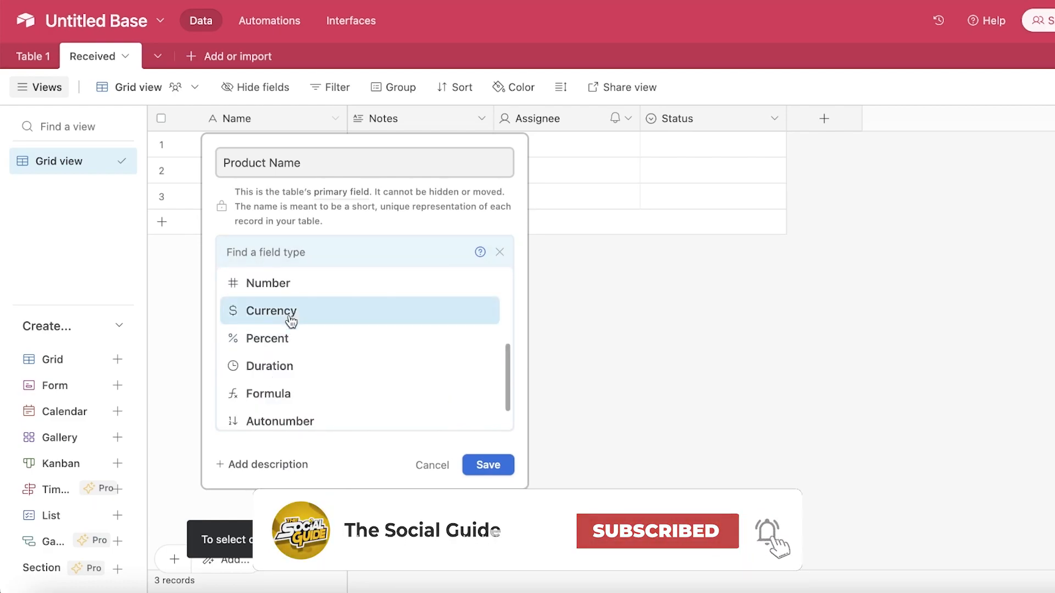
{"action": "left_click", "coordinate": [290, 324]}
{"action": "left_click", "coordinate": [306, 254]}
{"action": "scroll", "coordinate": [282, 357], "scroll_direction": "down", "scroll_amount": 5}
- Examine the list of field types available for the Product Name field in the Received table again
{"action": "left_click", "coordinate": [256, 112]}
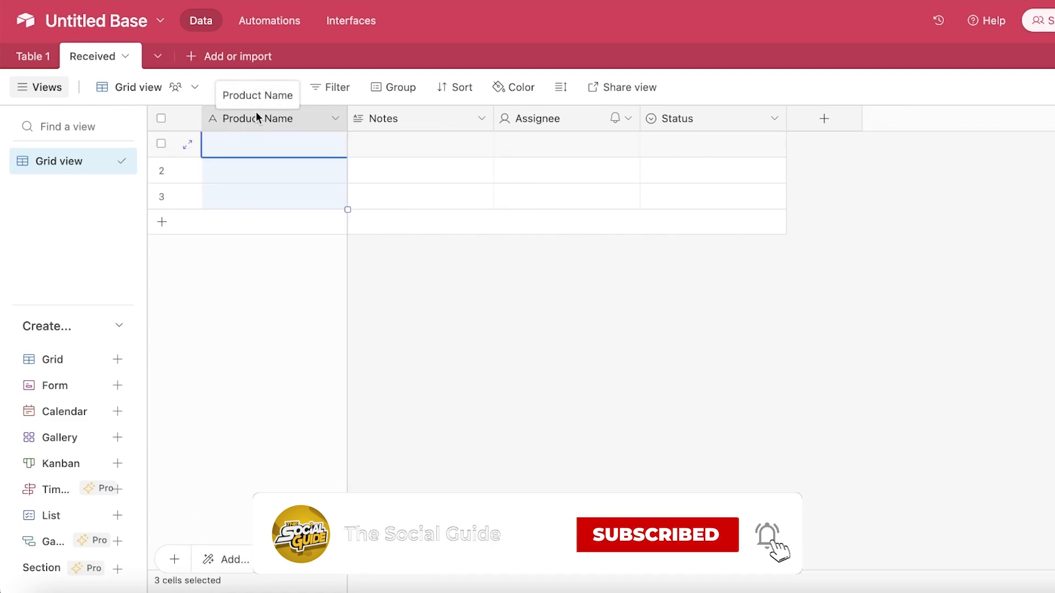
{"action": "left_click", "coordinate": [333, 118]}
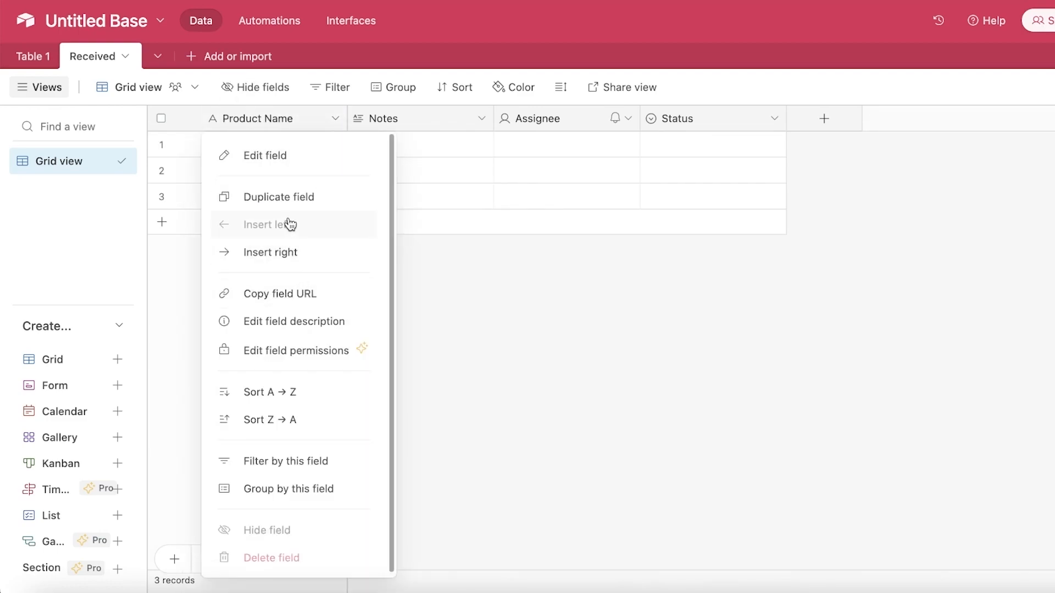
{"action": "left_click", "coordinate": [276, 157]}
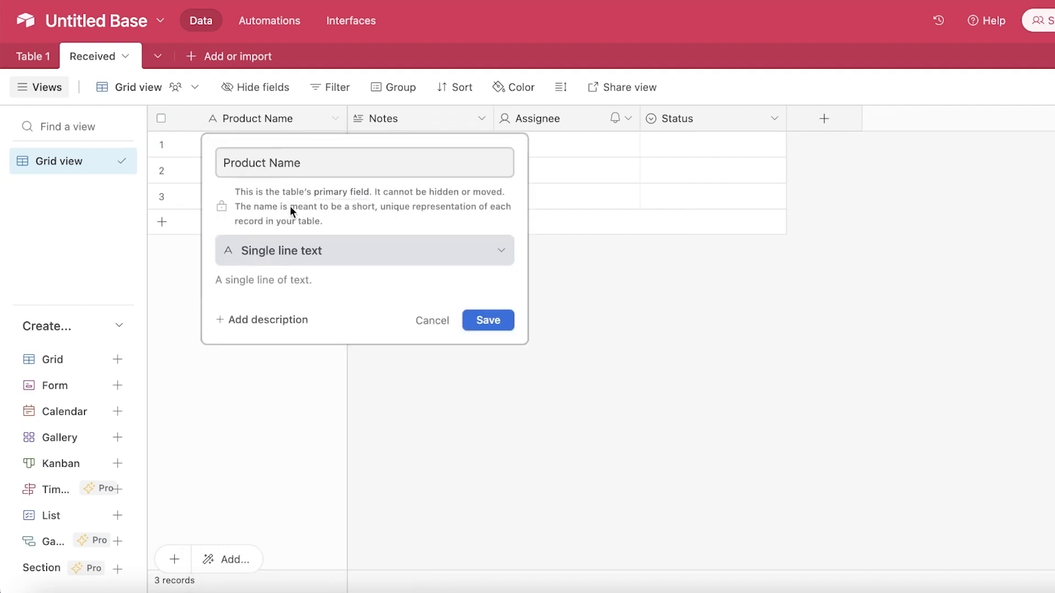
{"action": "left_click", "coordinate": [298, 248]}
{"action": "scroll", "coordinate": [296, 344], "scroll_direction": "down", "scroll_amount": 5}
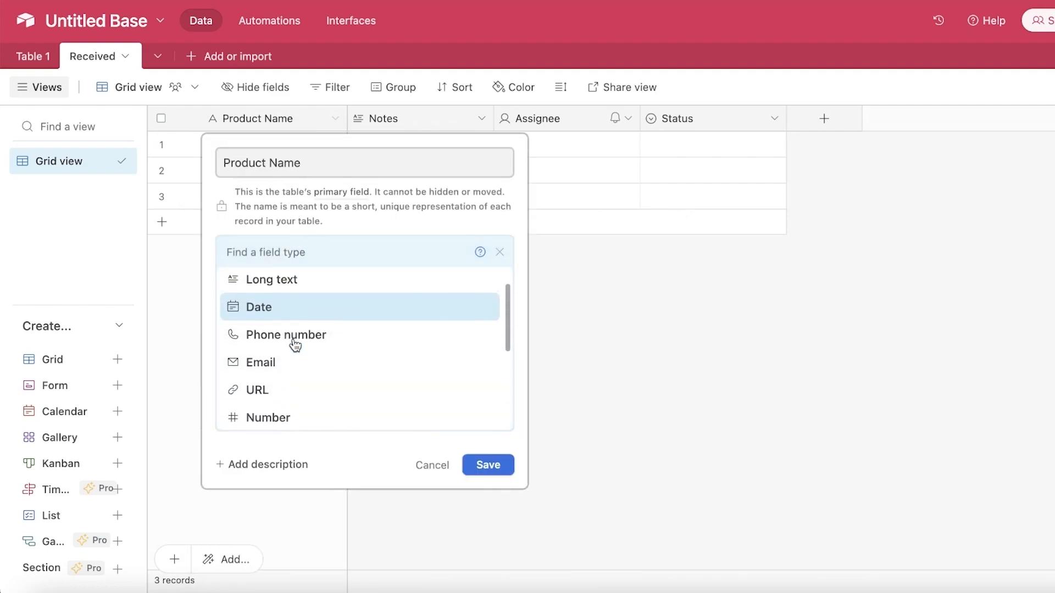
{"action": "scroll", "coordinate": [311, 325], "scroll_direction": "up", "scroll_amount": 5}
{"action": "scroll", "coordinate": [313, 323], "scroll_direction": "down", "scroll_amount": 5}
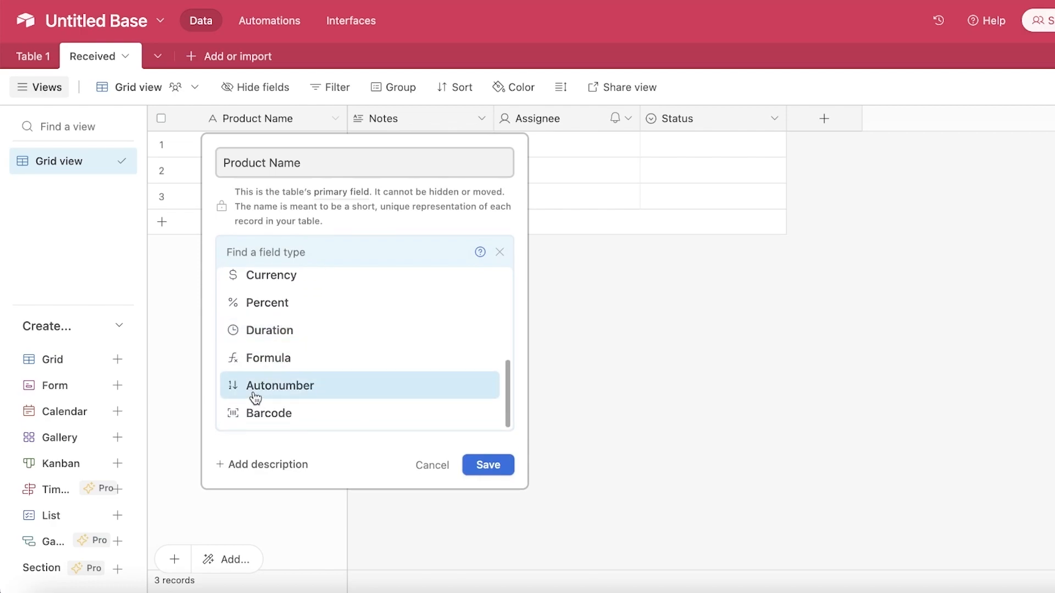
{"action": "scroll", "coordinate": [286, 357], "scroll_direction": "up", "scroll_amount": 5}
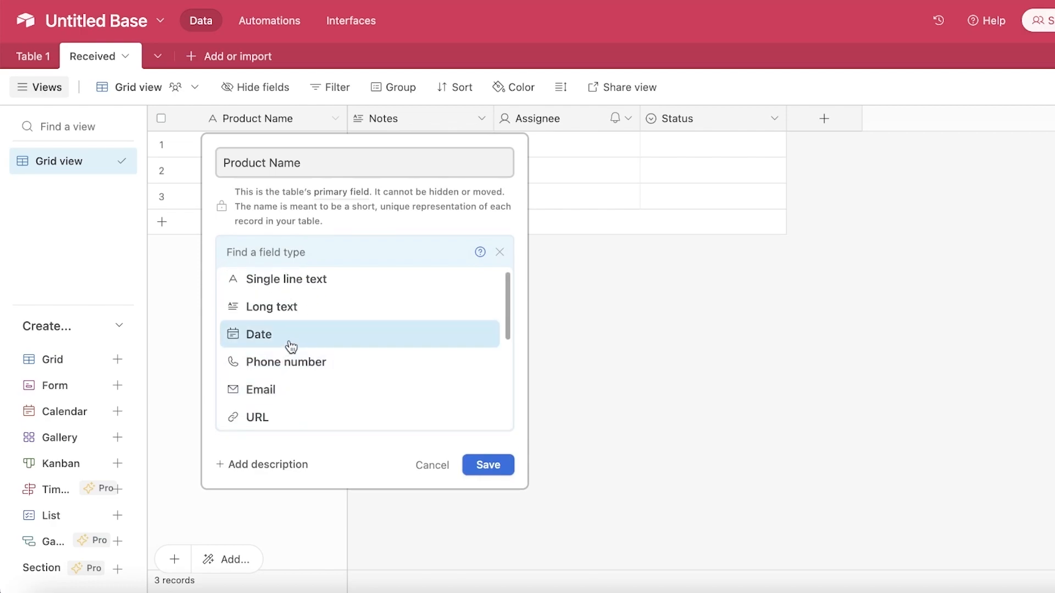
{"action": "left_click", "coordinate": [307, 291]}
{"action": "left_click", "coordinate": [483, 324]}
{"action": "left_click", "coordinate": [255, 122]}
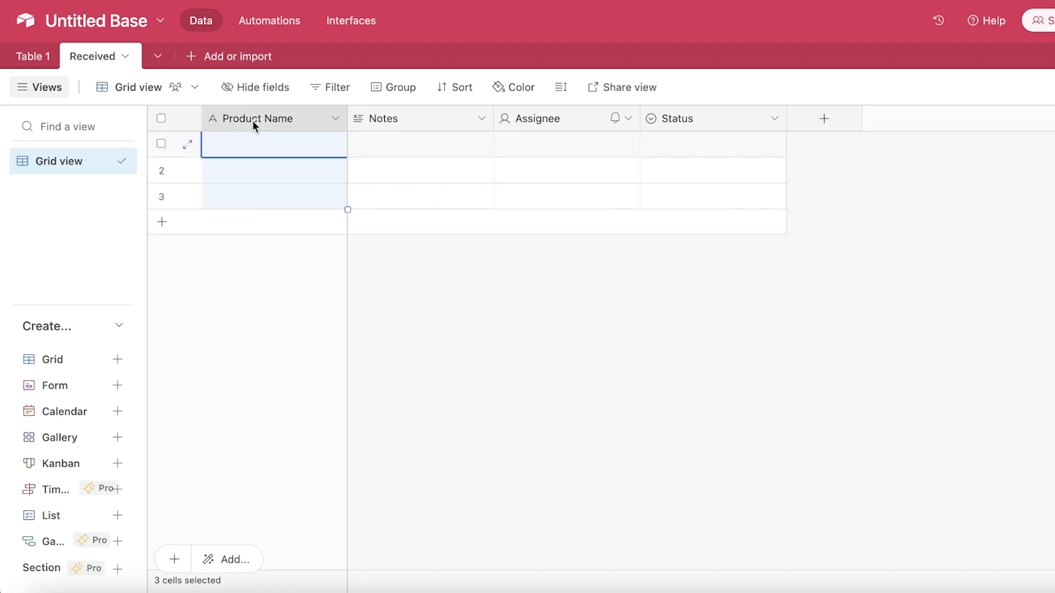
{"action": "left_click", "coordinate": [331, 118]}
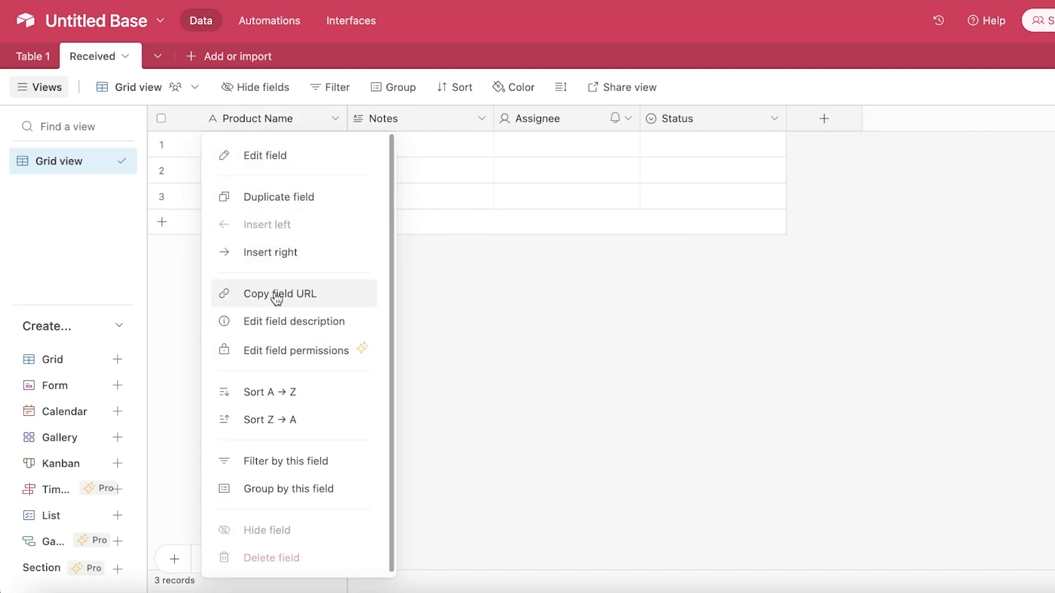
{"action": "left_click", "coordinate": [385, 242]}
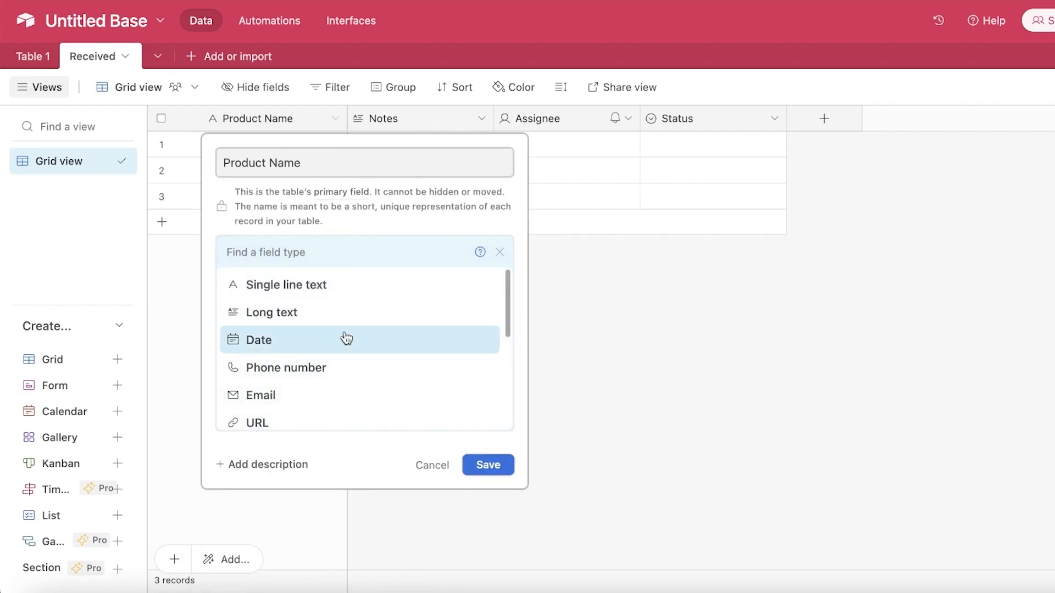
{"action": "scroll", "coordinate": [346, 340], "scroll_direction": "down", "scroll_amount": 1}
{"action": "left_click", "coordinate": [429, 463]}
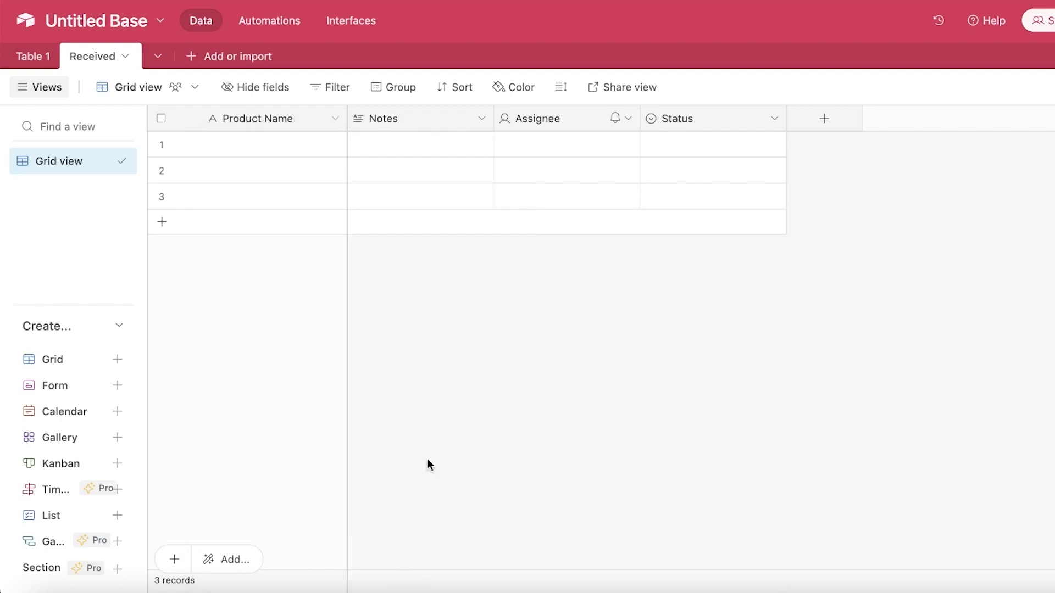
- Narrow the Product Name column and check whether the field can be hidden
{"action": "left_click", "coordinate": [421, 119]}
{"action": "left_click", "coordinate": [476, 117]}
{"action": "left_click", "coordinate": [301, 117]}
{"action": "left_click_drag", "start_coordinate": [344, 117], "coordinate": [224, 114]}
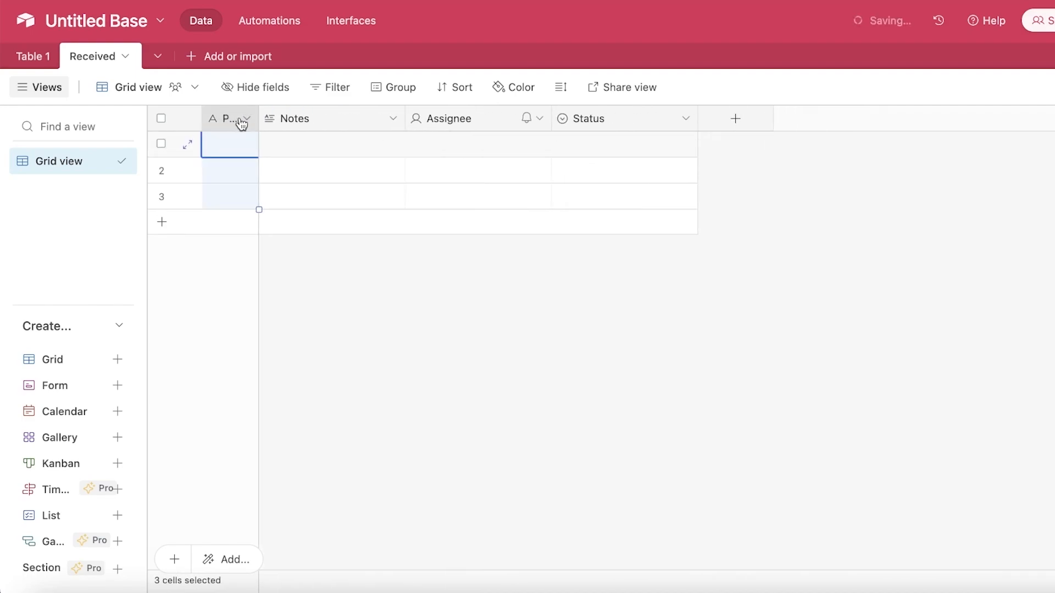
{"action": "left_click", "coordinate": [246, 118]}
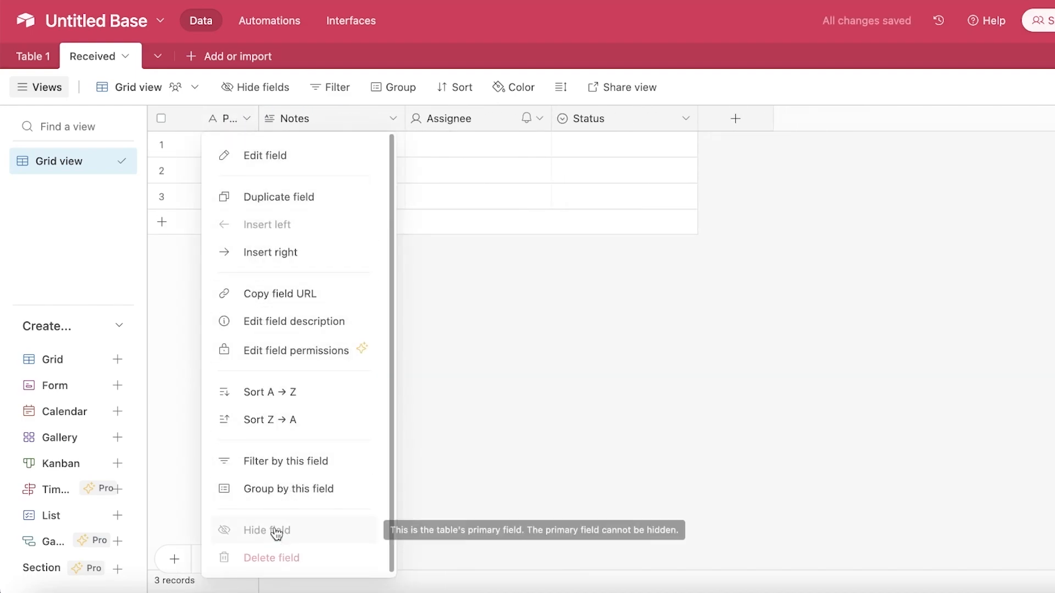
{"action": "left_click", "coordinate": [243, 119]}
{"action": "left_click", "coordinate": [243, 120]}
- Examine the field types offered for the second column, Notes, in the Received table
{"action": "left_click", "coordinate": [370, 123]}
{"action": "left_click", "coordinate": [392, 119]}
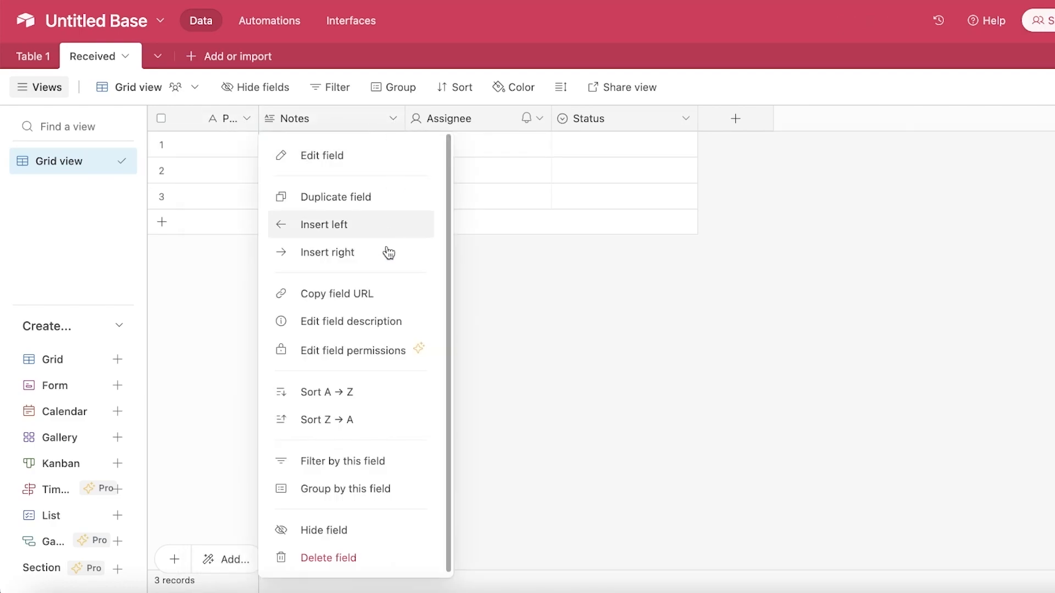
{"action": "left_click", "coordinate": [339, 160]}
{"action": "left_click", "coordinate": [339, 160]}
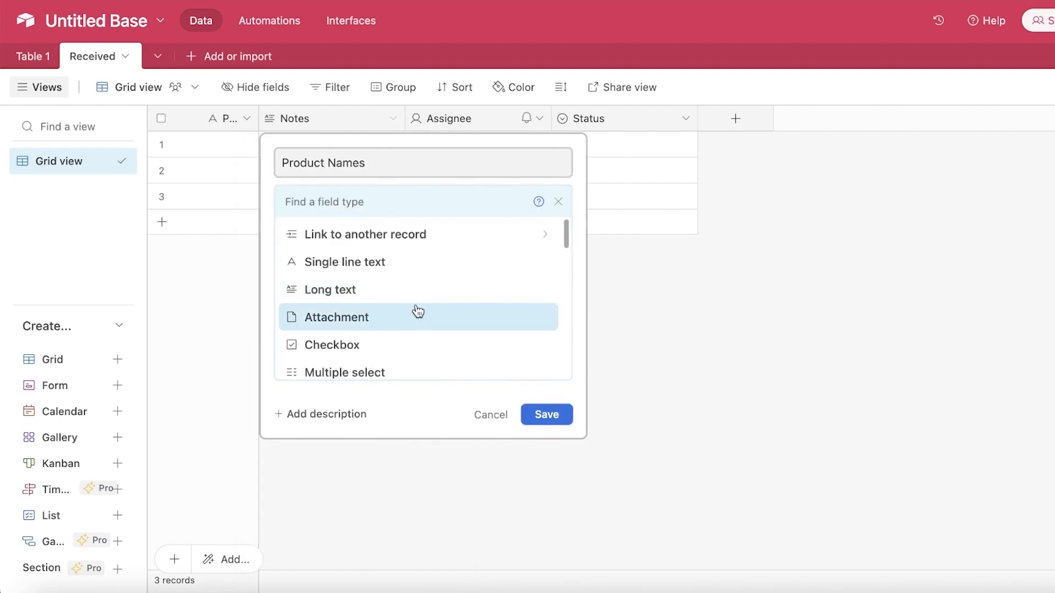
{"action": "scroll", "coordinate": [417, 311], "scroll_direction": "down", "scroll_amount": 10}
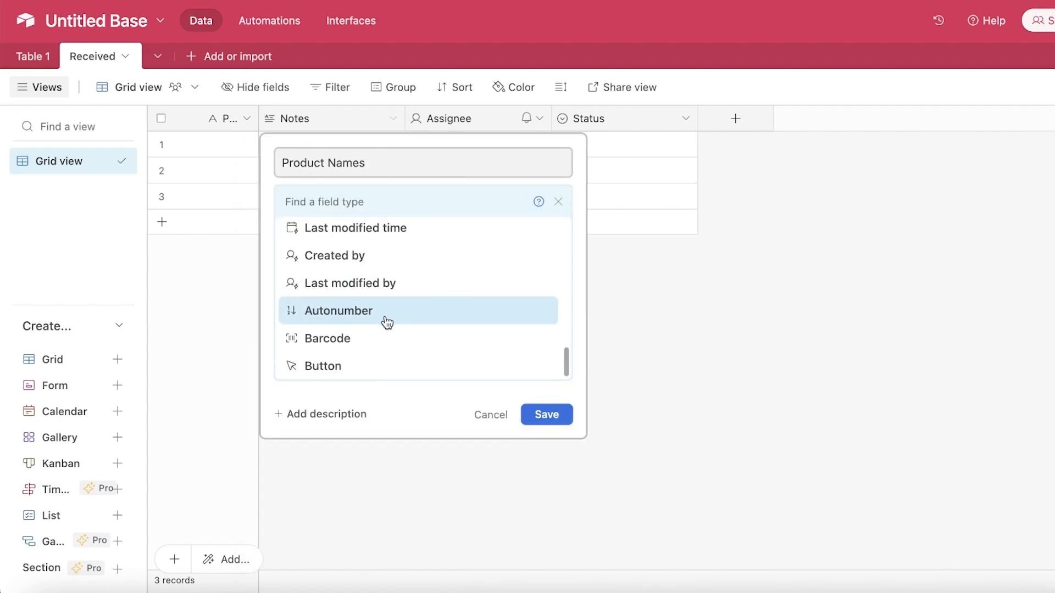
{"action": "scroll", "coordinate": [352, 333], "scroll_direction": "up", "scroll_amount": 5}
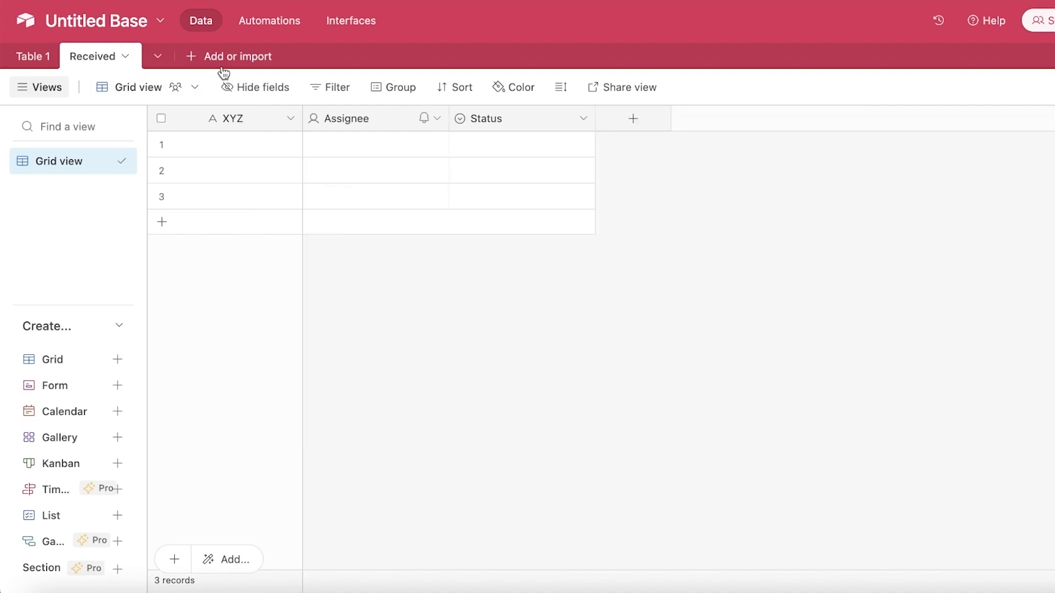
- Examine the field types available for the primary field XYZ, leaving the field as it is
{"action": "left_click", "coordinate": [278, 123]}
{"action": "left_click", "coordinate": [290, 119]}
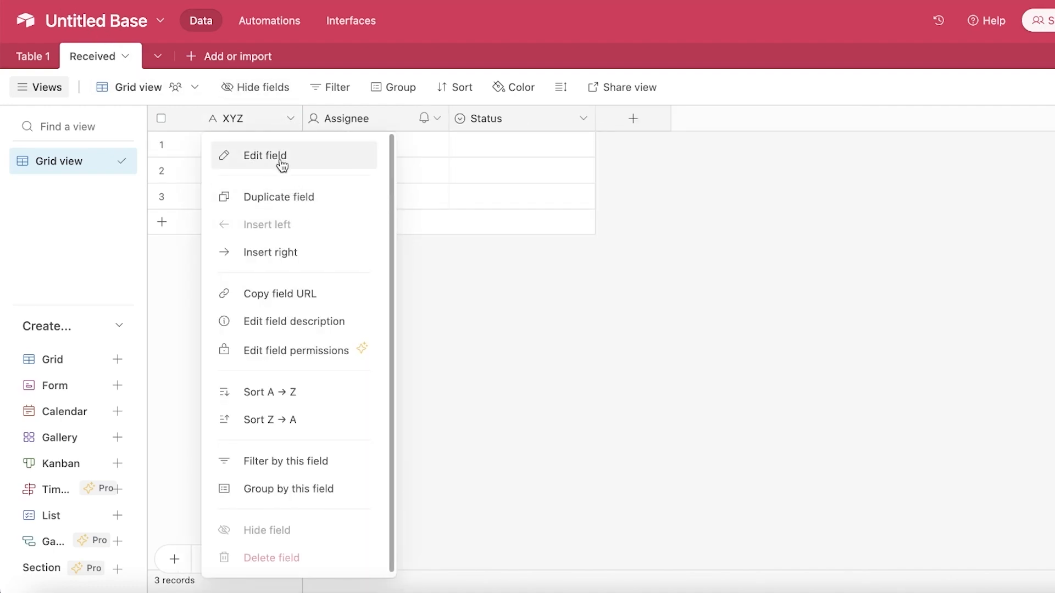
{"action": "left_click", "coordinate": [283, 168]}
{"action": "left_click", "coordinate": [297, 242]}
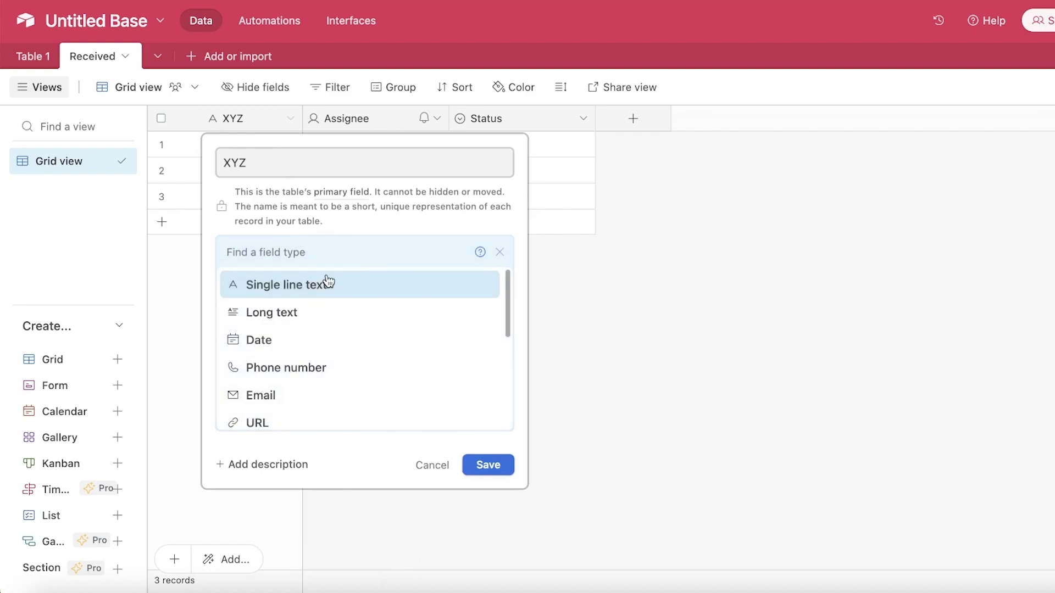
{"action": "scroll", "coordinate": [435, 306], "scroll_direction": "down", "scroll_amount": 5}
{"action": "left_click", "coordinate": [570, 228]}
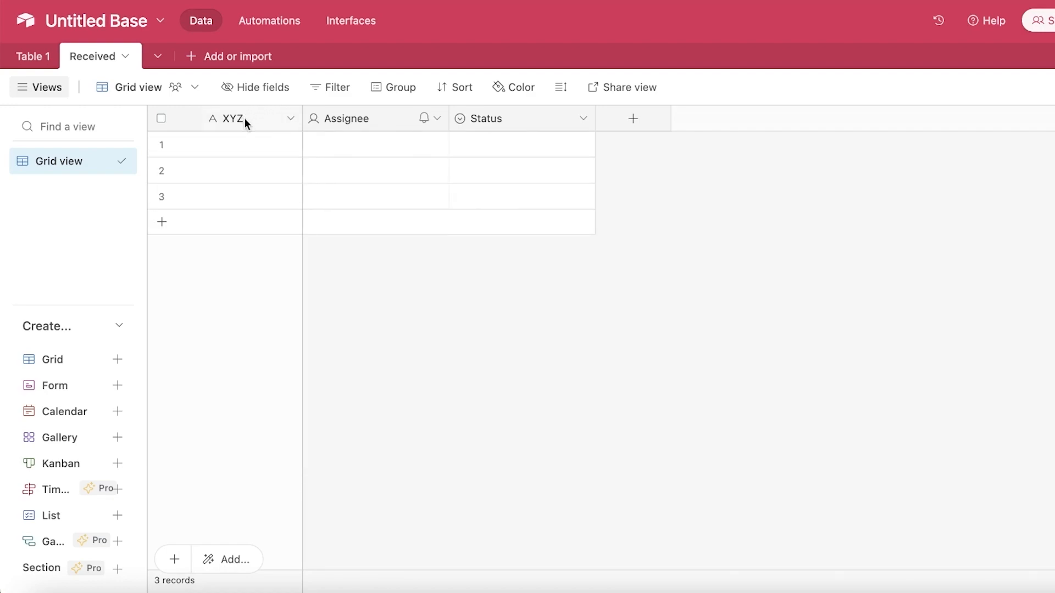
- Narrow the XYZ column slightly and check which fields can be hidden in the grid view
{"action": "left_click_drag", "start_coordinate": [301, 116], "coordinate": [295, 116]}
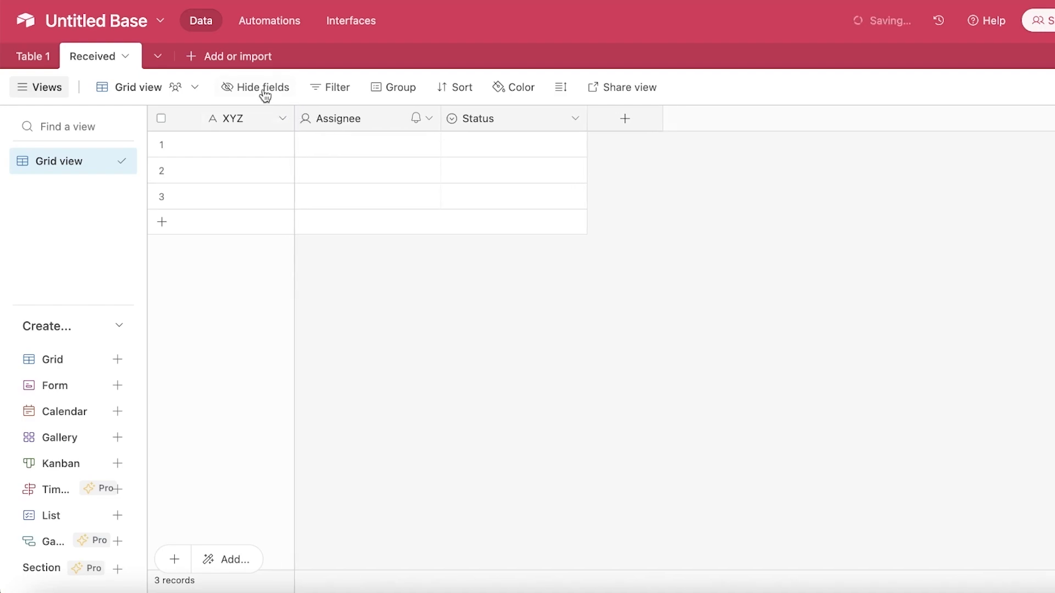
{"action": "left_click", "coordinate": [263, 89]}
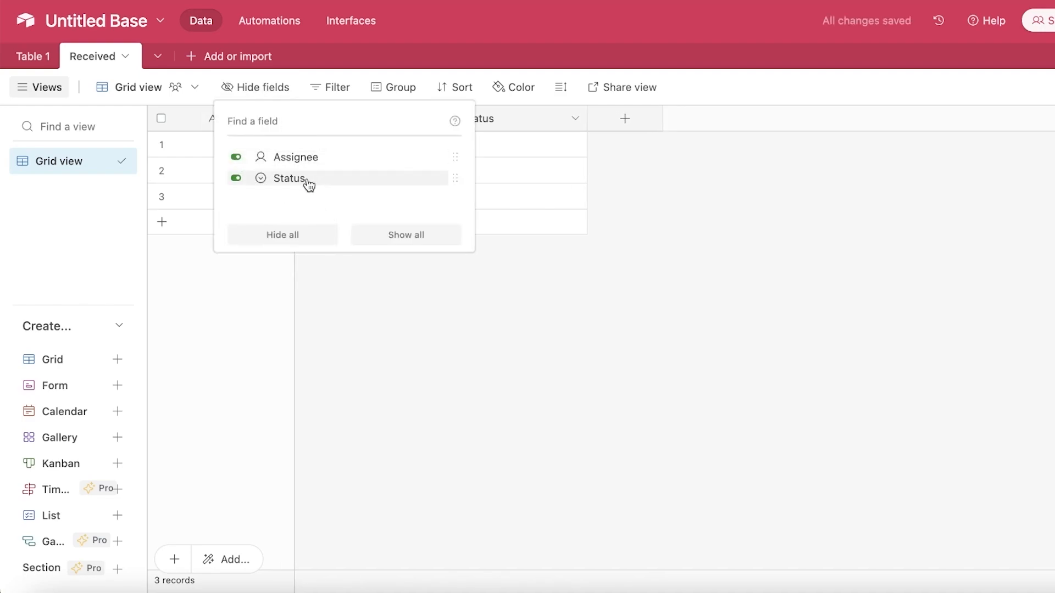
{"action": "left_click", "coordinate": [231, 87]}
{"action": "left_click", "coordinate": [231, 87]}
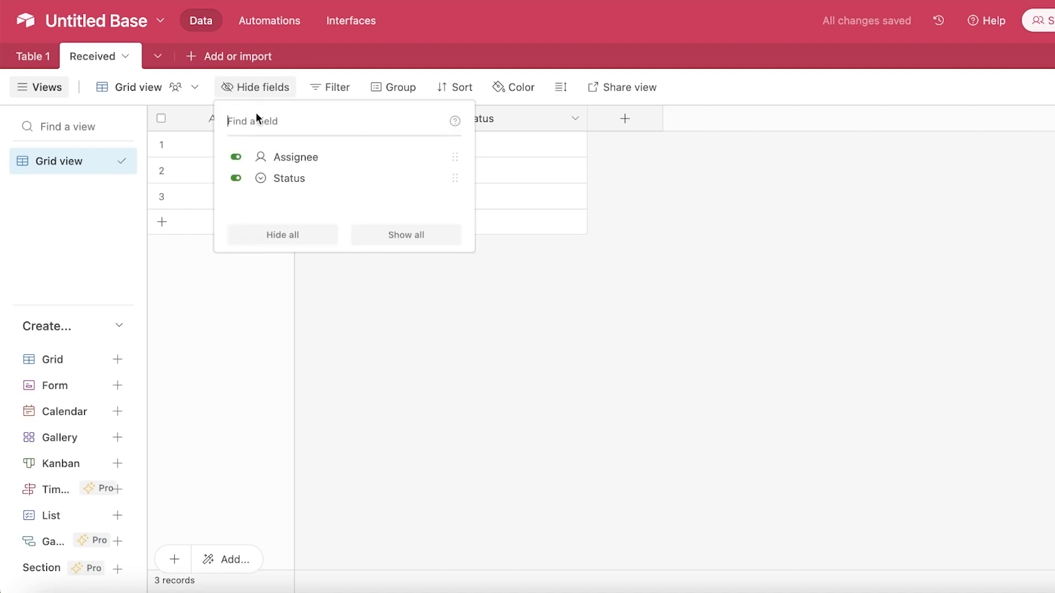
{"action": "left_click", "coordinate": [631, 245]}
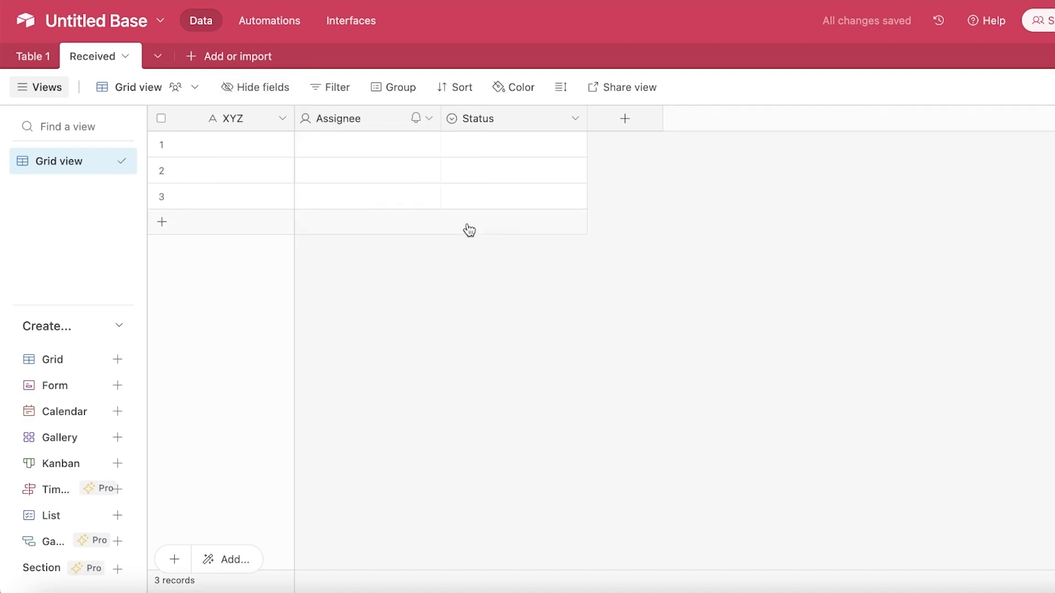
- Delete the Assignee and Status fields from the Received table
{"action": "left_click", "coordinate": [323, 121]}
{"action": "left_click", "coordinate": [429, 119]}
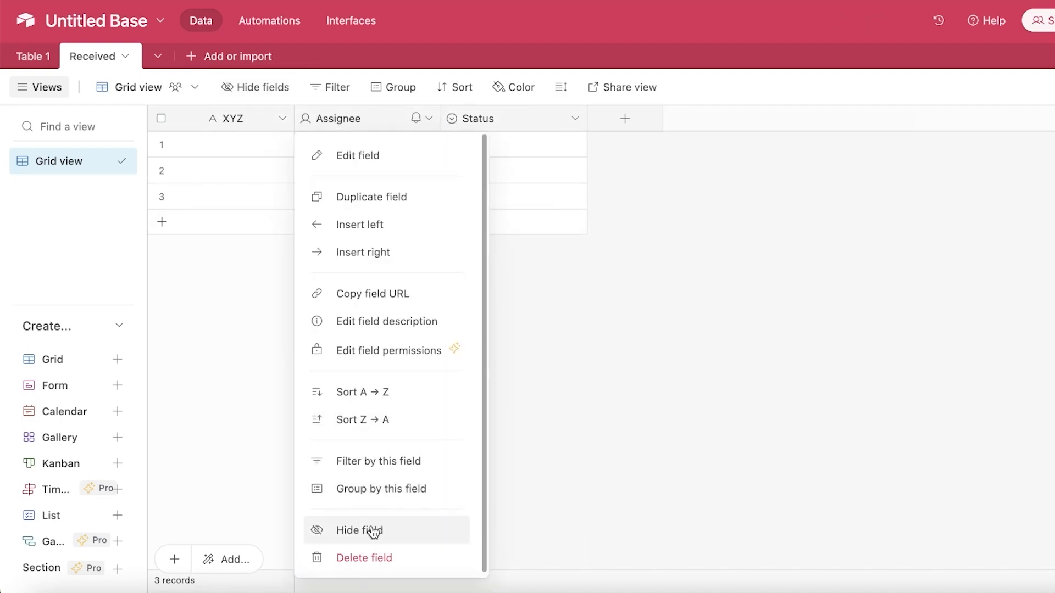
{"action": "left_click", "coordinate": [364, 558]}
{"action": "left_click", "coordinate": [429, 118]}
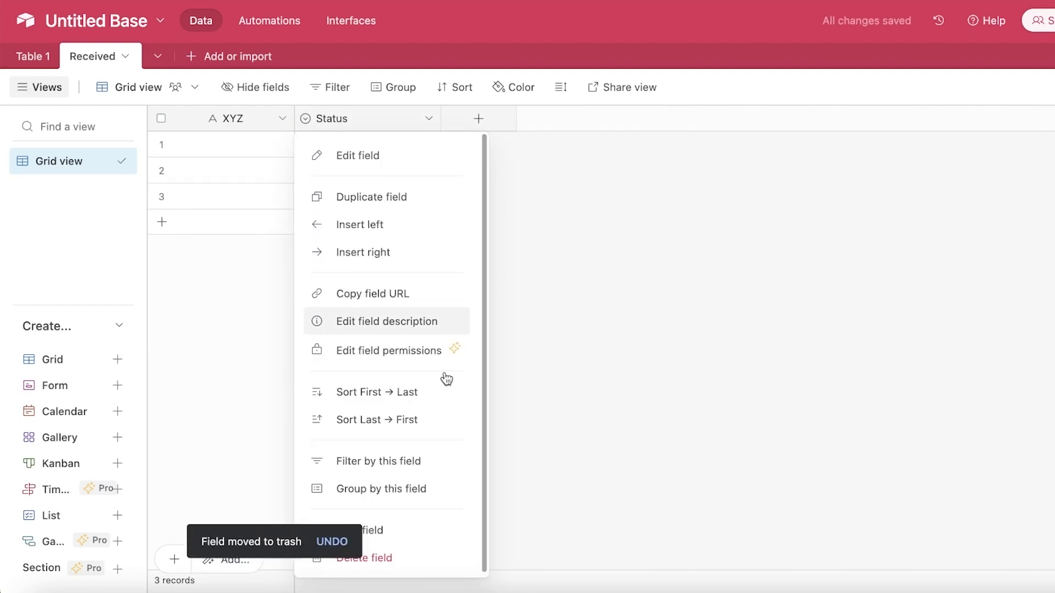
{"action": "left_click", "coordinate": [364, 558]}
- Add a field named Product Name to the Received table that links to records in Table 1
{"action": "left_click", "coordinate": [336, 119]}
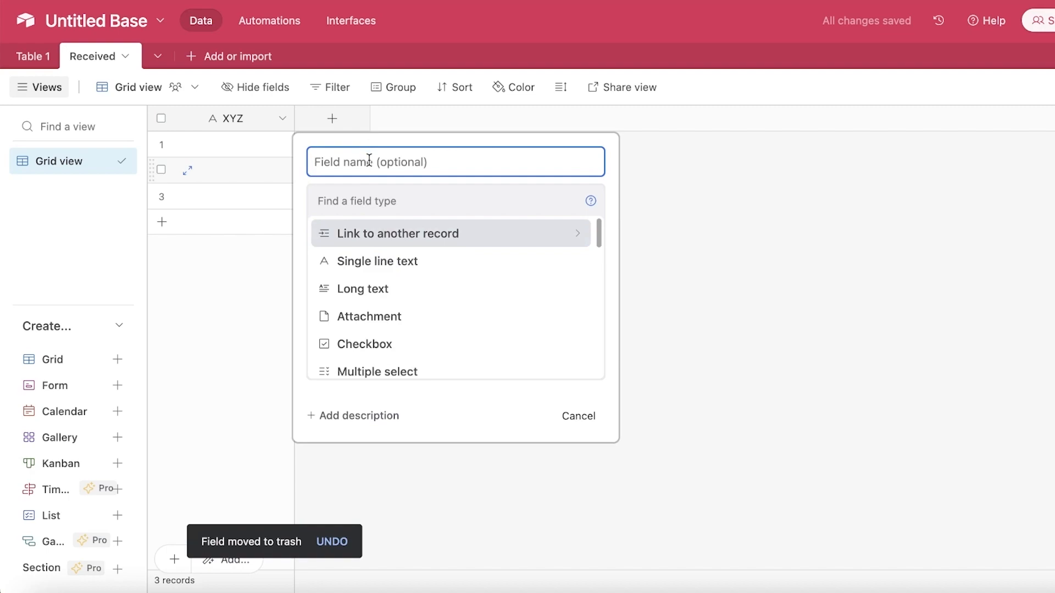
{"action": "type", "text": "Product Name"}
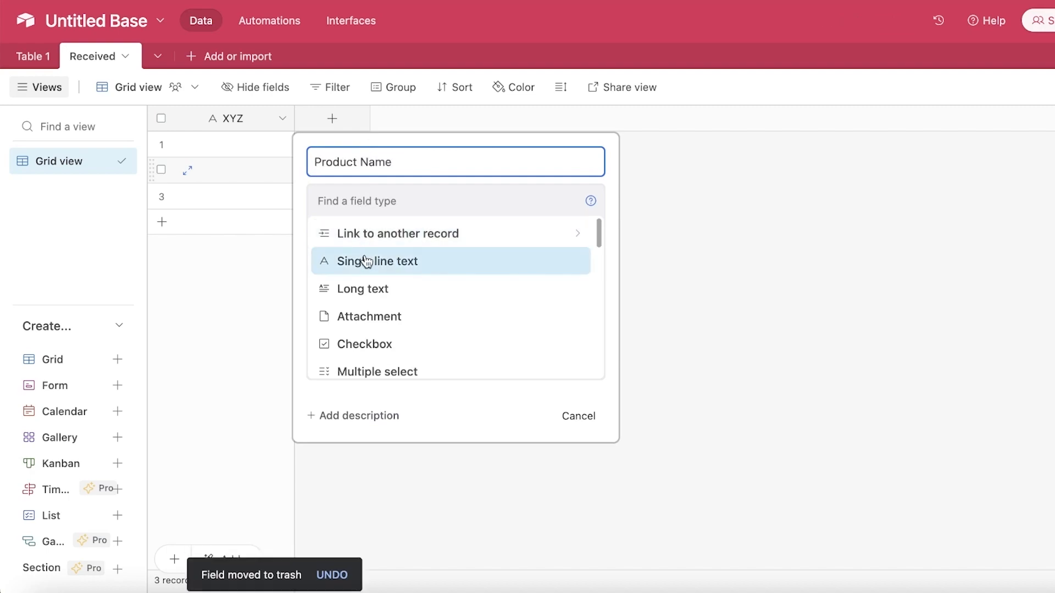
{"action": "left_click", "coordinate": [368, 236]}
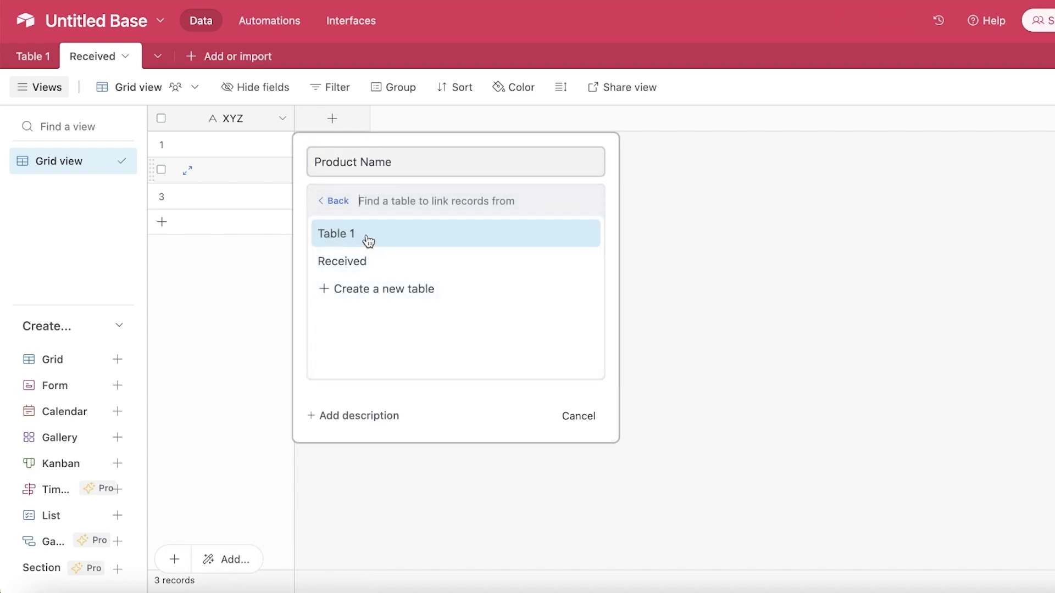
{"action": "left_click", "coordinate": [370, 237]}
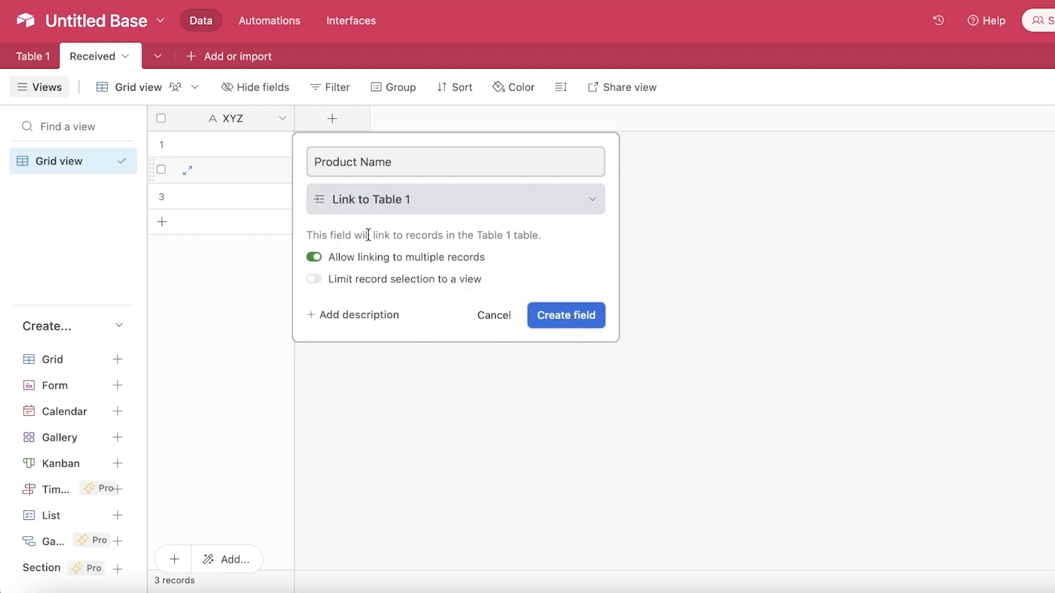
{"action": "left_click", "coordinate": [575, 313]}
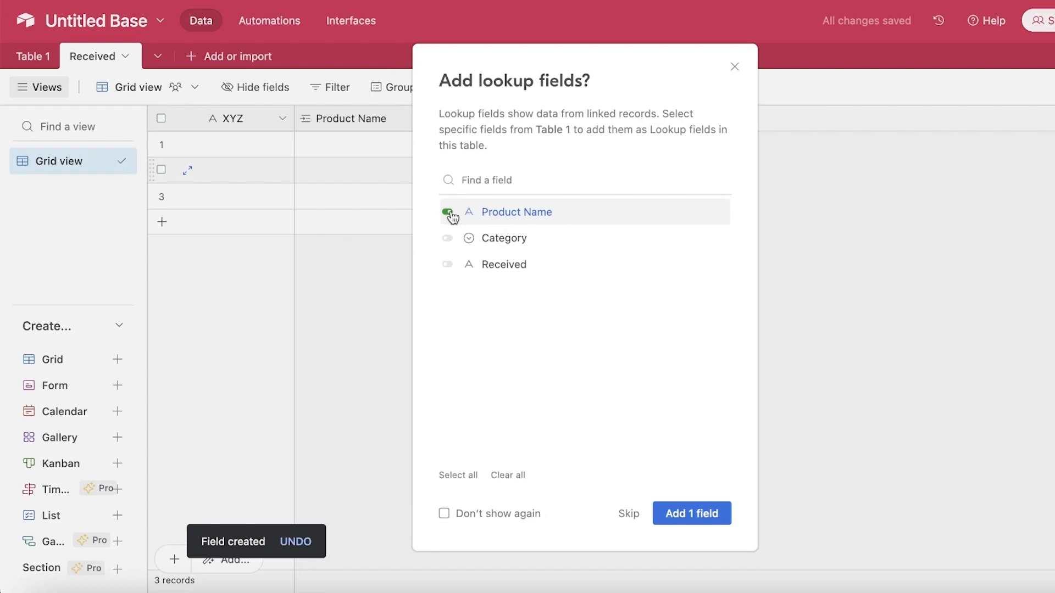
- Add a lookup field for Table 1's Product Name only, leaving Category and Received out
{"action": "left_click", "coordinate": [449, 239]}
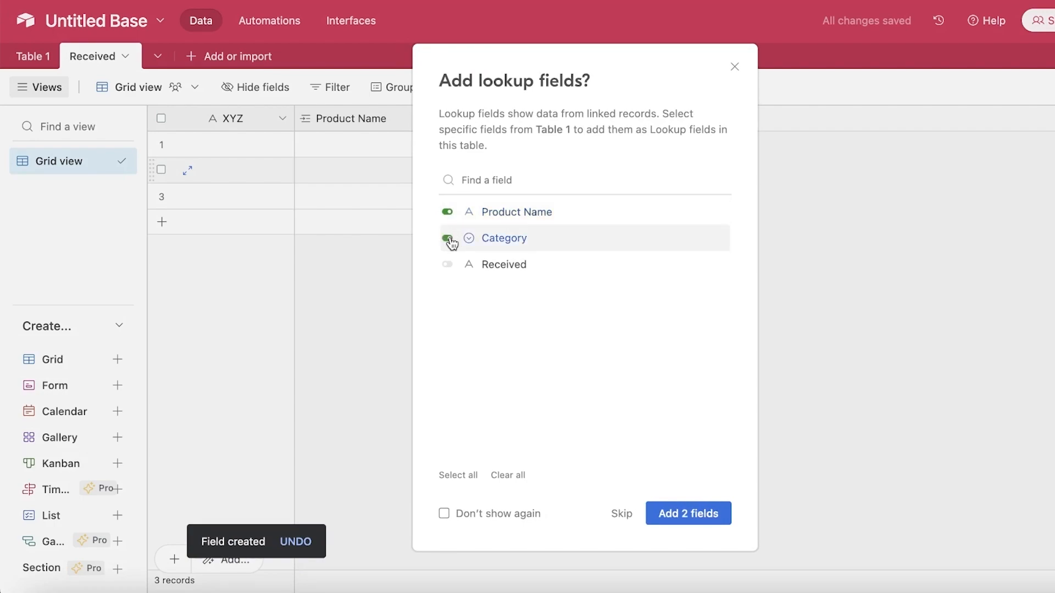
{"action": "left_click", "coordinate": [448, 239]}
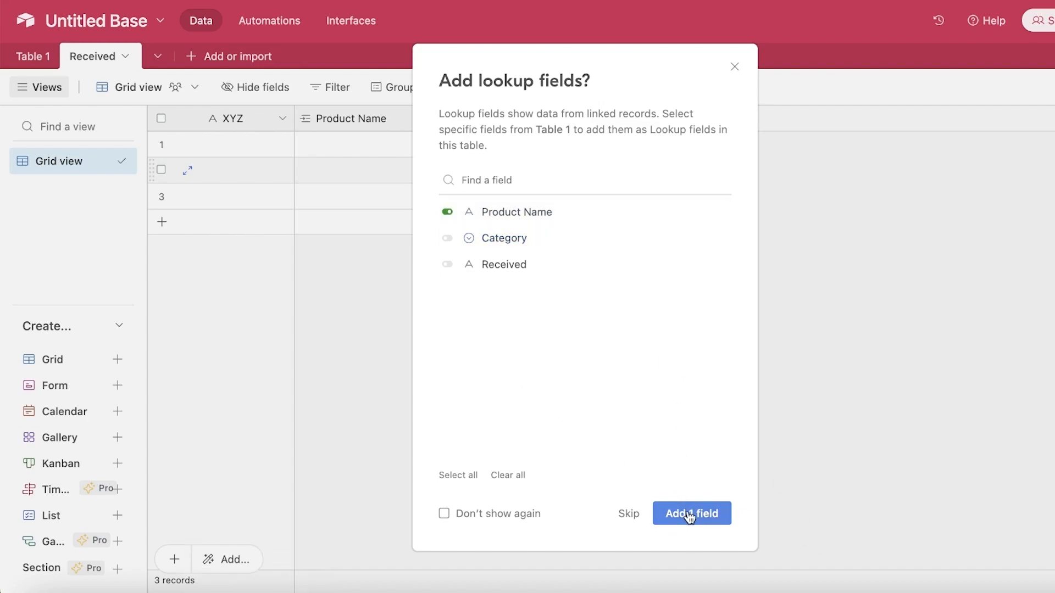
{"action": "left_click", "coordinate": [689, 515]}
{"action": "left_click", "coordinate": [541, 154]}
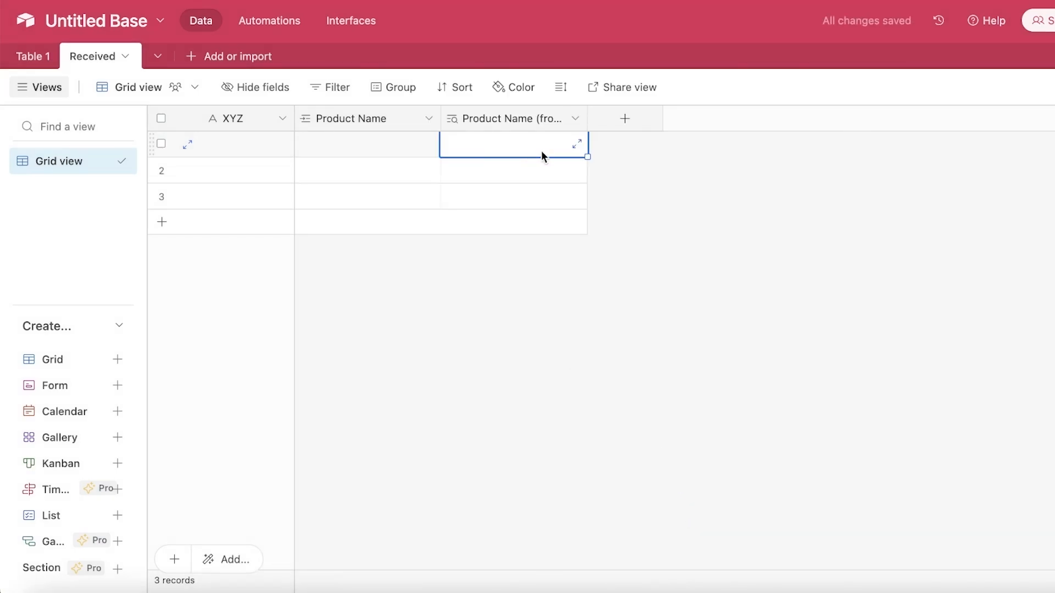
{"action": "left_click", "coordinate": [539, 120]}
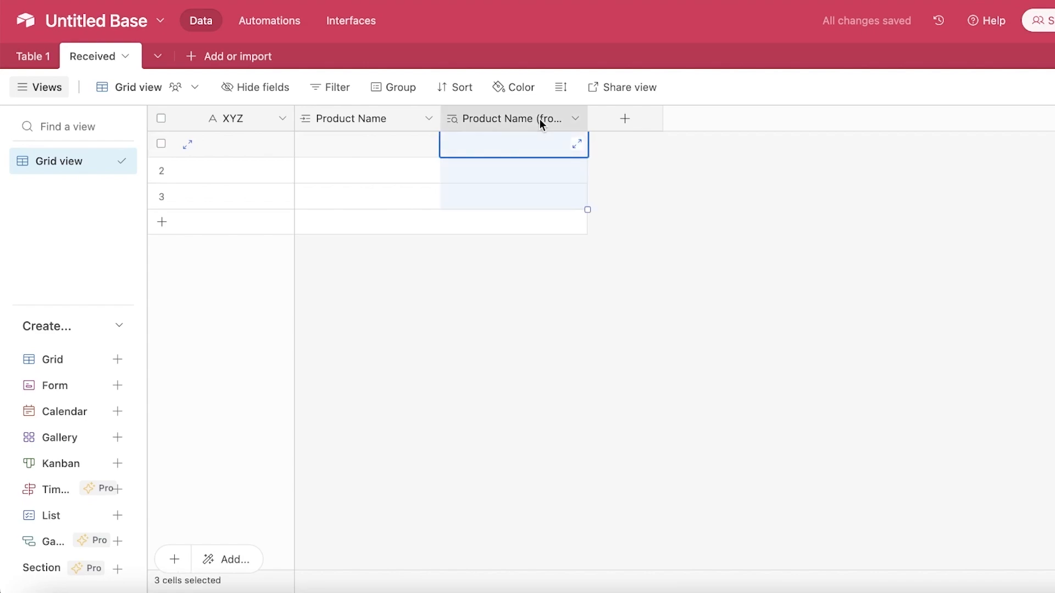
- Link the first Received record to the Tshirt product in the Product Name field
{"action": "left_click", "coordinate": [351, 146]}
{"action": "left_click", "coordinate": [305, 144]}
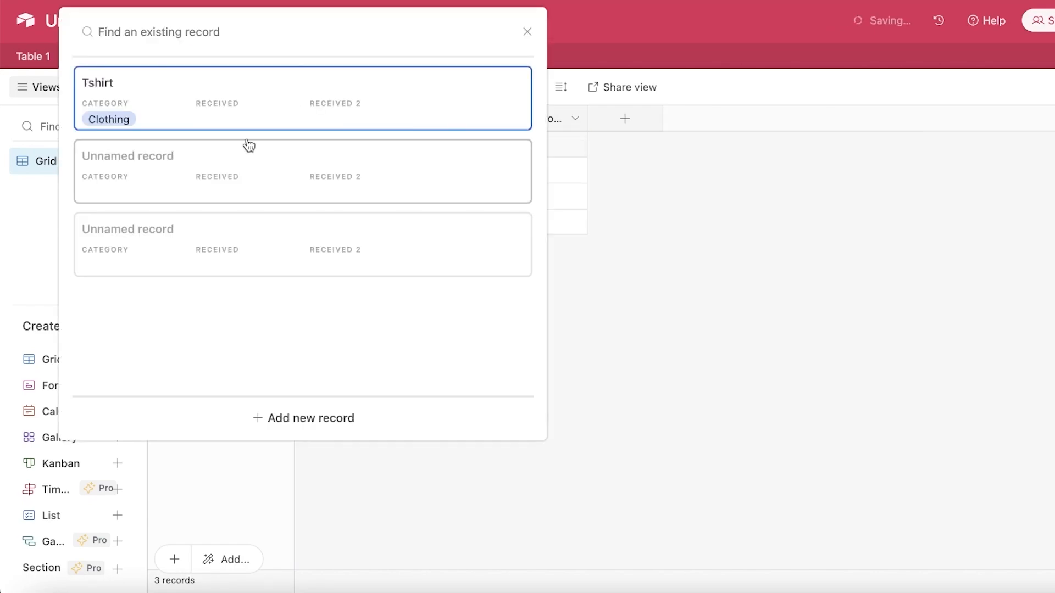
{"action": "left_click", "coordinate": [291, 108]}
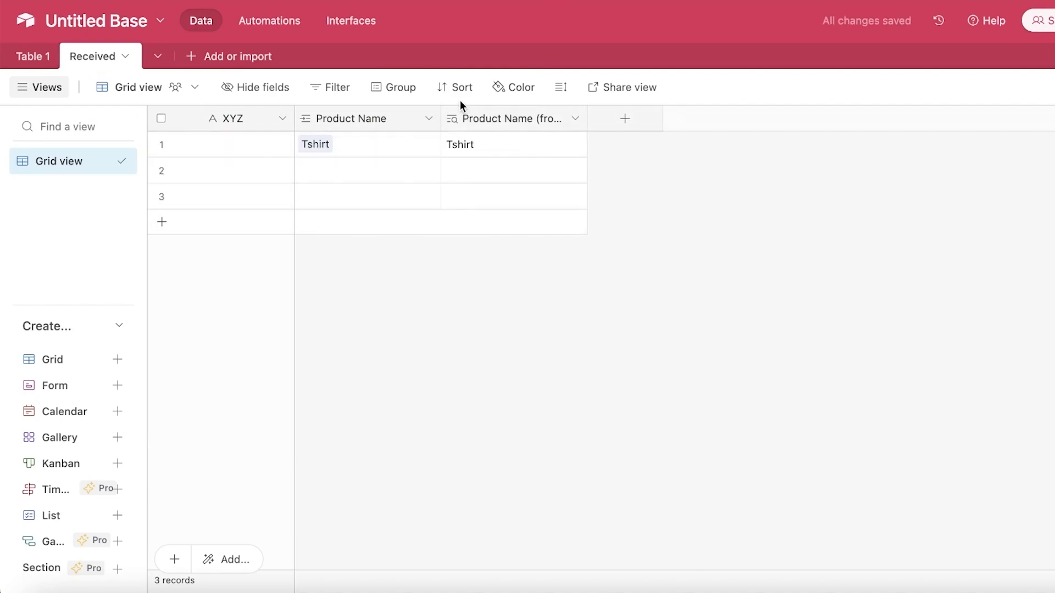
- Hide the linked Product Name field so only its lookup field remains in the grid
{"action": "left_click", "coordinate": [429, 118]}
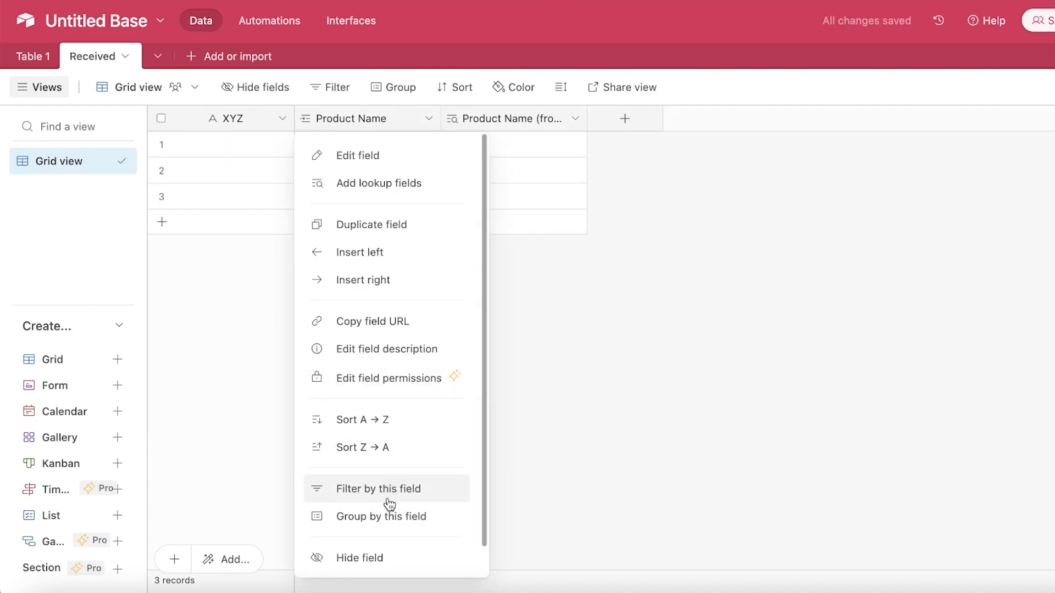
{"action": "left_click", "coordinate": [360, 558]}
{"action": "left_click", "coordinate": [283, 119]}
{"action": "left_click", "coordinate": [568, 377]}
- Create a Count field named Quantity that counts the records linked through Product Name
{"action": "left_click", "coordinate": [465, 119]}
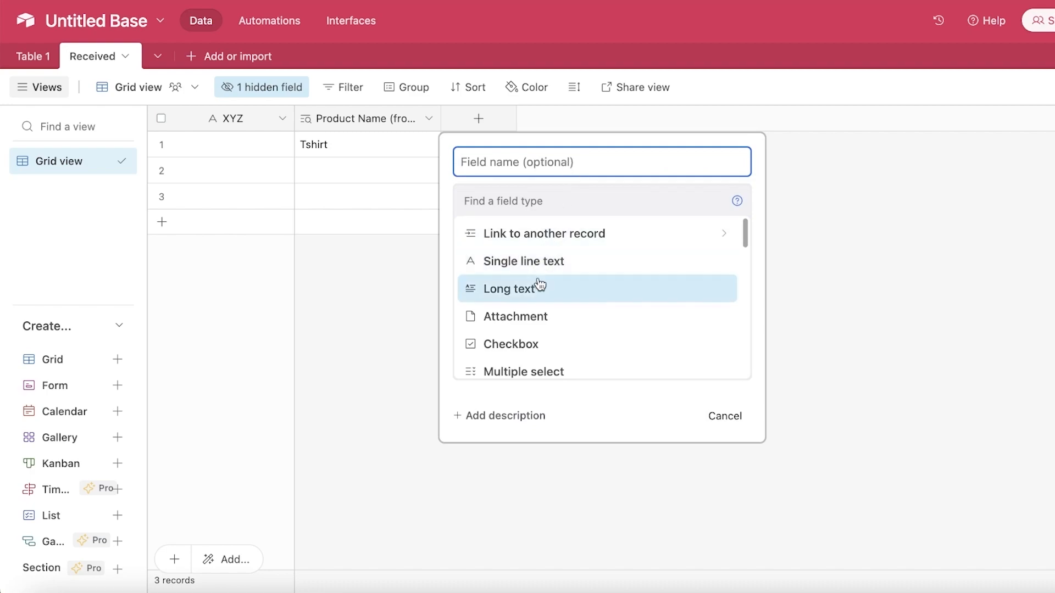
{"action": "scroll", "coordinate": [537, 320], "scroll_direction": "down", "scroll_amount": 8}
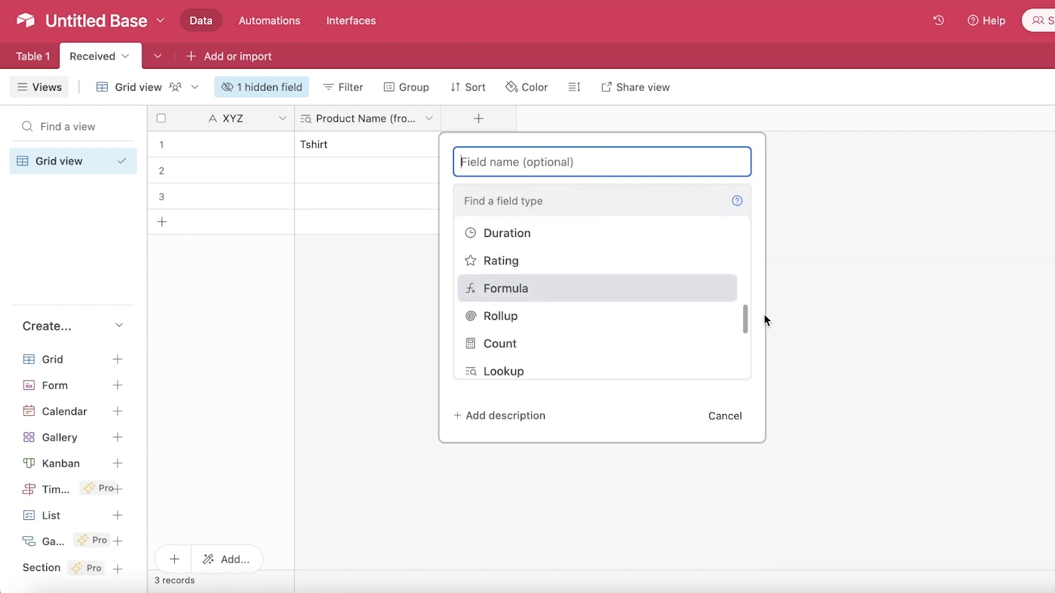
{"action": "mouse_move", "coordinate": [751, 314]}
{"action": "left_mouse_down"}
{"action": "mouse_move", "coordinate": [759, 368]}
{"action": "mouse_move", "coordinate": [740, 321]}
{"action": "left_mouse_up"}
{"action": "left_click", "coordinate": [511, 312]}
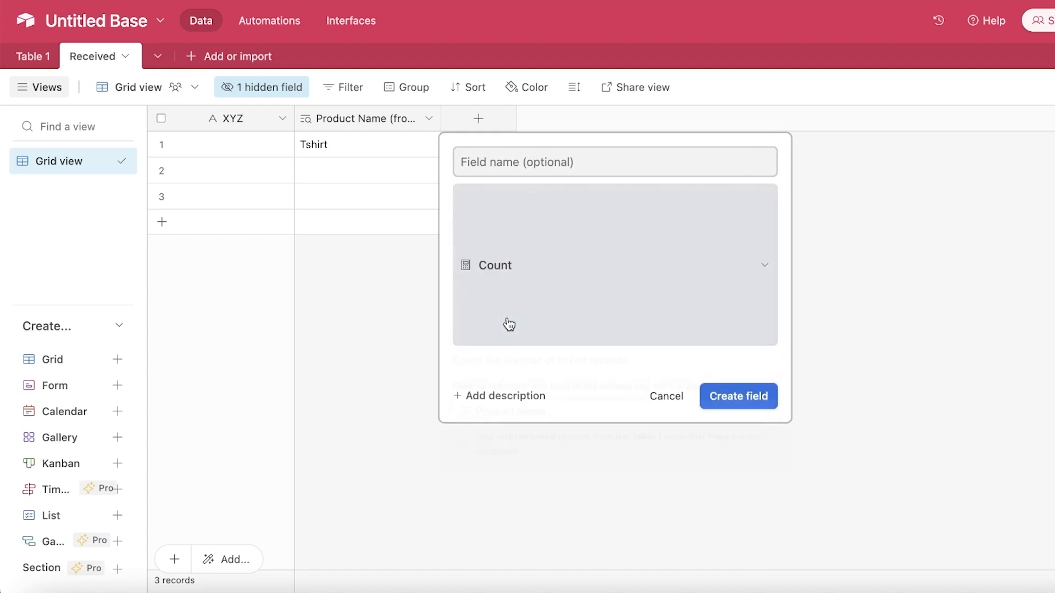
{"action": "left_click", "coordinate": [571, 162]}
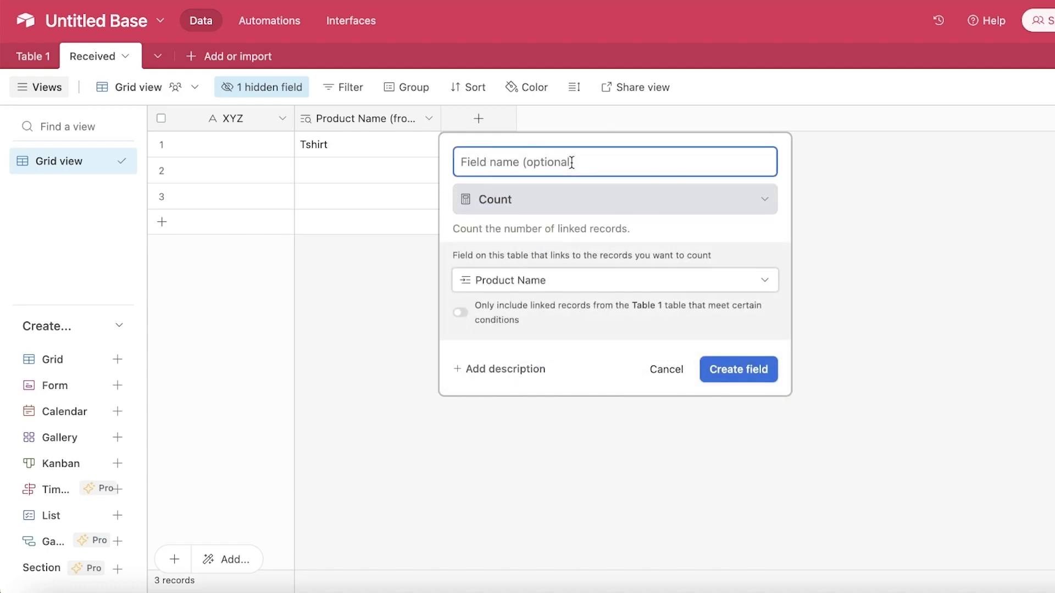
{"action": "type", "text": "Quantity"}
{"action": "key", "text": "Return"}
{"action": "left_click", "coordinate": [524, 142]}
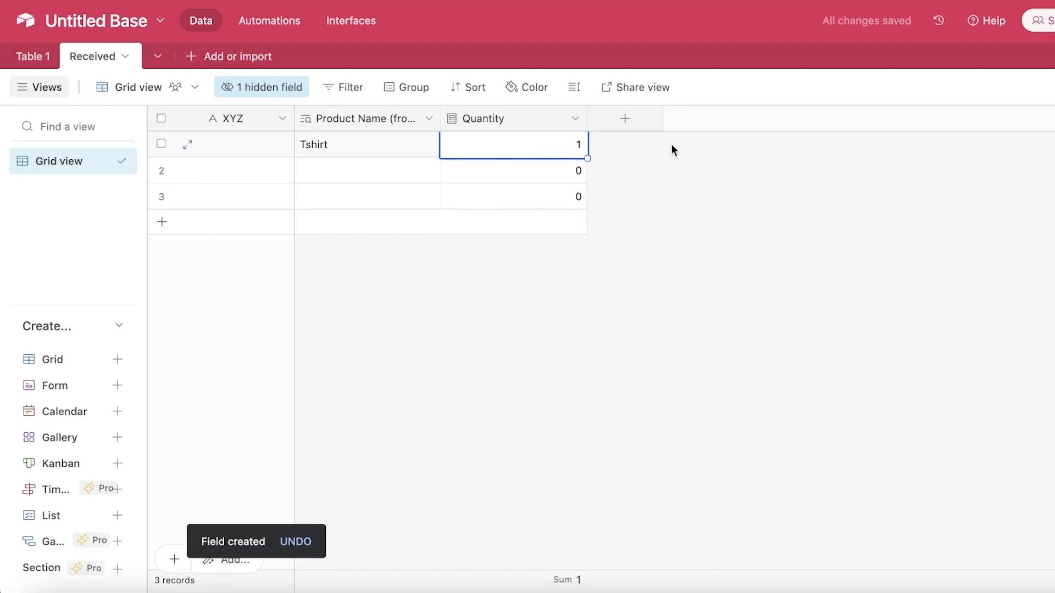
{"action": "left_click", "coordinate": [626, 122]}
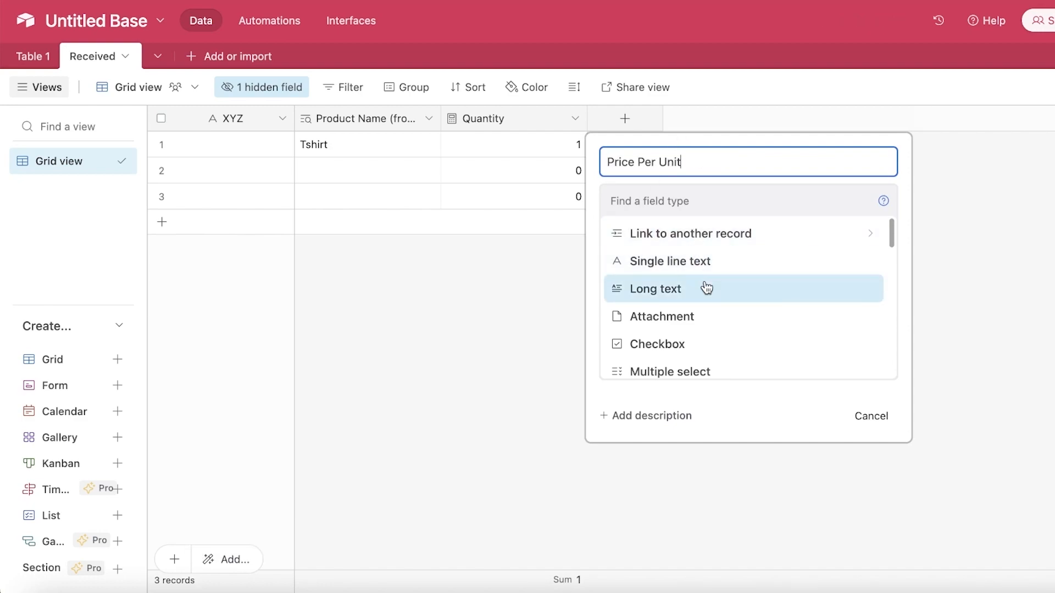
{"action": "scroll", "coordinate": [704, 297], "scroll_direction": "down", "scroll_amount": 3}
{"action": "scroll", "coordinate": [700, 326], "scroll_direction": "down", "scroll_amount": 4}
{"action": "scroll", "coordinate": [669, 263], "scroll_direction": "up", "scroll_amount": 3}
{"action": "scroll", "coordinate": [667, 281], "scroll_direction": "down", "scroll_amount": 2}
{"action": "scroll", "coordinate": [659, 318], "scroll_direction": "up", "scroll_amount": 1}
{"action": "left_click", "coordinate": [654, 342]}
{"action": "left_click", "coordinate": [556, 101]}
{"action": "key", "text": "Return"}
- Change the Quantity field's type to Number
{"action": "left_click", "coordinate": [574, 119]}
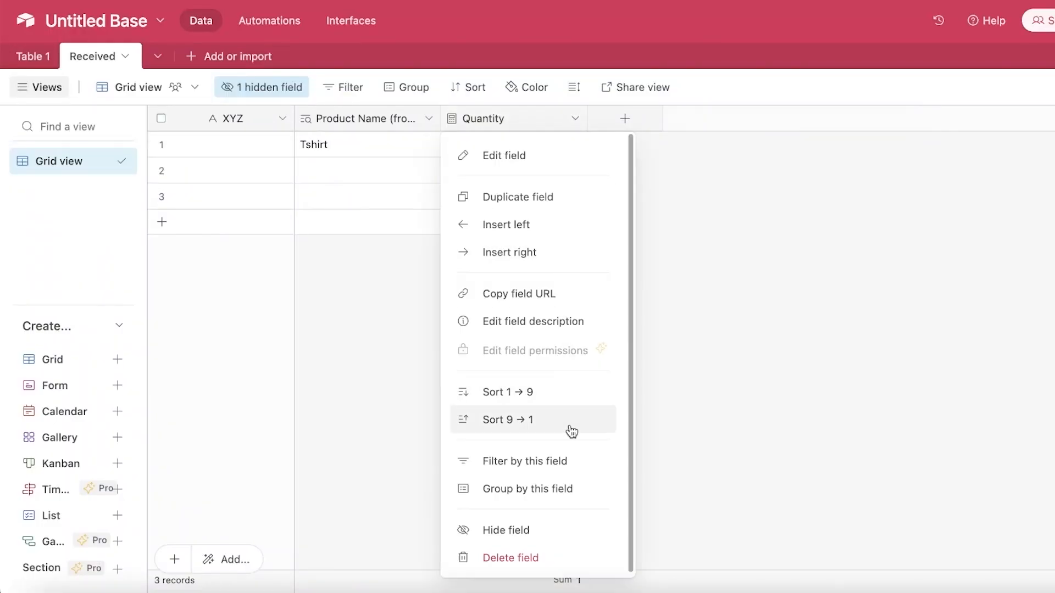
{"action": "left_click", "coordinate": [526, 164]}
{"action": "left_click", "coordinate": [539, 210]}
{"action": "scroll", "coordinate": [594, 330], "scroll_direction": "down", "scroll_amount": 3}
{"action": "scroll", "coordinate": [549, 297], "scroll_direction": "up", "scroll_amount": 4}
{"action": "scroll", "coordinate": [530, 306], "scroll_direction": "down", "scroll_amount": 2}
{"action": "scroll", "coordinate": [519, 328], "scroll_direction": "down", "scroll_amount": 3}
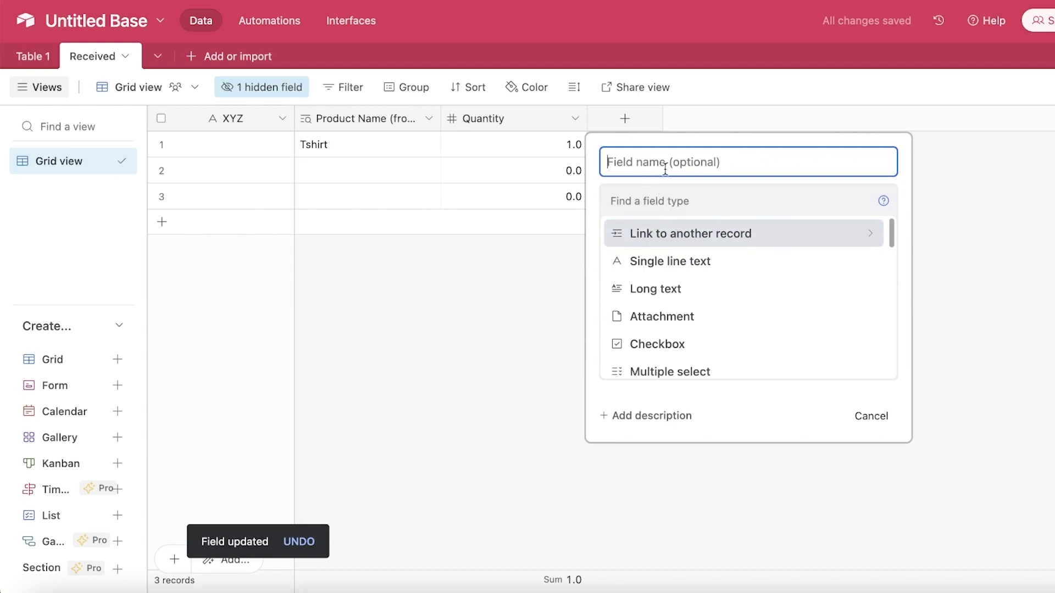
- Create a Number field named Price Per Unit in the Received table
{"action": "type", "text": "Price Per Unit"}
{"action": "scroll", "coordinate": [707, 313], "scroll_direction": "down", "scroll_amount": 1}
{"action": "scroll", "coordinate": [690, 243], "scroll_direction": "up", "scroll_amount": 1}
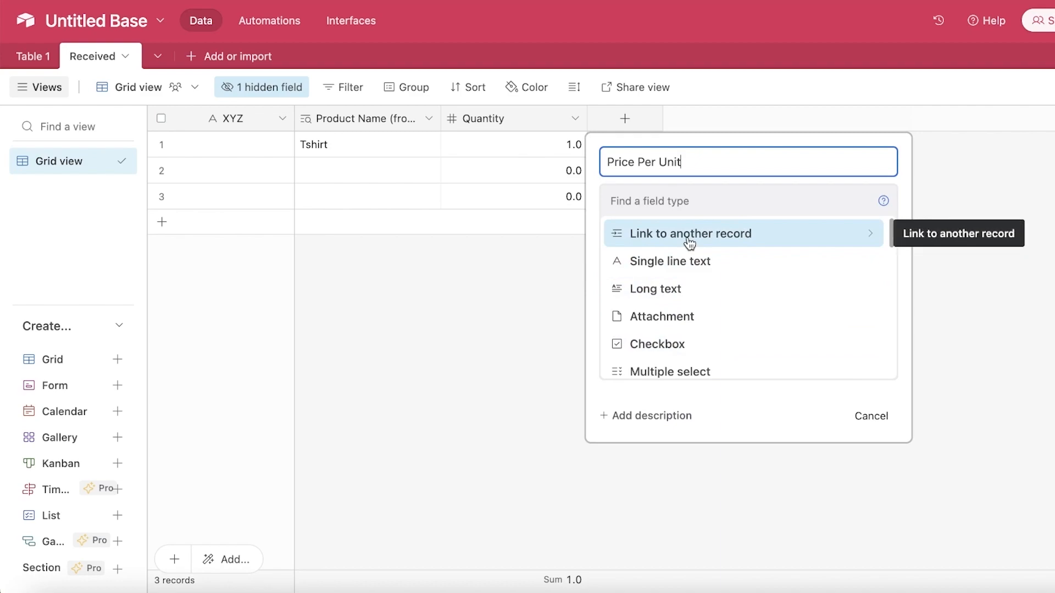
{"action": "scroll", "coordinate": [671, 332], "scroll_direction": "down", "scroll_amount": 5}
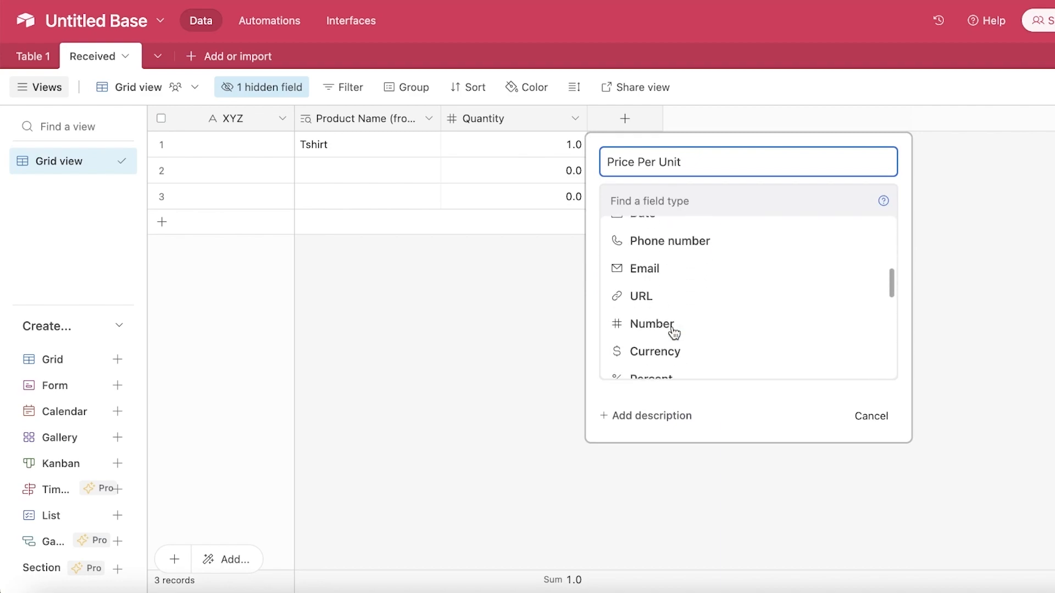
{"action": "left_click", "coordinate": [675, 284]}
{"action": "left_click", "coordinate": [858, 396]}
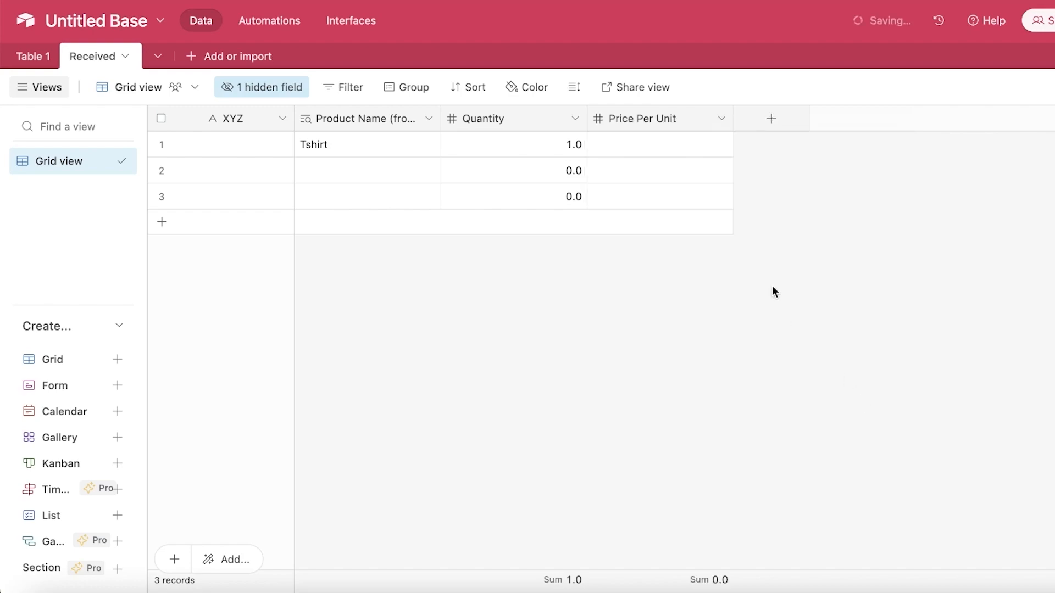
{"action": "left_click", "coordinate": [772, 119]}
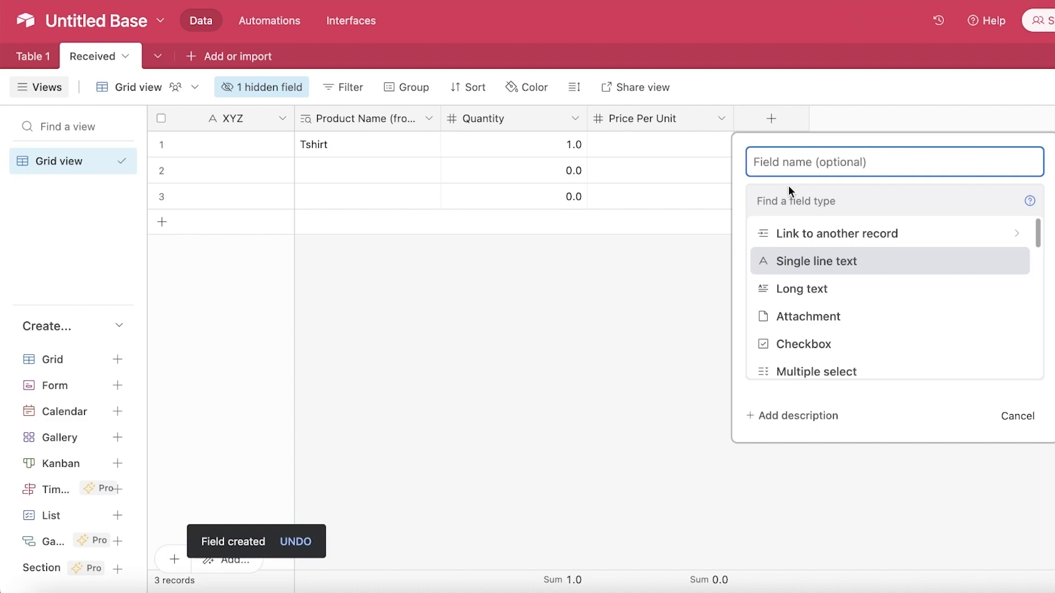
{"action": "type", "text": "Total Order Price"}
{"action": "scroll", "coordinate": [855, 308], "scroll_direction": "down", "scroll_amount": 10}
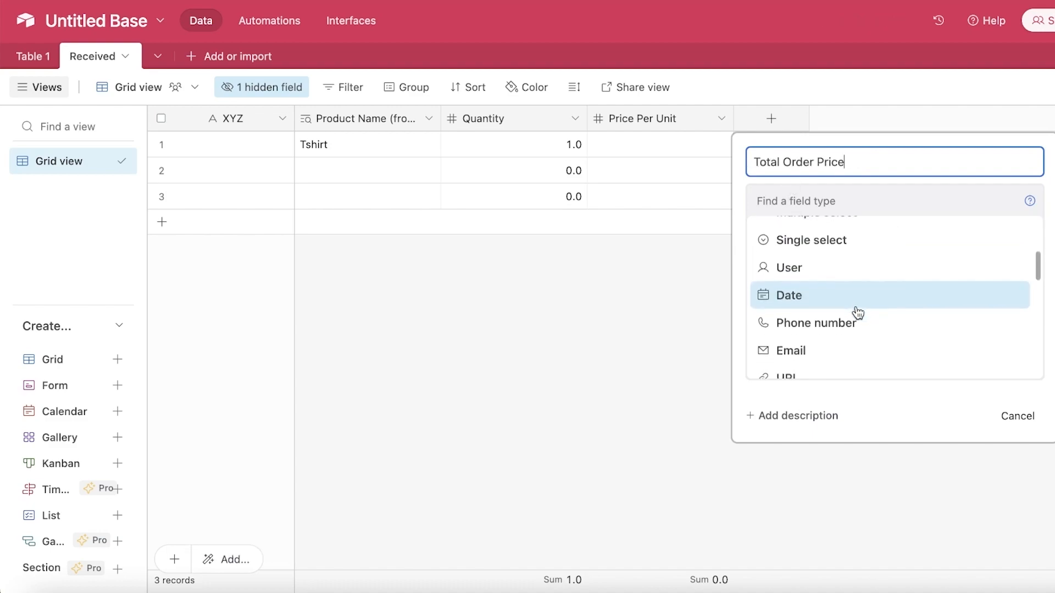
{"action": "scroll", "coordinate": [808, 269], "scroll_direction": "up", "scroll_amount": 1}
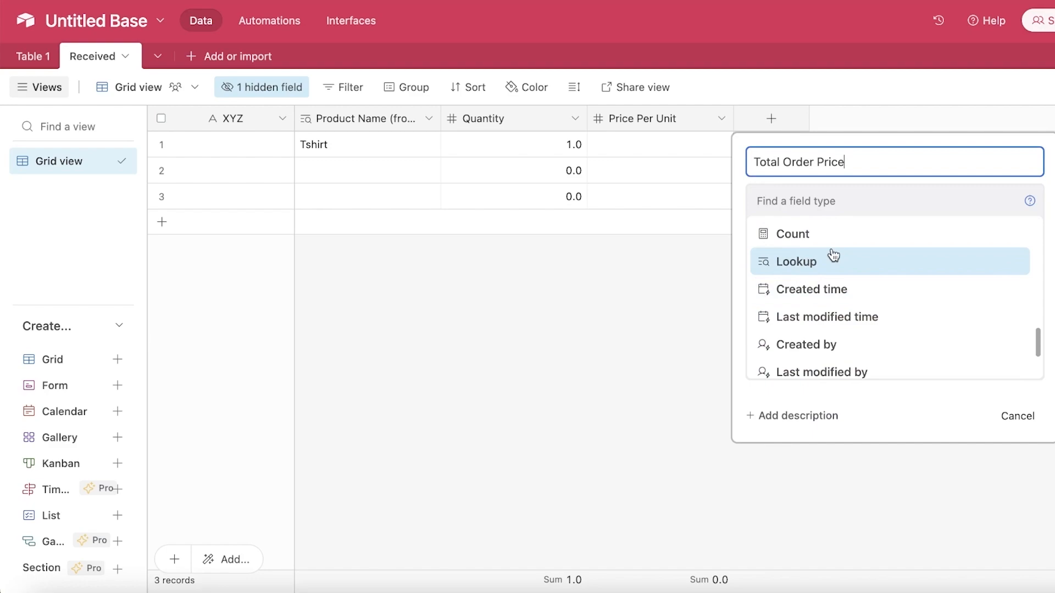
{"action": "scroll", "coordinate": [833, 275], "scroll_direction": "down", "scroll_amount": 3}
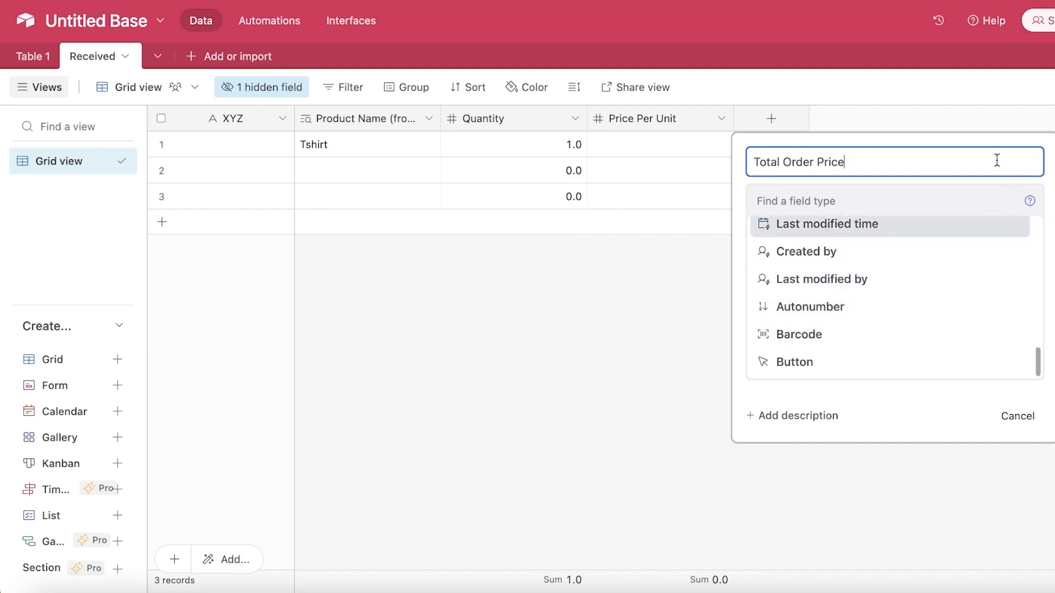
{"action": "scroll", "coordinate": [871, 307], "scroll_direction": "up", "scroll_amount": 6}
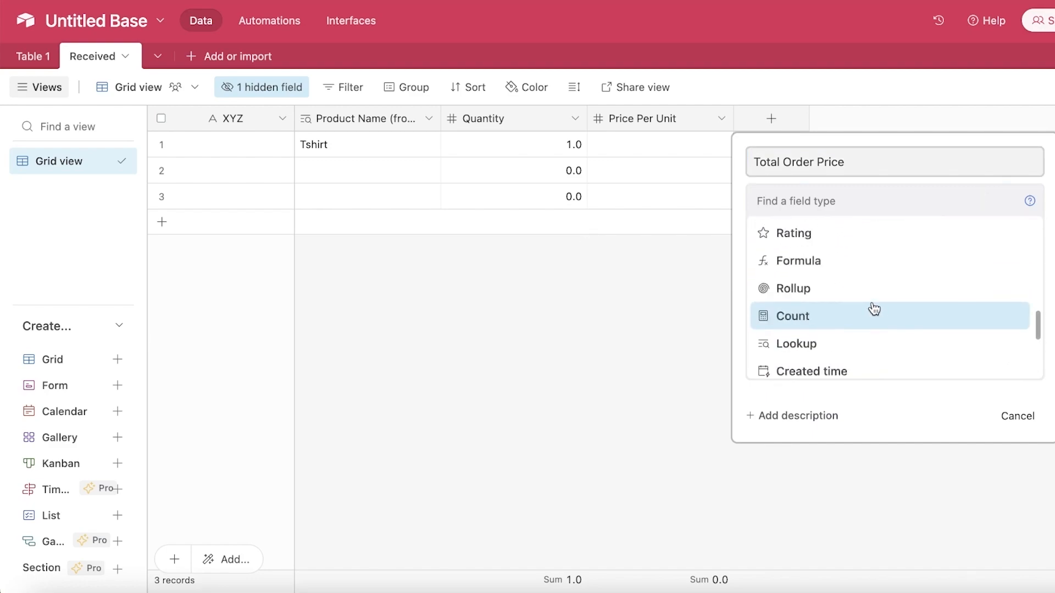
{"action": "scroll", "coordinate": [841, 297], "scroll_direction": "down", "scroll_amount": 1}
{"action": "left_click", "coordinate": [821, 276]}
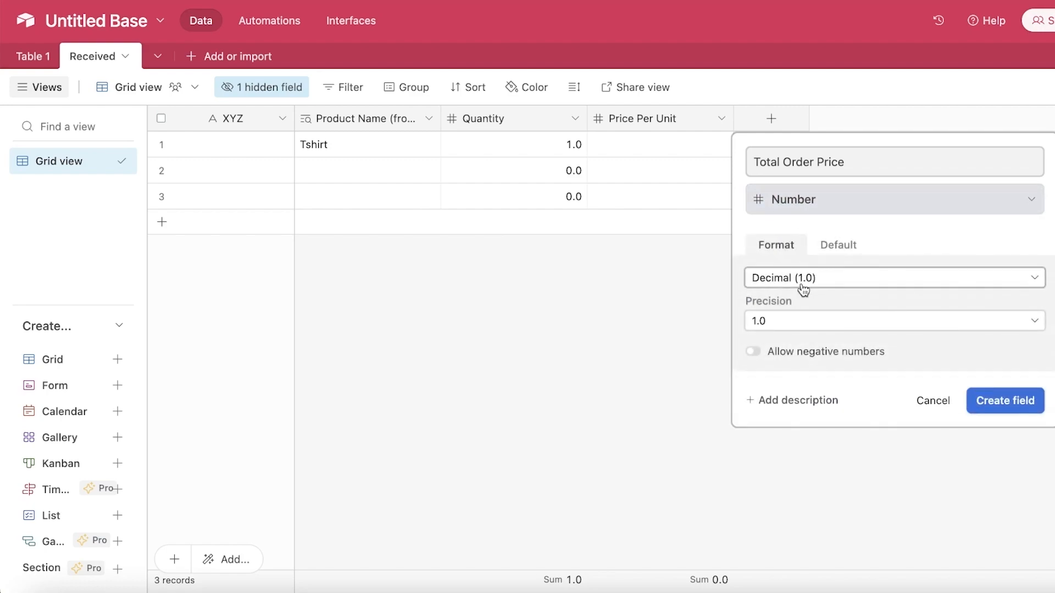
{"action": "triple_click", "coordinate": [842, 165]}
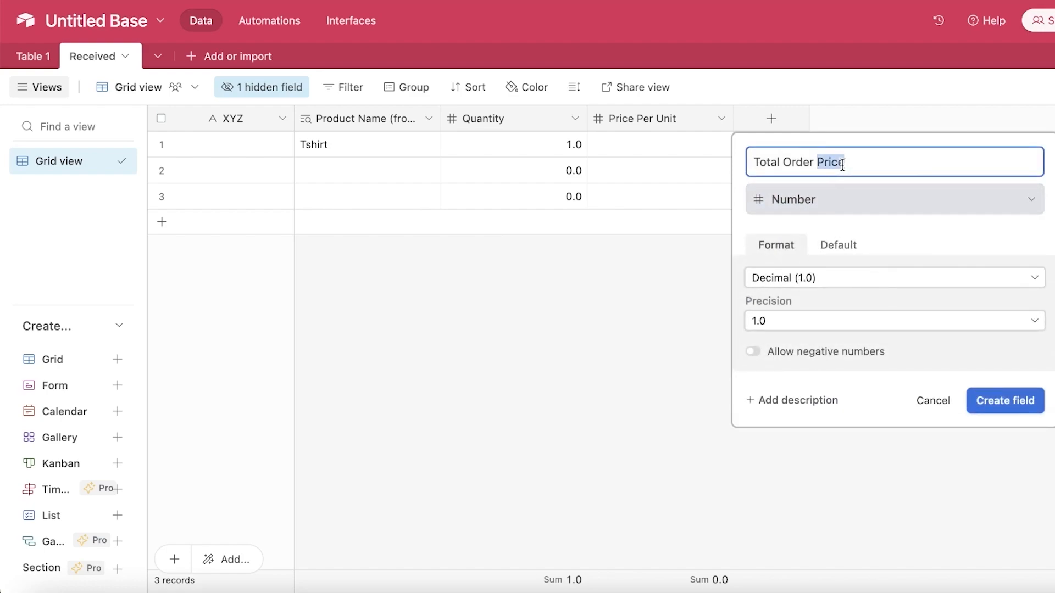
{"action": "left_click", "coordinate": [826, 200]}
{"action": "scroll", "coordinate": [831, 251], "scroll_direction": "up", "scroll_amount": 3}
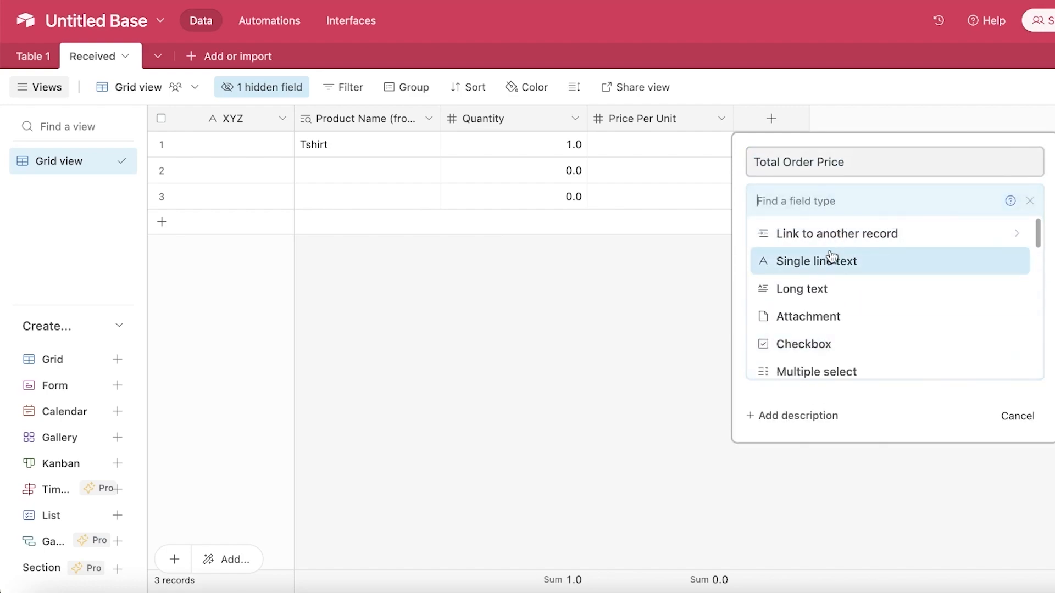
{"action": "left_click", "coordinate": [826, 240]}
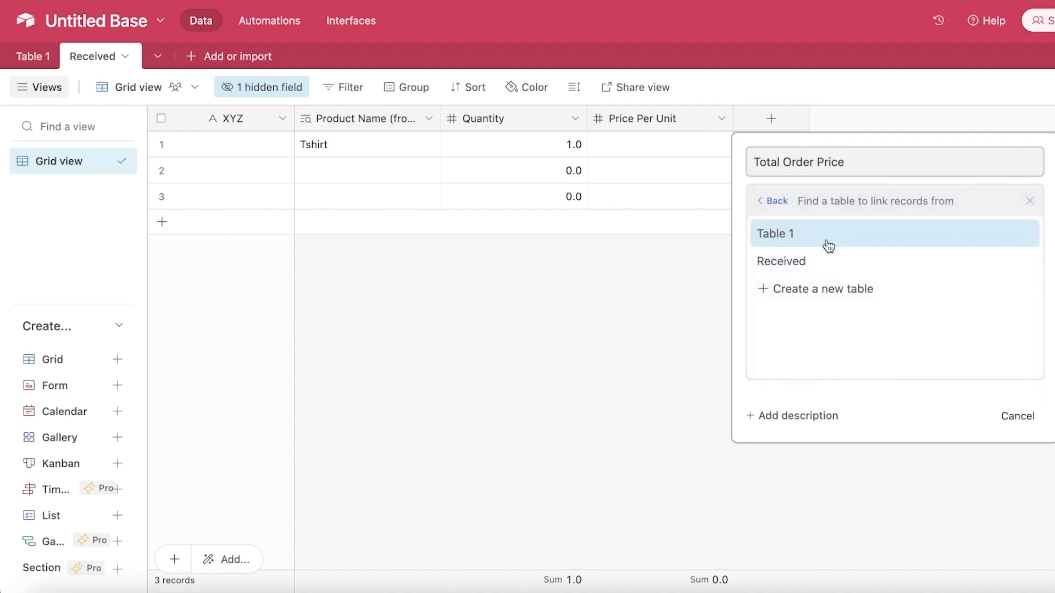
{"action": "left_click", "coordinate": [1027, 202]}
- Add a single line text field named Total Price after Price Per Unit
{"action": "left_click", "coordinate": [783, 124]}
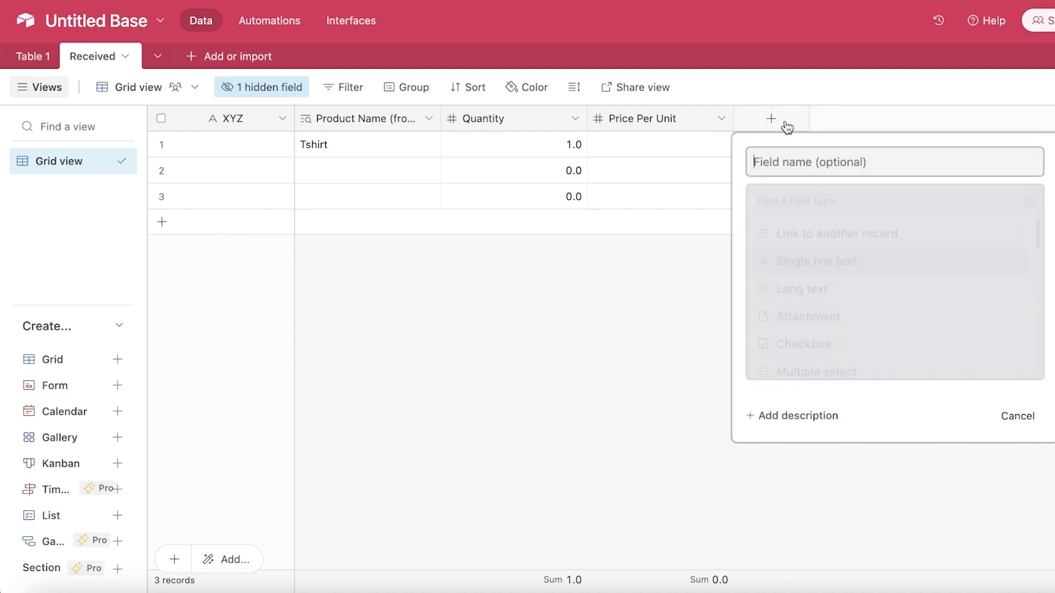
{"action": "type", "text": "Total Order Price"}
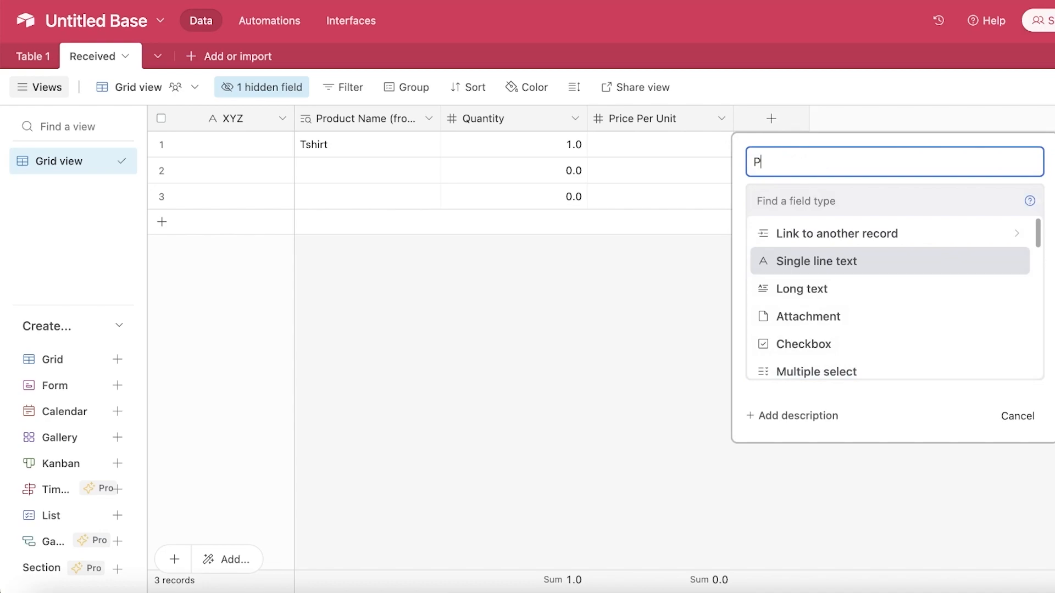
{"action": "left_click", "coordinate": [829, 262]}
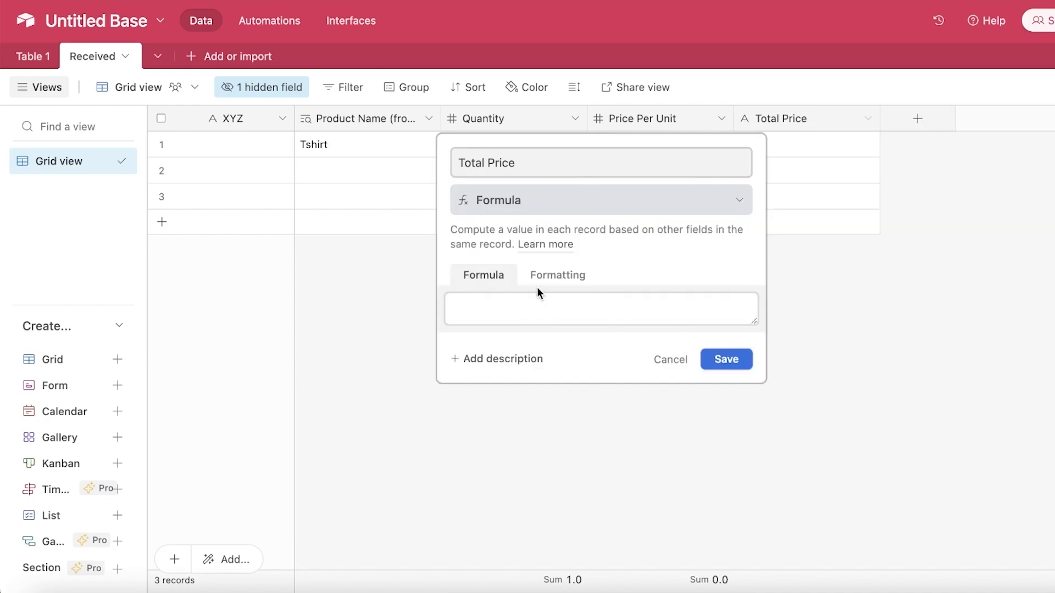
- Convert Total Price to a Formula field that computes {Quantity } * {Price Per Unit}
{"action": "left_click", "coordinate": [504, 309]}
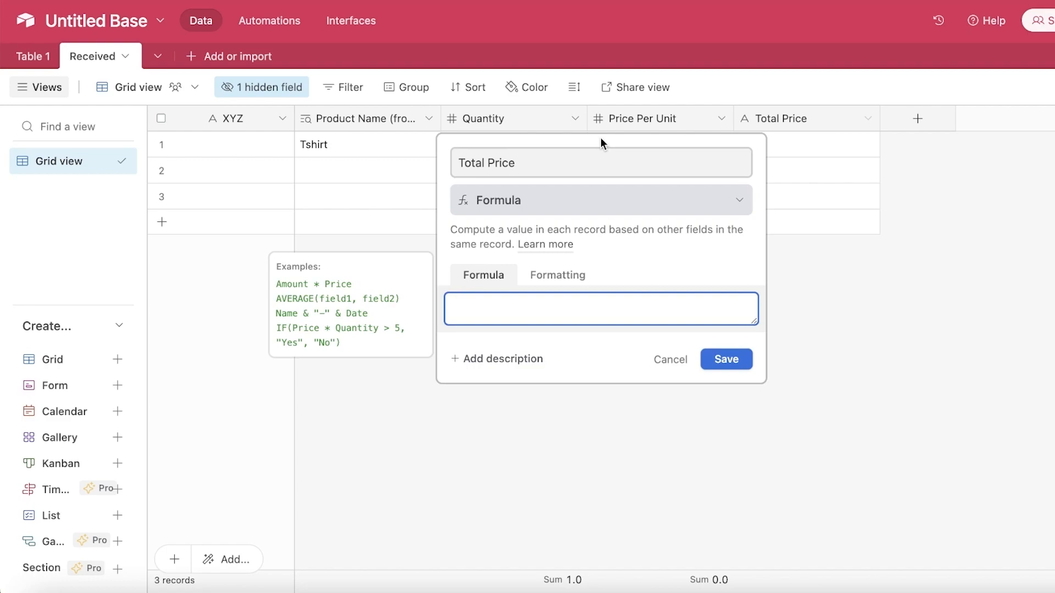
{"action": "type", "text": "{Quantity }"}
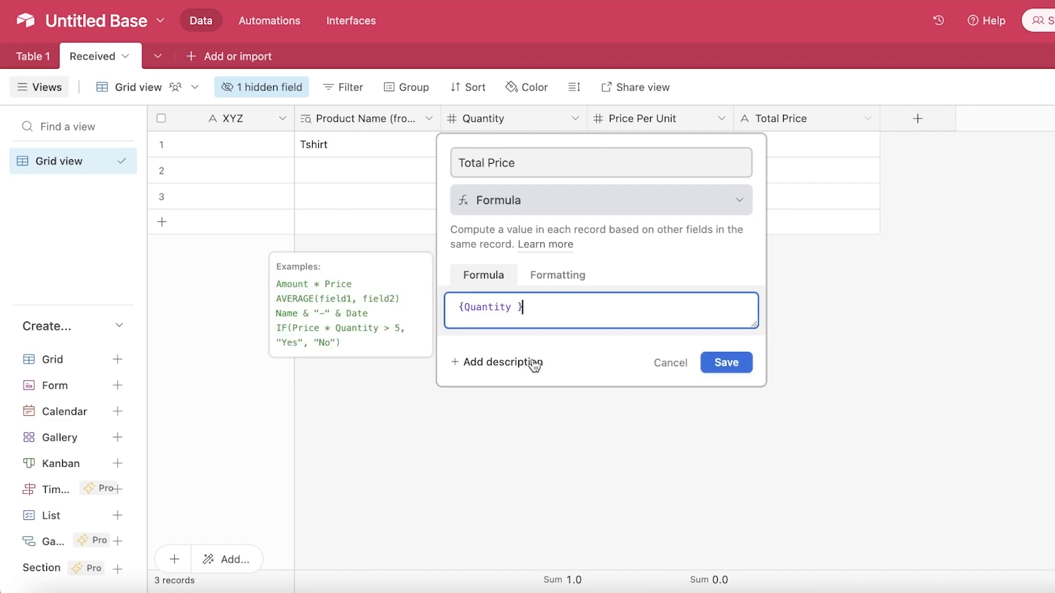
{"action": "type", "text": " * {Price Per Unit}"}
{"action": "left_click", "coordinate": [733, 365]}
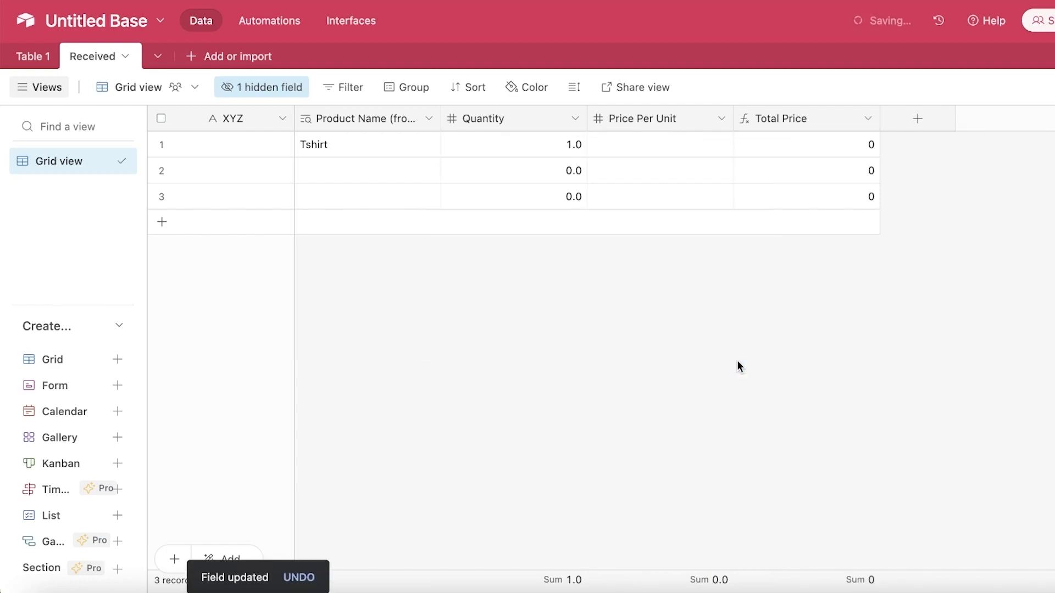
- Set the Tshirt record's Price Per Unit to 12
{"action": "left_click", "coordinate": [624, 148]}
{"action": "type", "text": "12"}
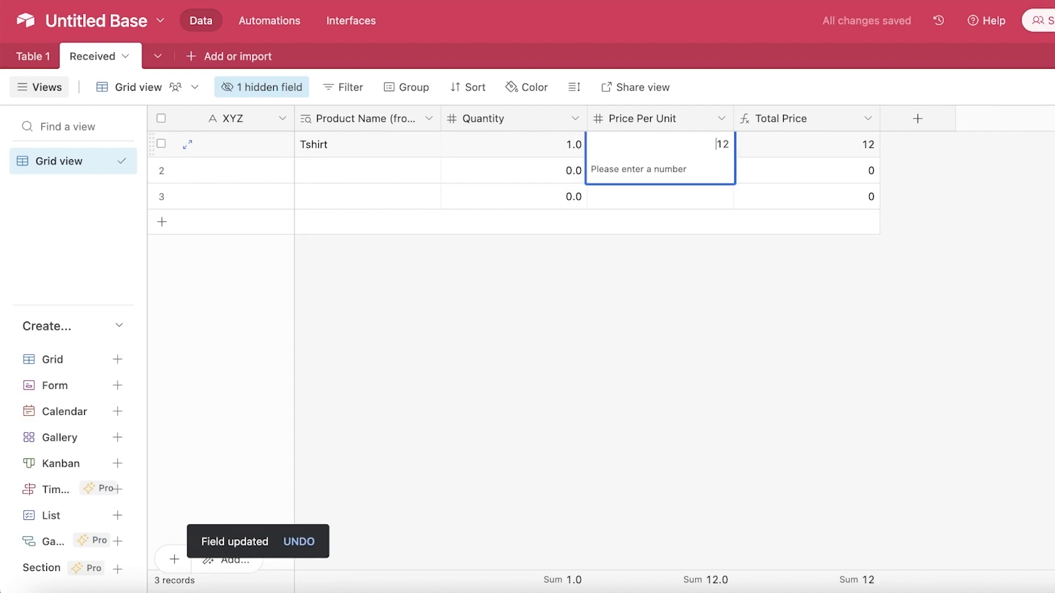
{"action": "left_click", "coordinate": [753, 122]}
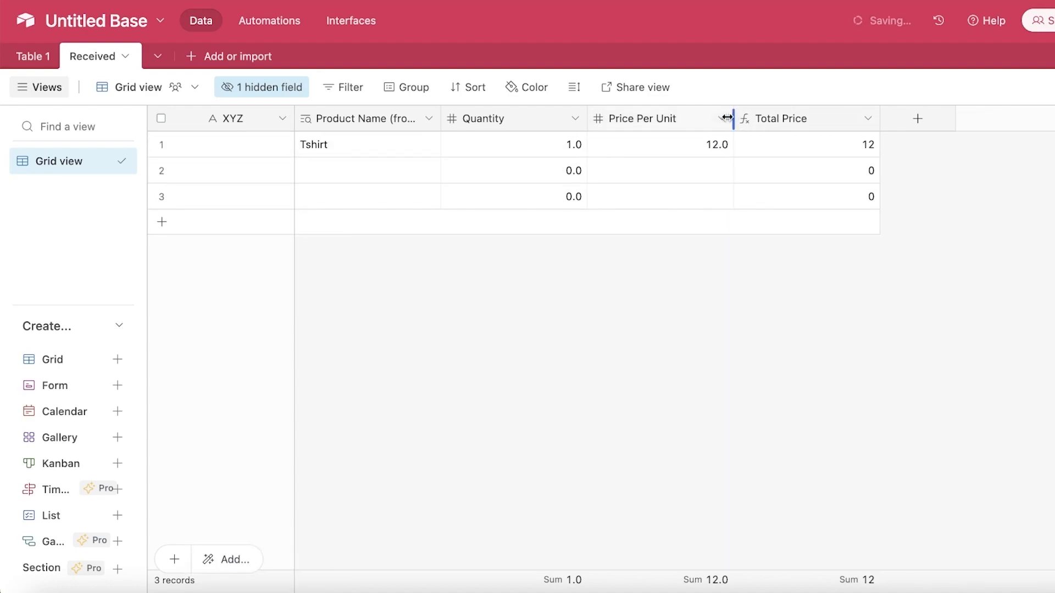
- Set the Tshirt record's Quantity to 50 and select its Total Price cell
{"action": "left_click", "coordinate": [570, 145]}
{"action": "left_click", "coordinate": [570, 146]}
{"action": "double_click", "coordinate": [572, 145]}
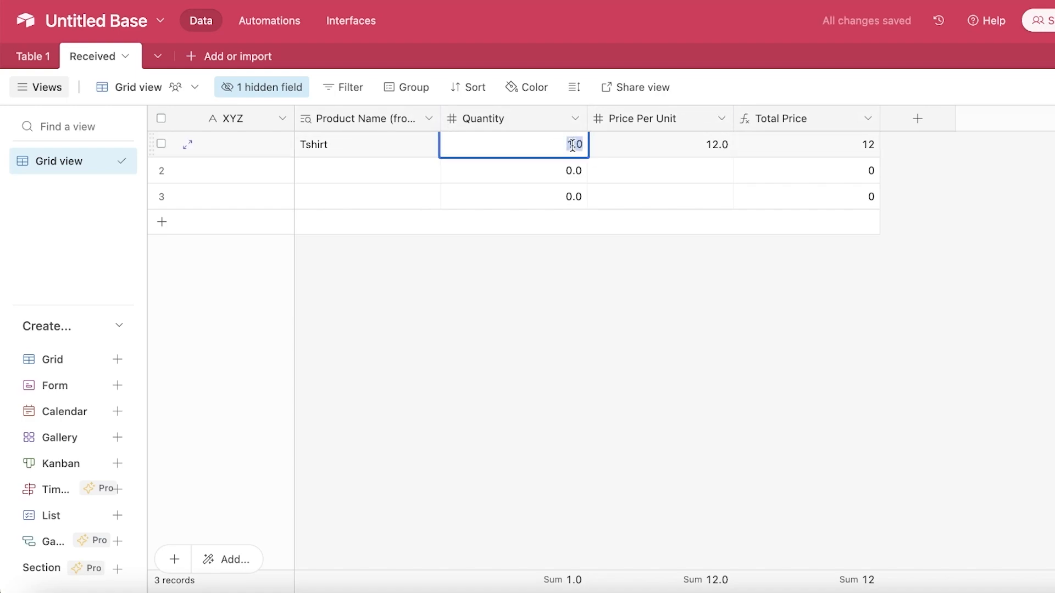
{"action": "type", "text": "50"}
{"action": "key", "text": "Return"}
{"action": "left_click", "coordinate": [810, 144]}
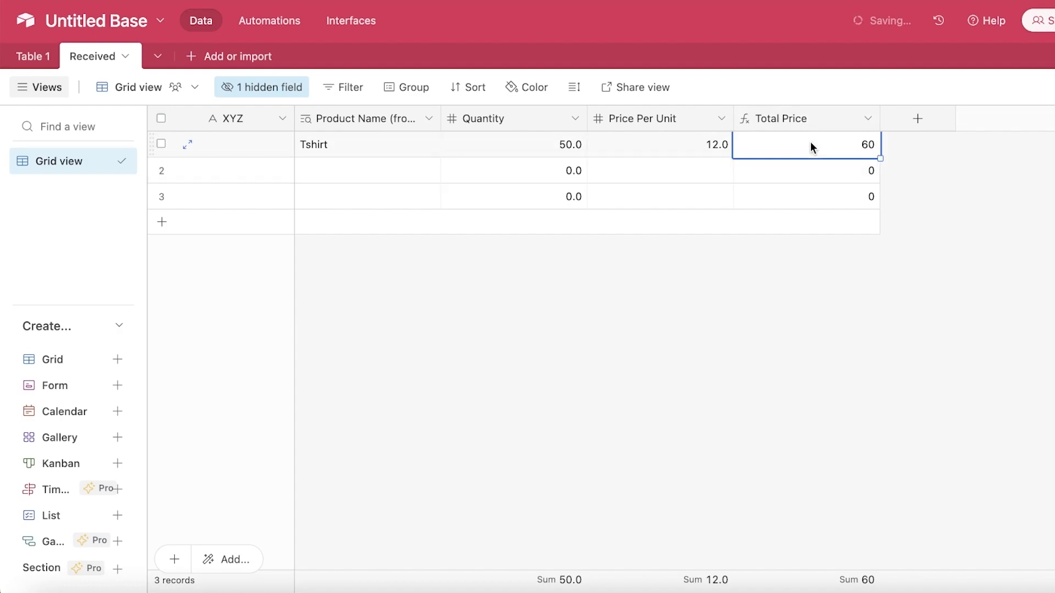
{"action": "left_click", "coordinate": [325, 170]}
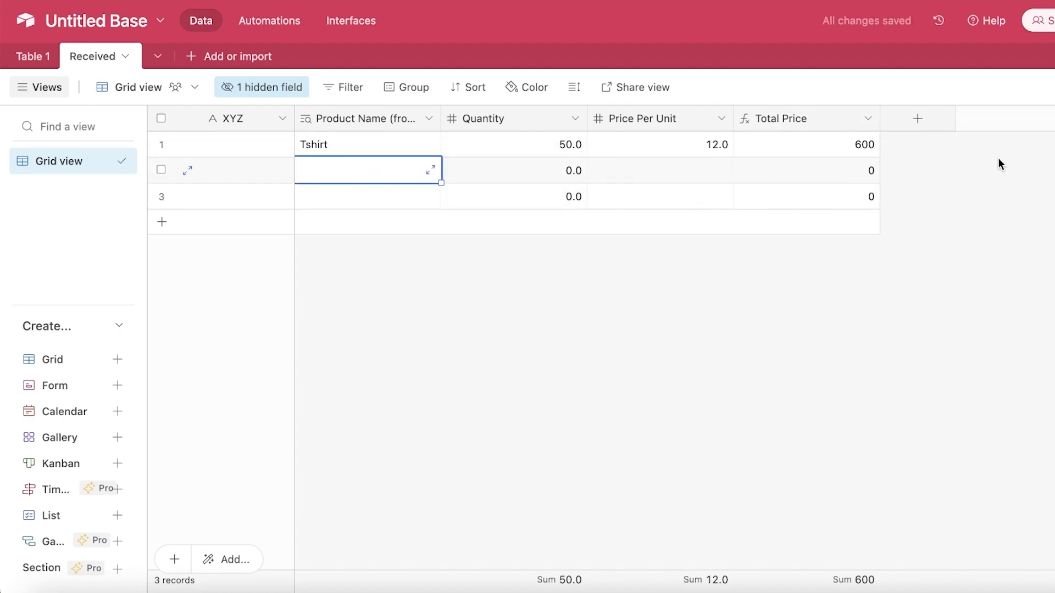
{"action": "left_click", "coordinate": [919, 121]}
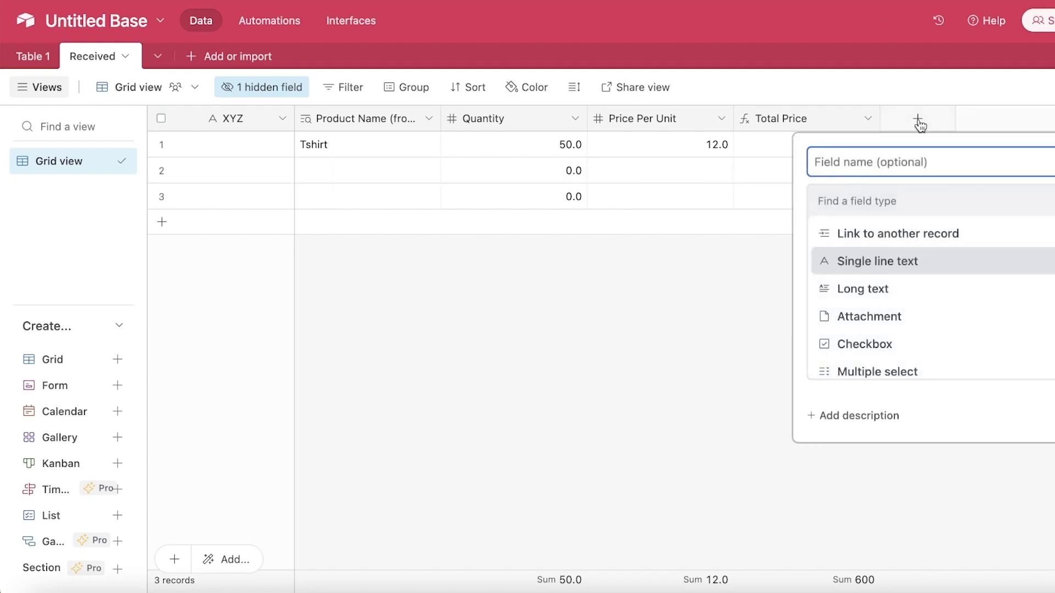
{"action": "left_click", "coordinate": [762, 238]}
- Add a blank fourth record to the Received table and try to edit its Total Price cell
{"action": "left_click", "coordinate": [766, 222]}
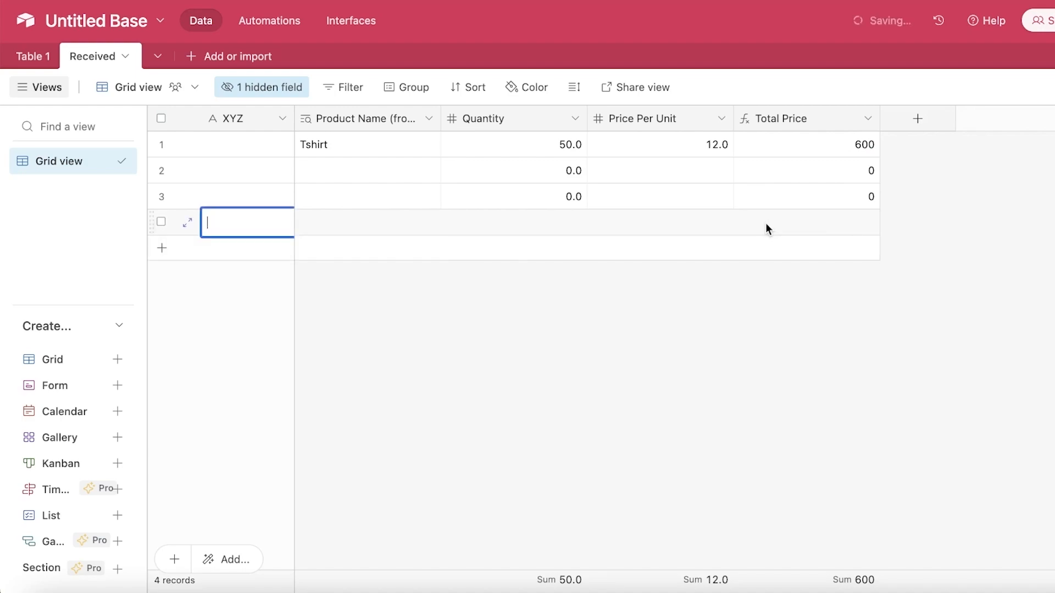
{"action": "left_click", "coordinate": [766, 222]}
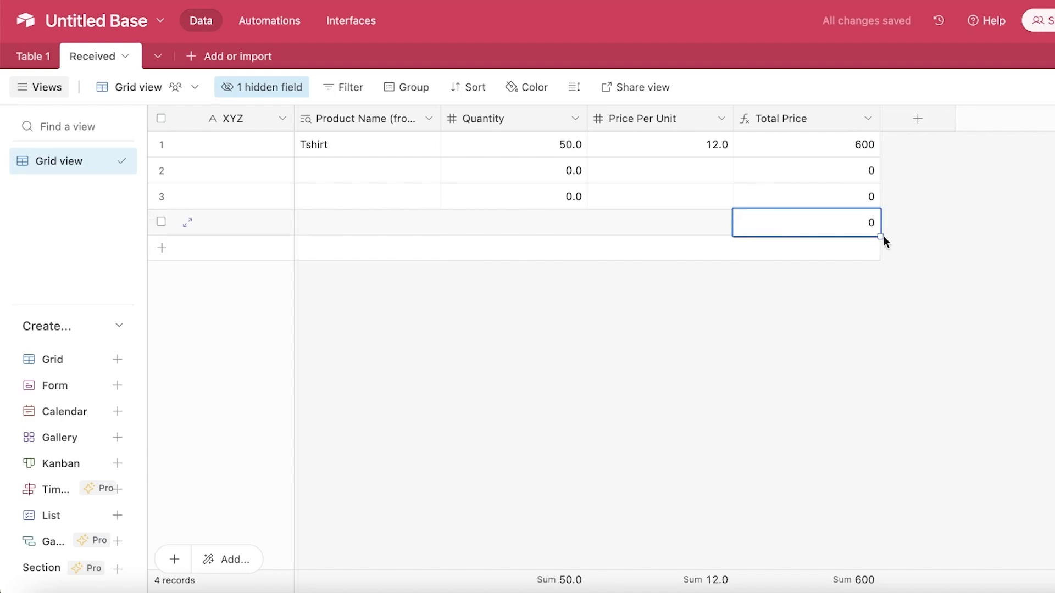
{"action": "right_click", "coordinate": [879, 236]}
{"action": "left_click", "coordinate": [857, 220]}
{"action": "left_click", "coordinate": [858, 220]}
{"action": "left_click", "coordinate": [861, 219]}
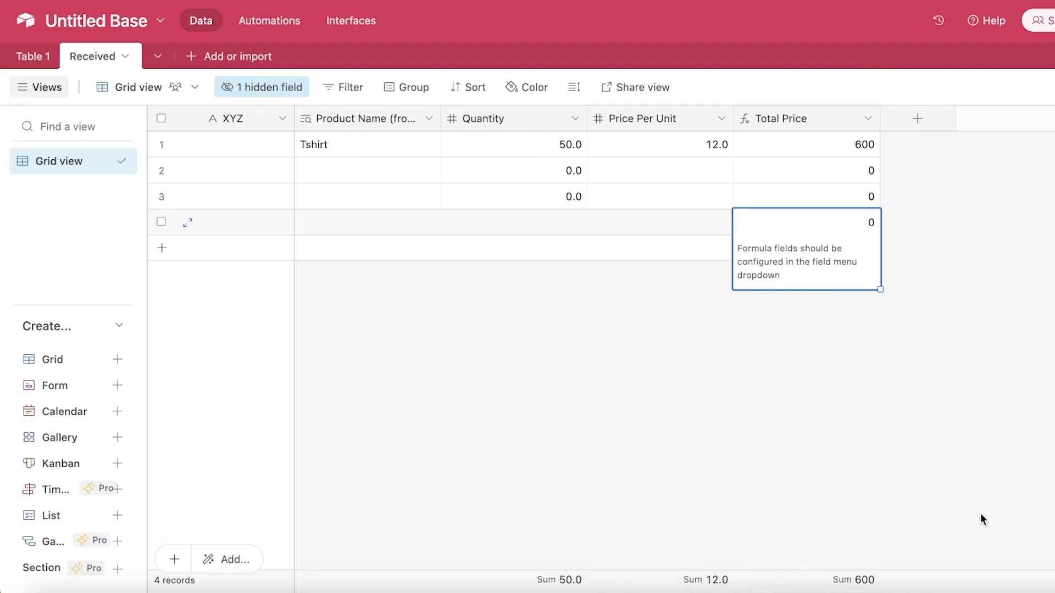
{"action": "left_click", "coordinate": [856, 579]}
{"action": "left_click", "coordinate": [1043, 275]}
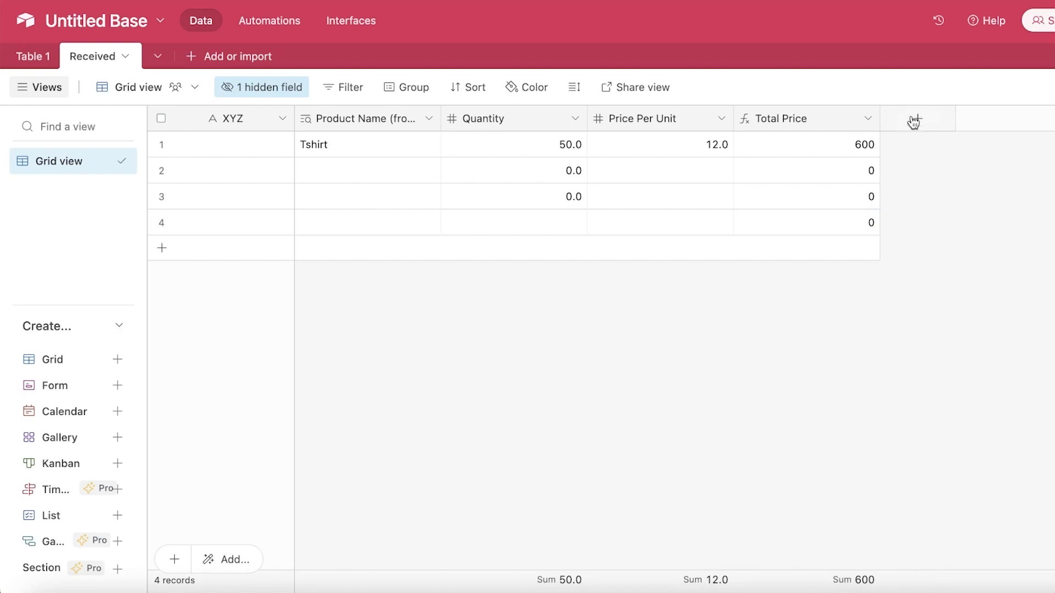
- Add another blank record at the end of the grid and insert one more record above it
{"action": "left_click", "coordinate": [787, 248]}
{"action": "right_click", "coordinate": [843, 252]}
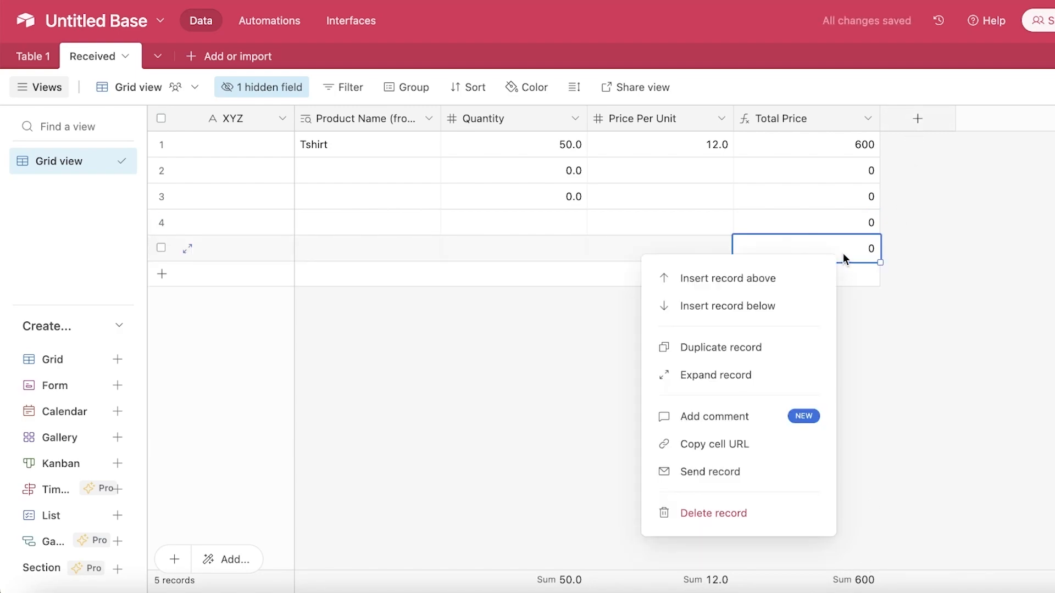
{"action": "left_click", "coordinate": [793, 278]}
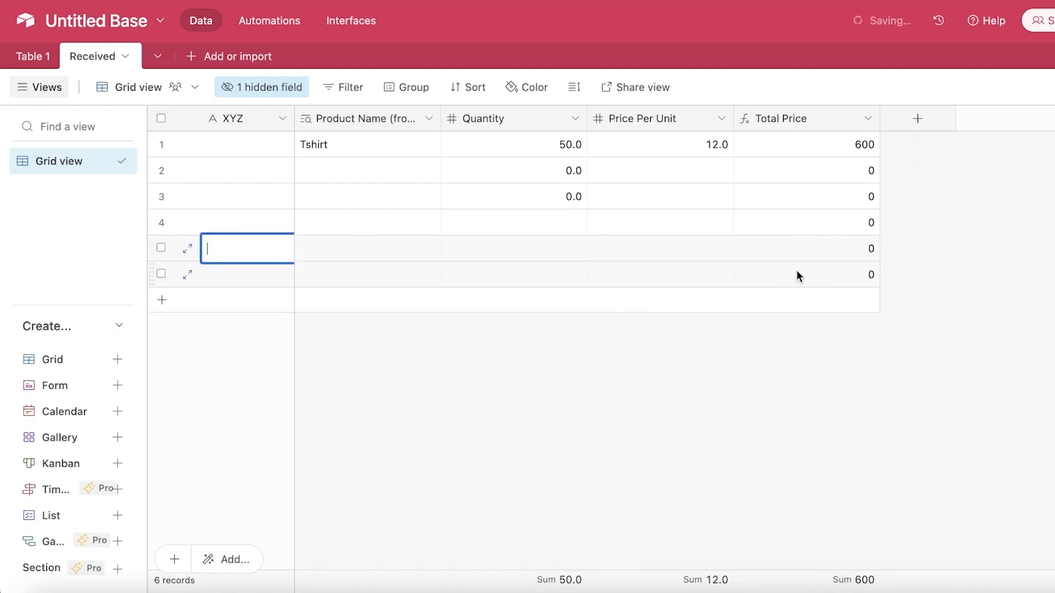
- Create a Date field named Date Received after Total Price
{"action": "left_click", "coordinate": [918, 120]}
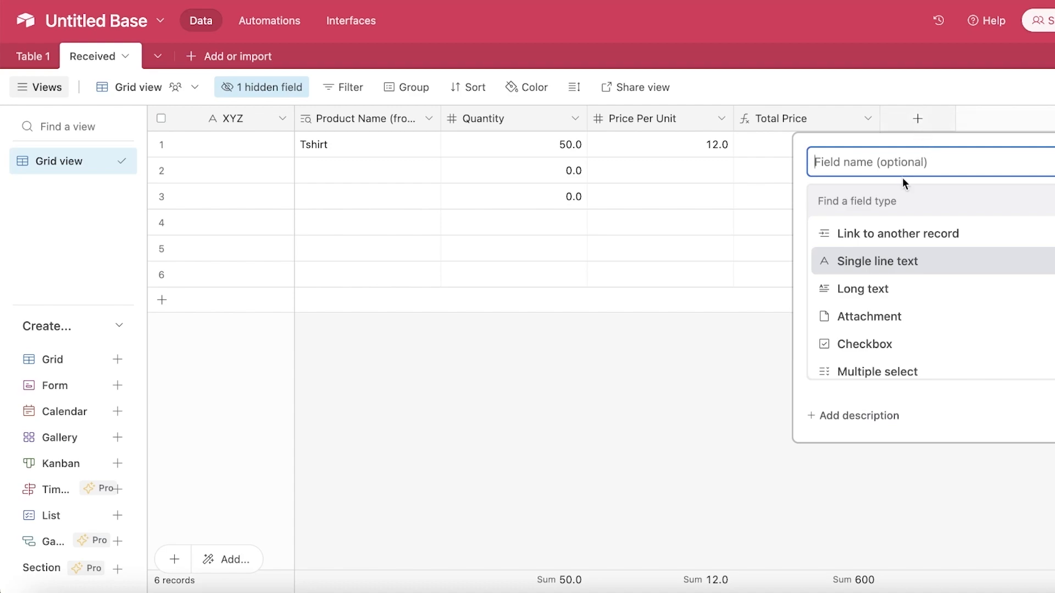
{"action": "left_click_drag", "start_coordinate": [881, 261], "coordinate": [918, 165]}
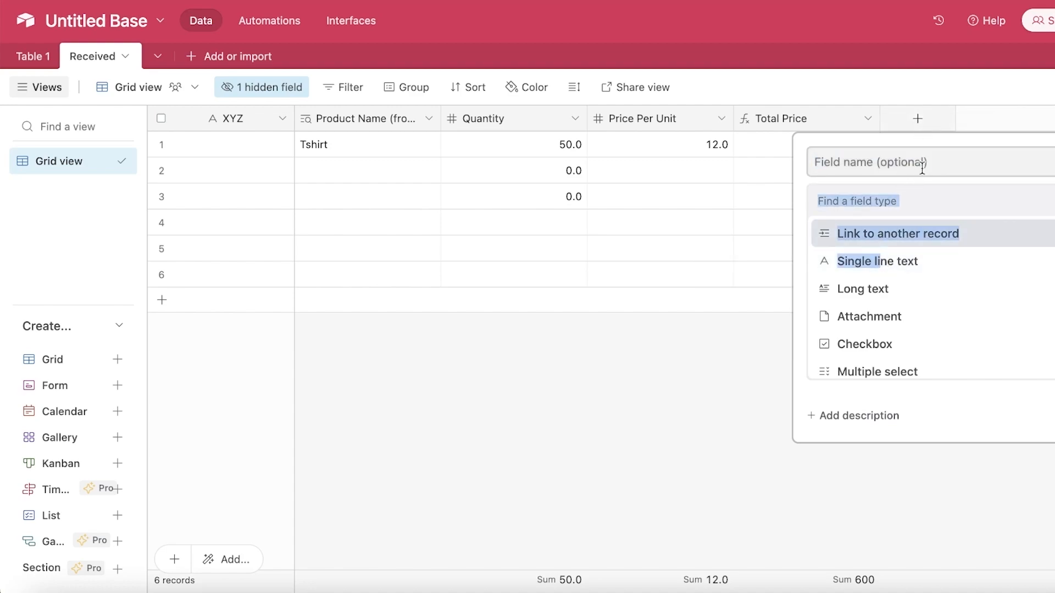
{"action": "left_click", "coordinate": [932, 159]}
{"action": "scroll", "coordinate": [913, 303], "scroll_direction": "down", "scroll_amount": 10}
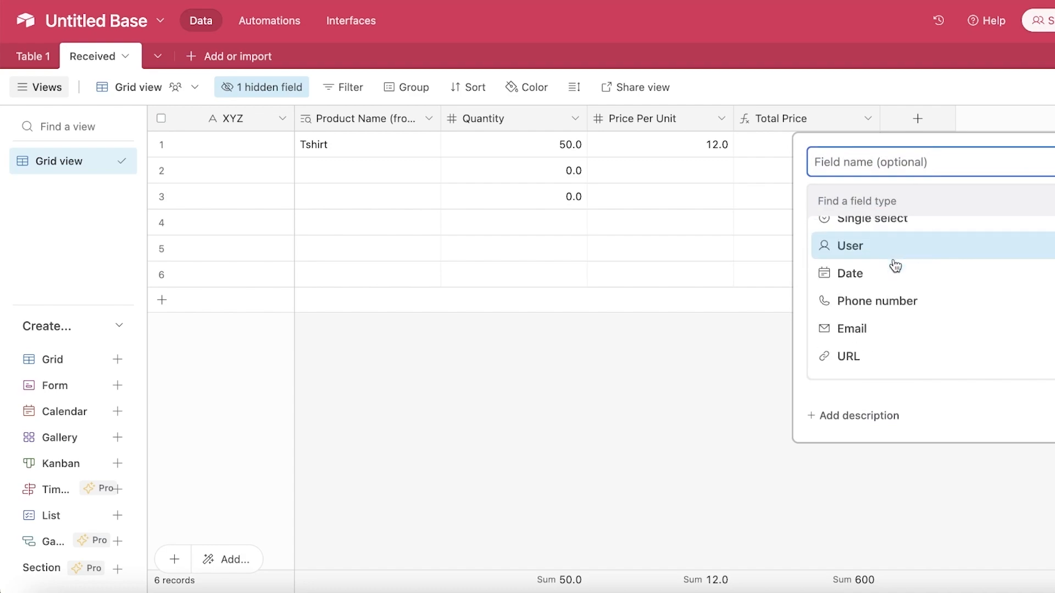
{"action": "scroll", "coordinate": [898, 322], "scroll_direction": "up", "scroll_amount": 1}
{"action": "scroll", "coordinate": [898, 322], "scroll_direction": "down", "scroll_amount": 1}
{"action": "scroll", "coordinate": [893, 299], "scroll_direction": "up", "scroll_amount": 2}
{"action": "scroll", "coordinate": [896, 297], "scroll_direction": "down", "scroll_amount": 2}
{"action": "scroll", "coordinate": [895, 296], "scroll_direction": "up", "scroll_amount": 3}
{"action": "scroll", "coordinate": [895, 297], "scroll_direction": "up", "scroll_amount": 1}
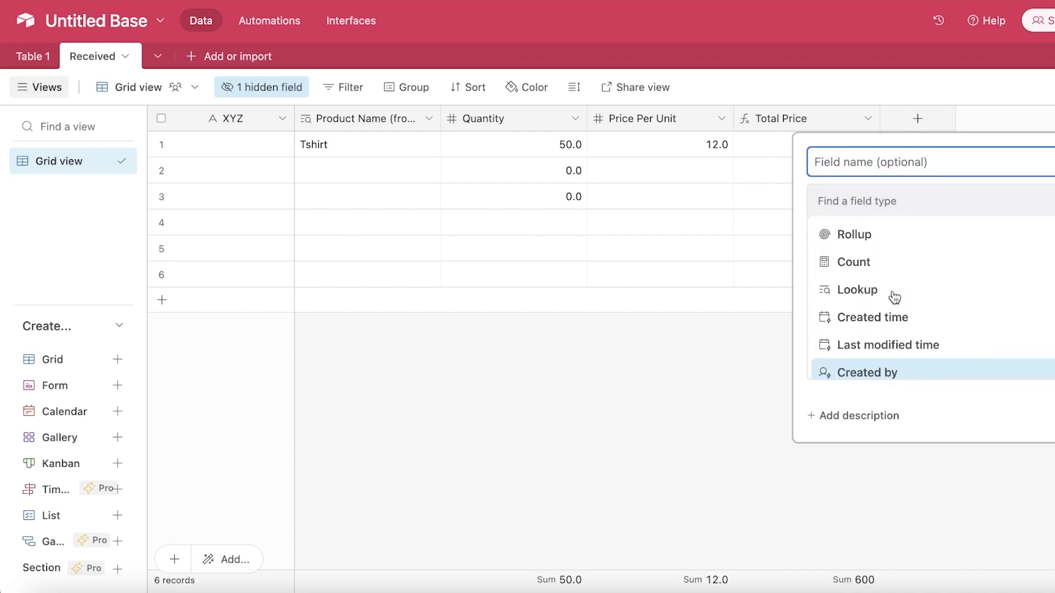
{"action": "scroll", "coordinate": [883, 330], "scroll_direction": "down", "scroll_amount": 3}
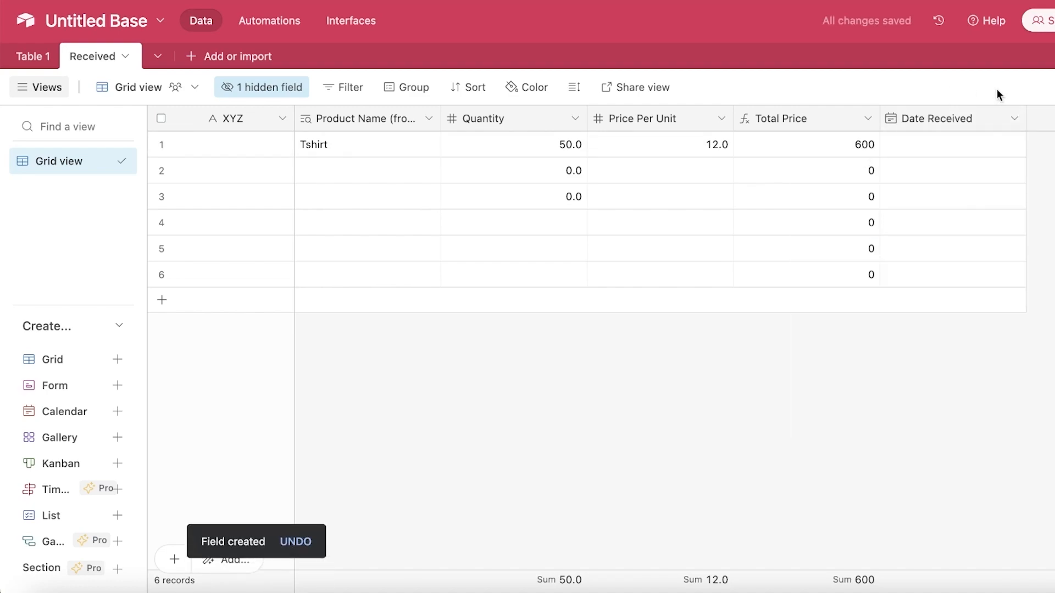
{"action": "left_click", "coordinate": [987, 147]}
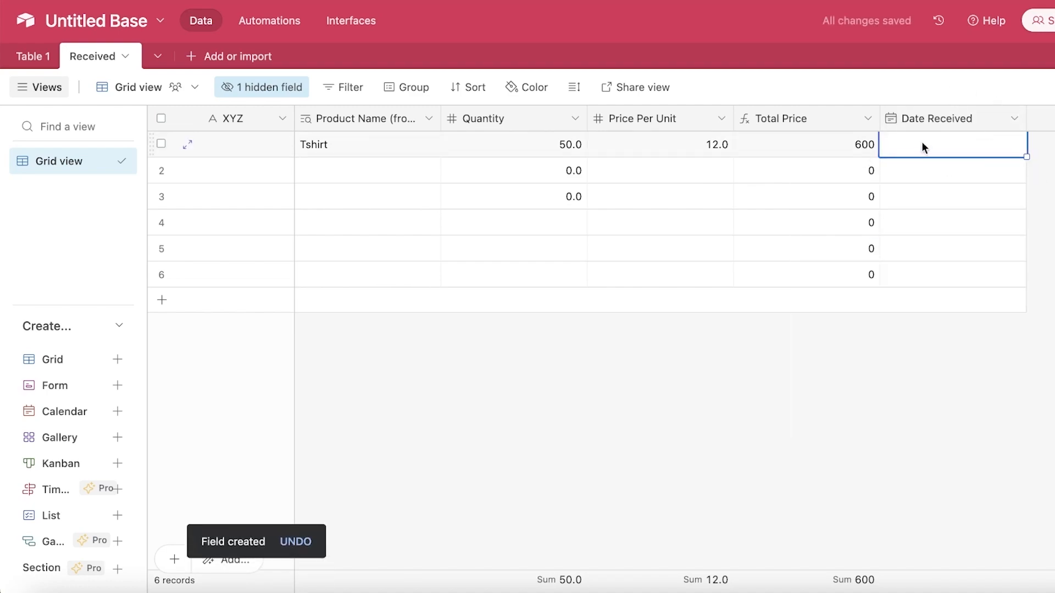
{"action": "left_click", "coordinate": [953, 127]}
{"action": "left_click", "coordinate": [1051, 157]}
{"action": "left_click", "coordinate": [956, 149]}
- Duplicate the Received table without its records
{"action": "left_click", "coordinate": [126, 57]}
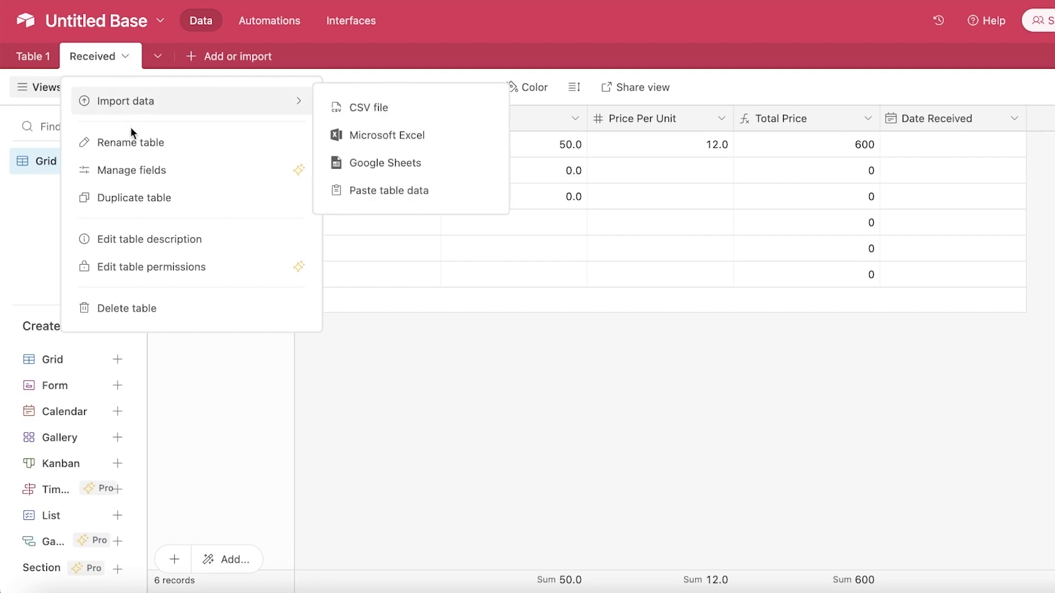
{"action": "left_click", "coordinate": [137, 198]}
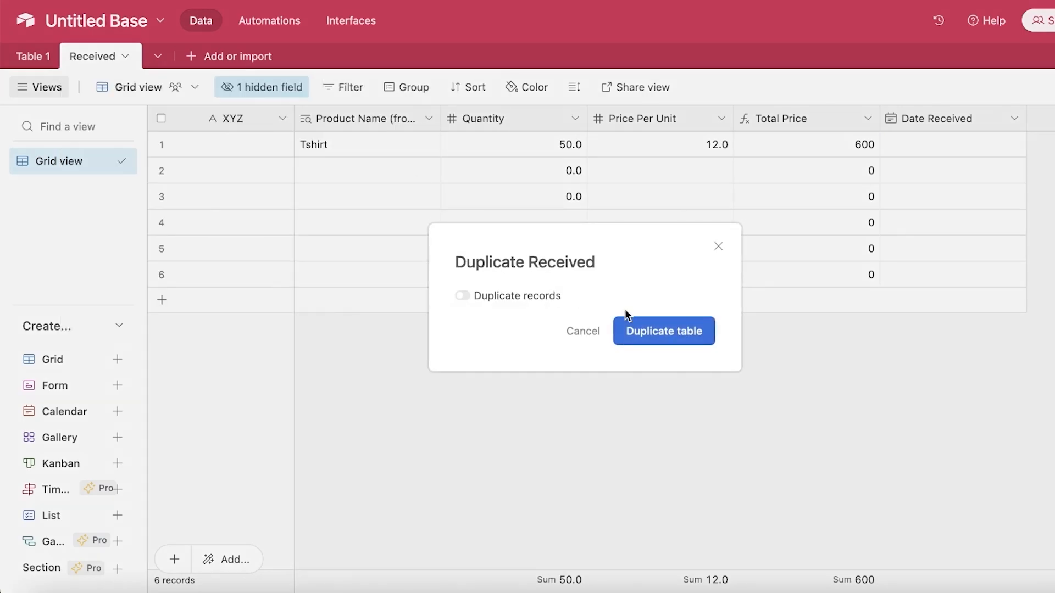
{"action": "left_click", "coordinate": [653, 336]}
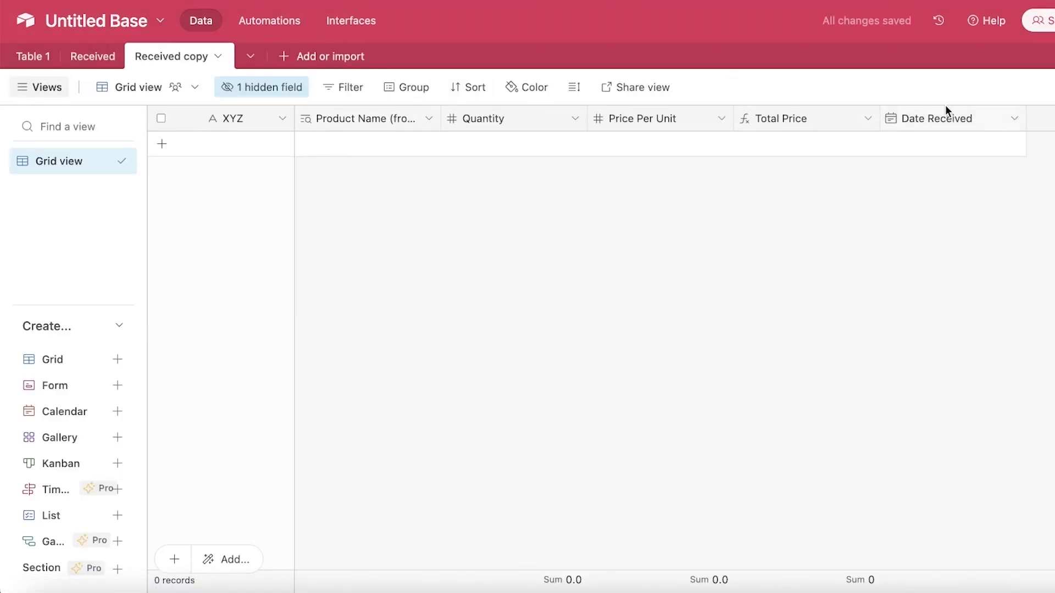
{"action": "left_click", "coordinate": [1014, 119]}
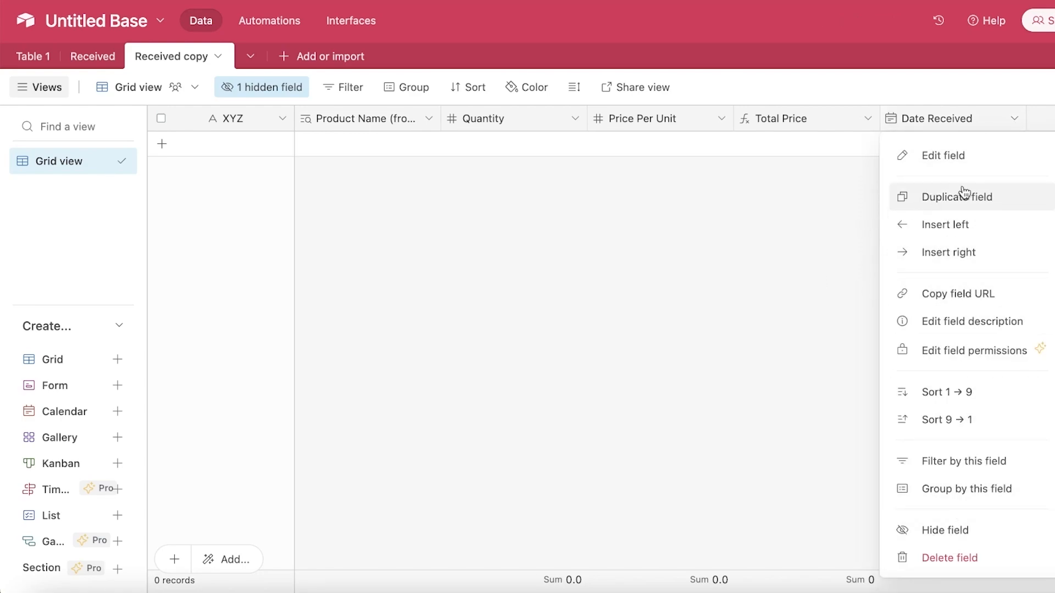
{"action": "left_click", "coordinate": [857, 149]}
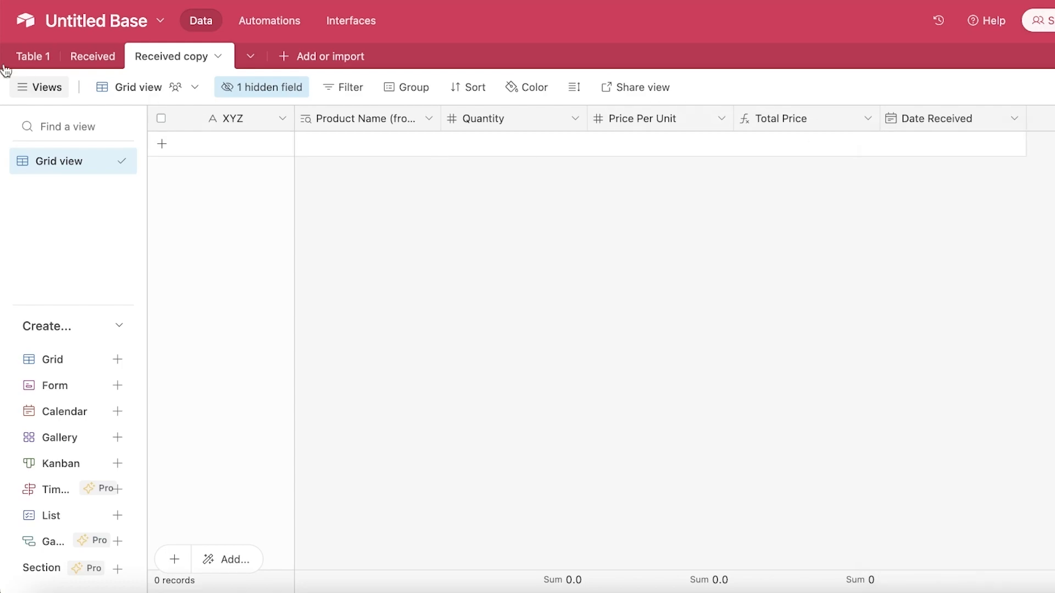
- In Table 1, create an unnamed field linking to multiple records in the Received table, and dismiss the lookup selection without adding Total Price
{"action": "left_click", "coordinate": [49, 59]}
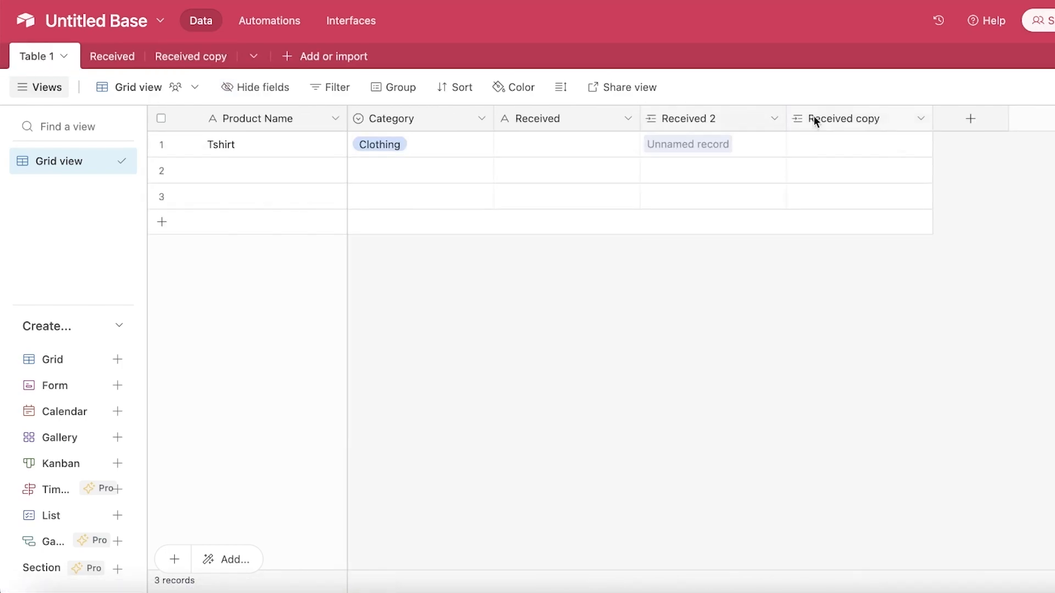
{"action": "left_click", "coordinate": [971, 118]}
{"action": "left_click", "coordinate": [830, 242]}
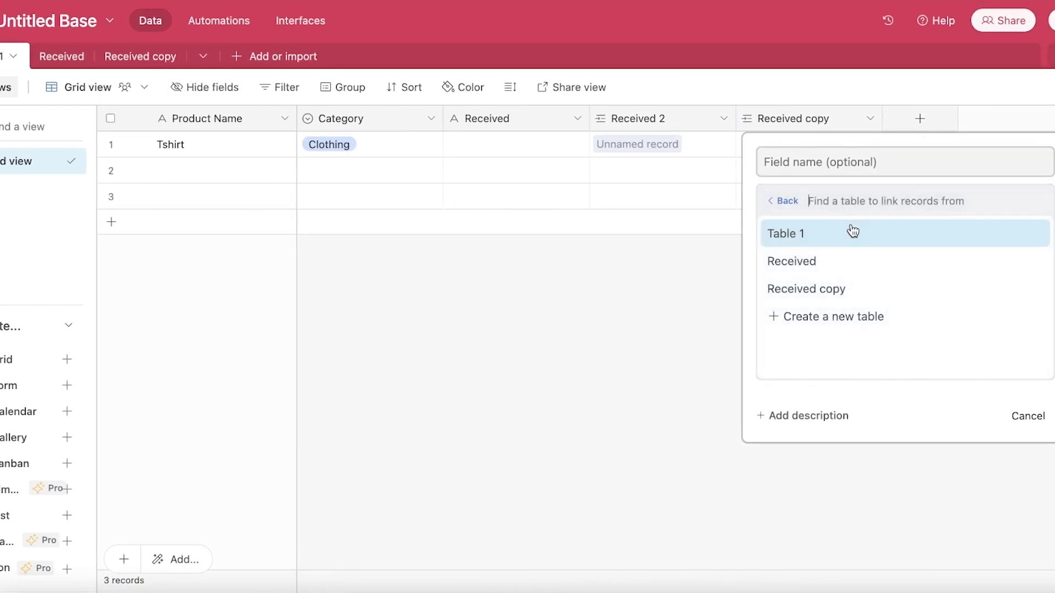
{"action": "left_click", "coordinate": [823, 259]}
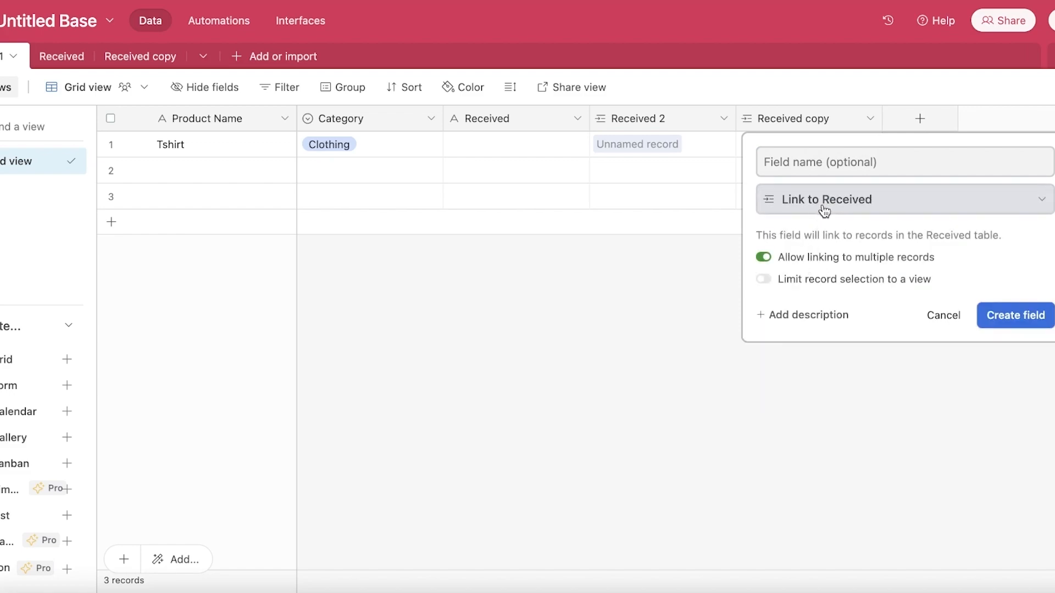
{"action": "left_click", "coordinate": [824, 201]}
{"action": "left_click", "coordinate": [1054, 247]}
{"action": "left_click", "coordinate": [832, 237]}
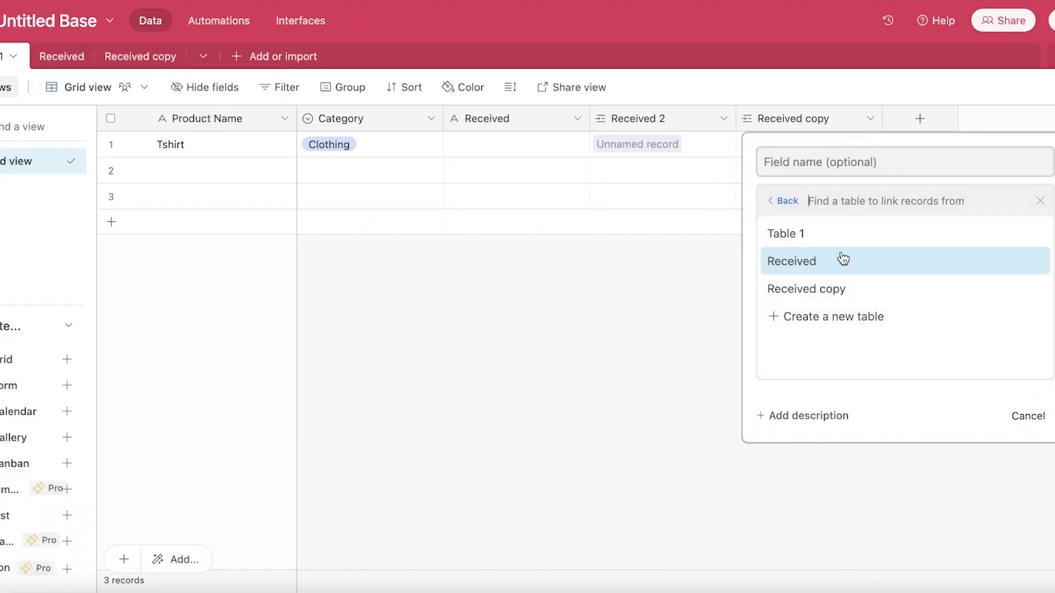
{"action": "left_click", "coordinate": [840, 266]}
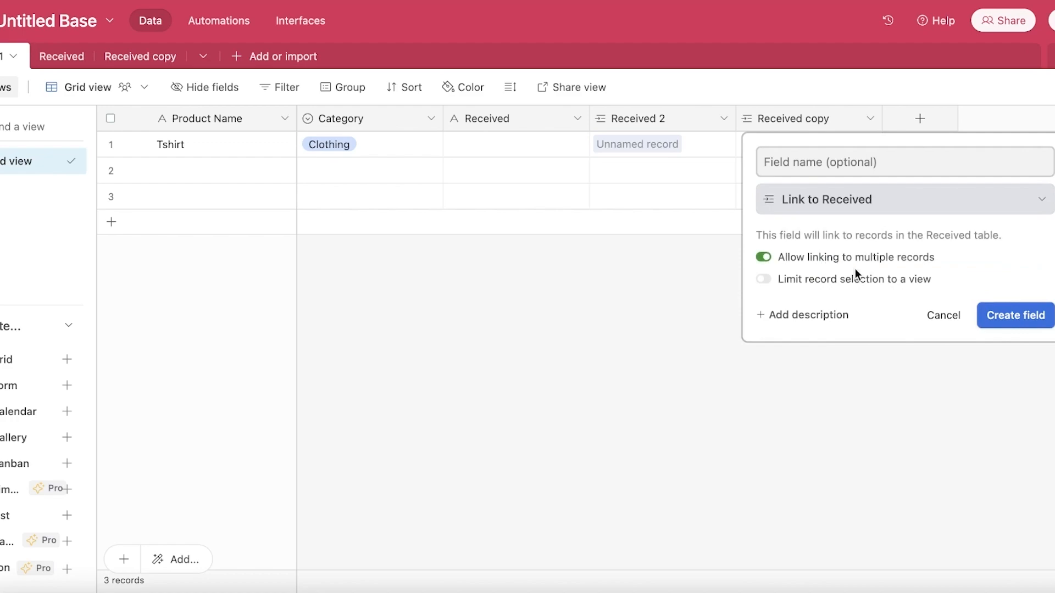
{"action": "left_click", "coordinate": [1006, 314]}
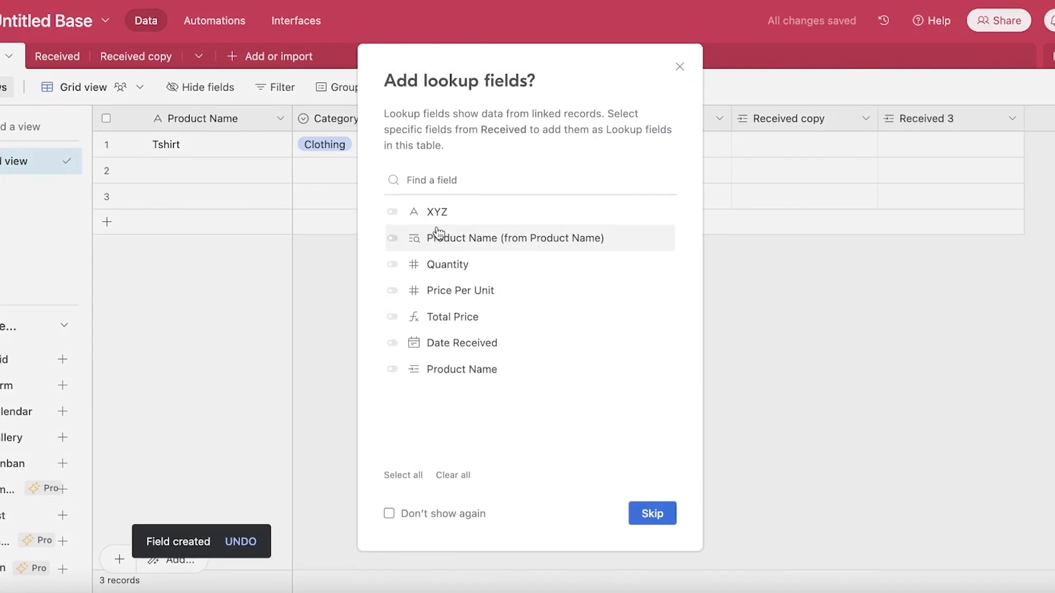
{"action": "left_click", "coordinate": [389, 317]}
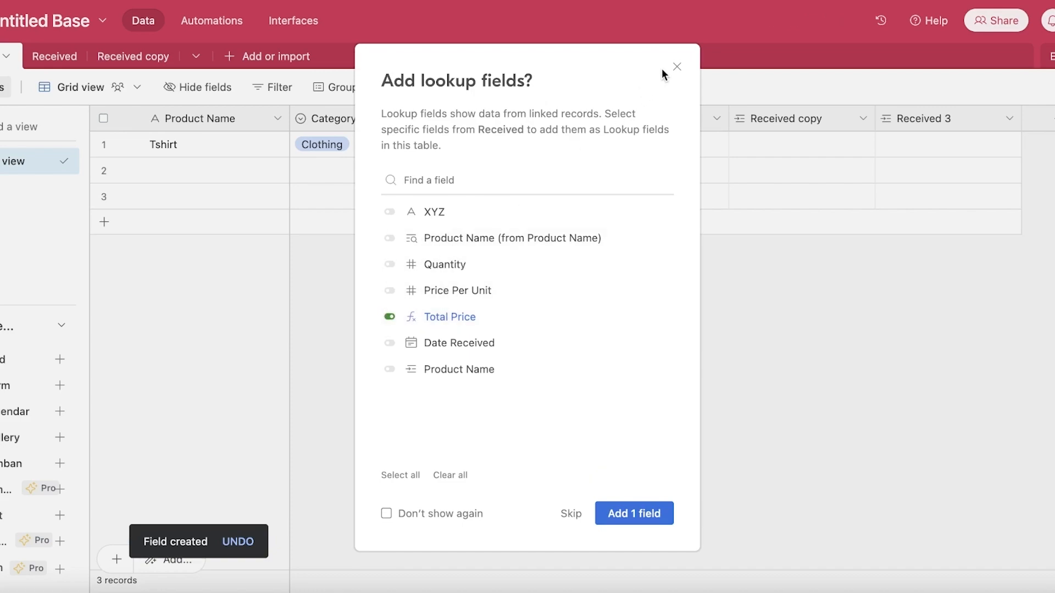
{"action": "left_click", "coordinate": [677, 66]}
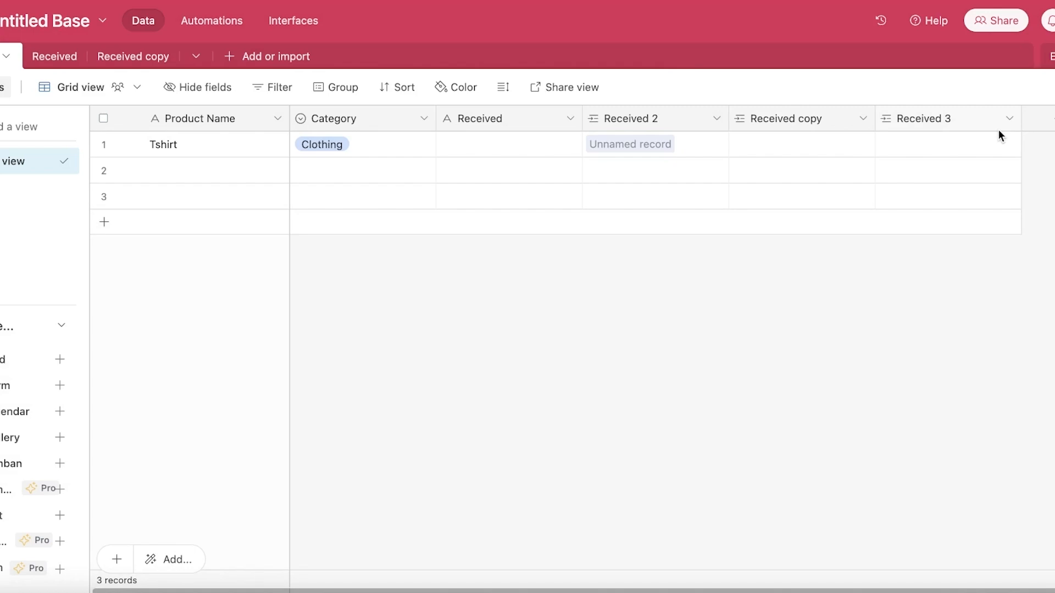